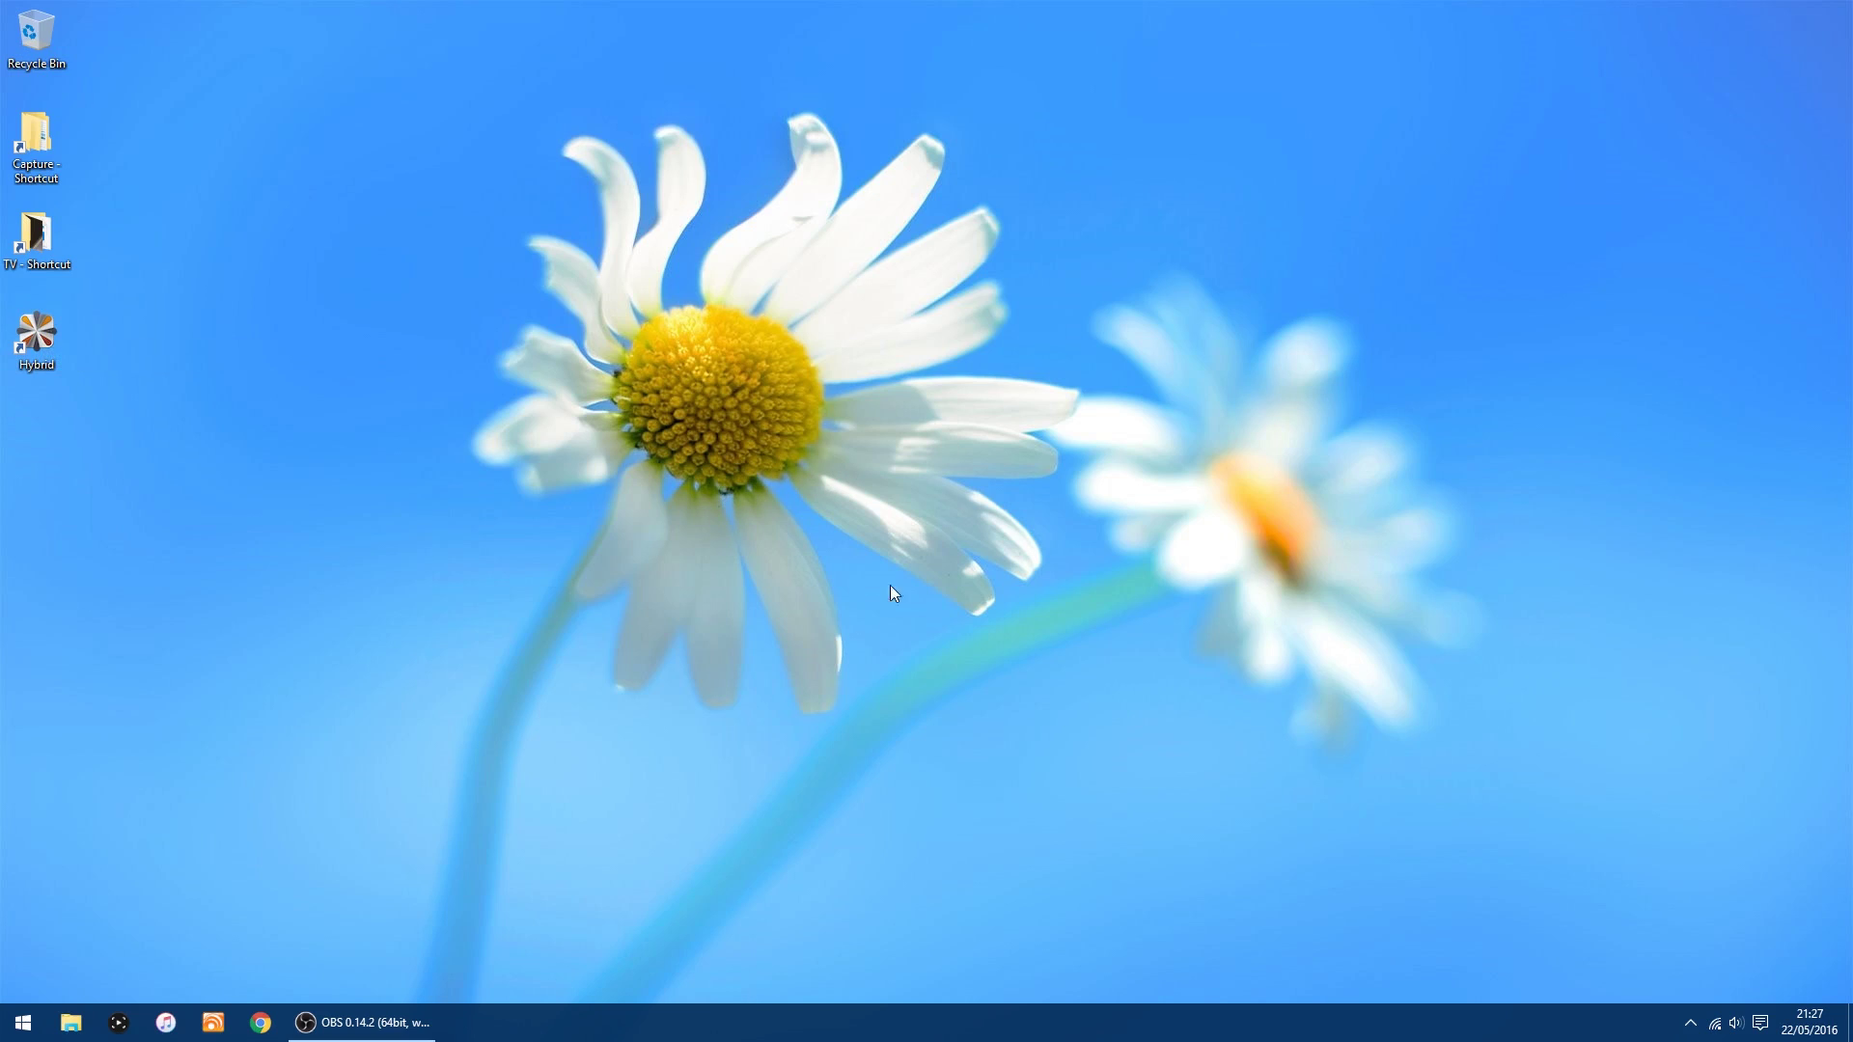
# Open Hybrid's website in Chrome, look through its downloads page for the Windows Installer, and close the browser.
pyautogui.click(261, 1023)
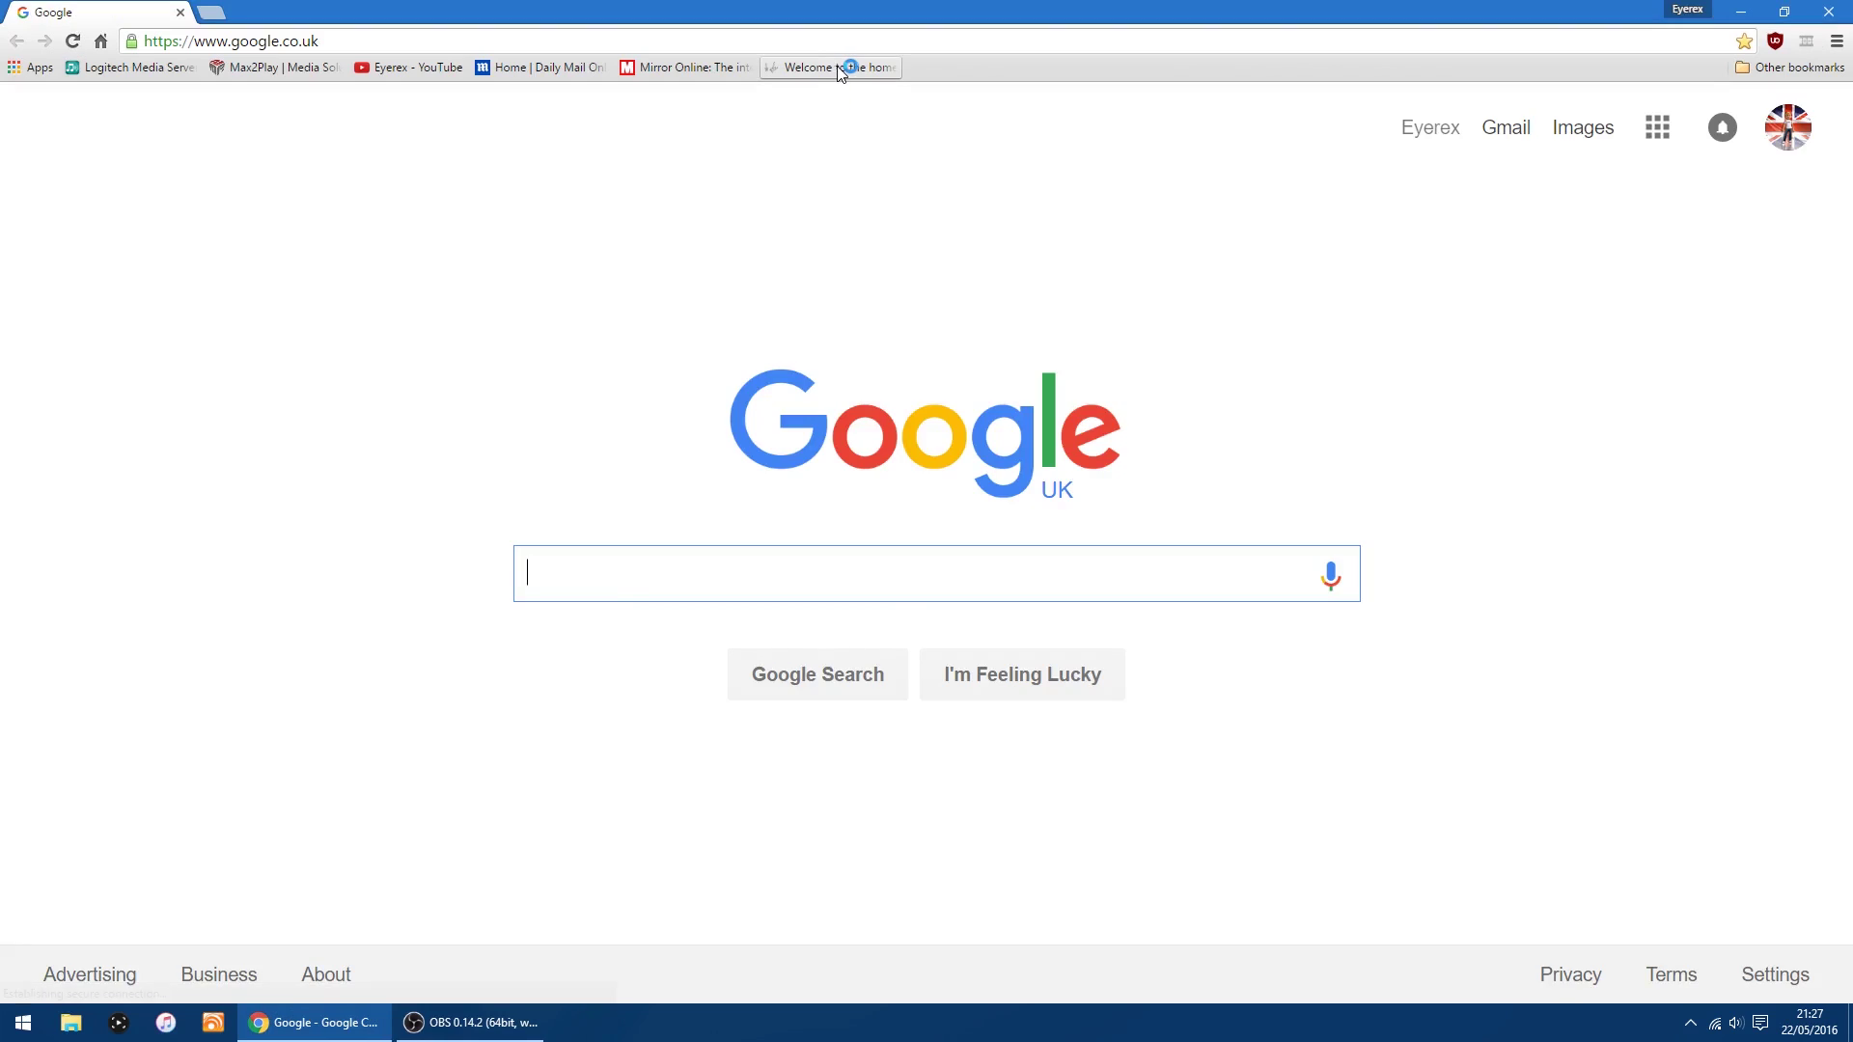
pyautogui.click(839, 69)
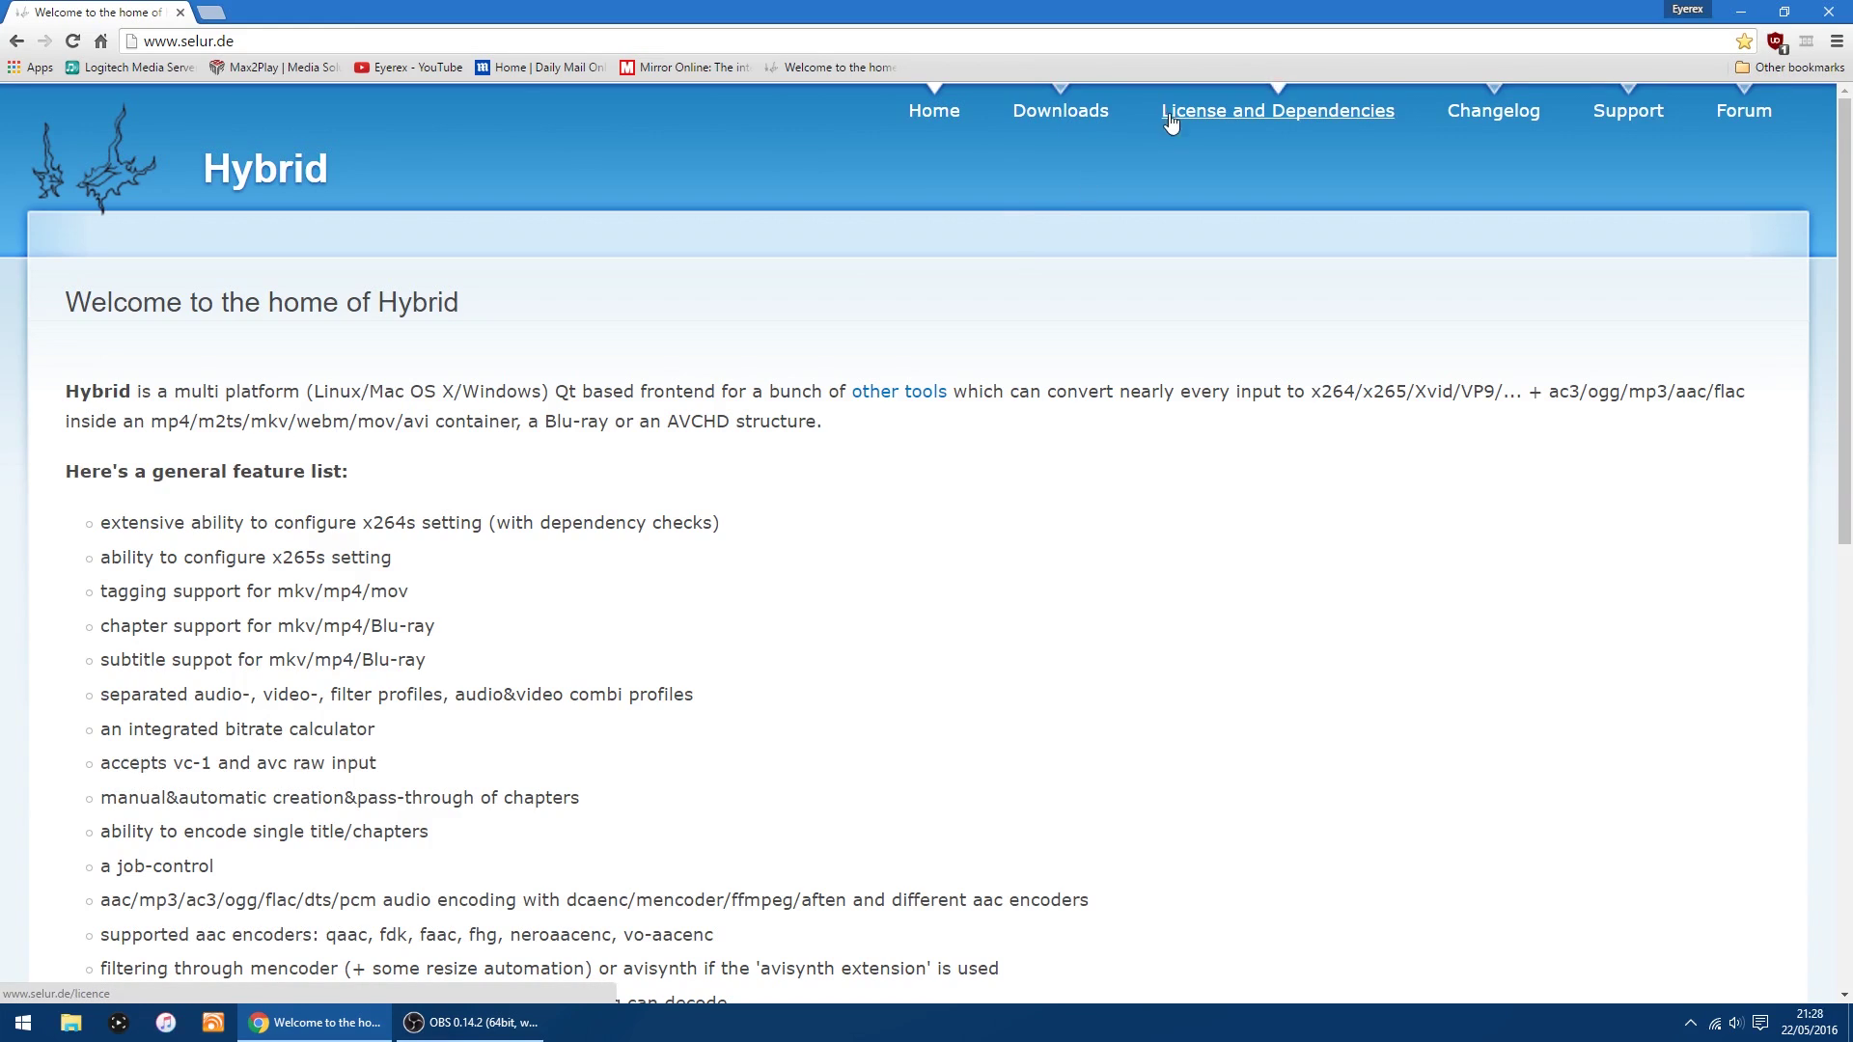
pyautogui.click(1081, 118)
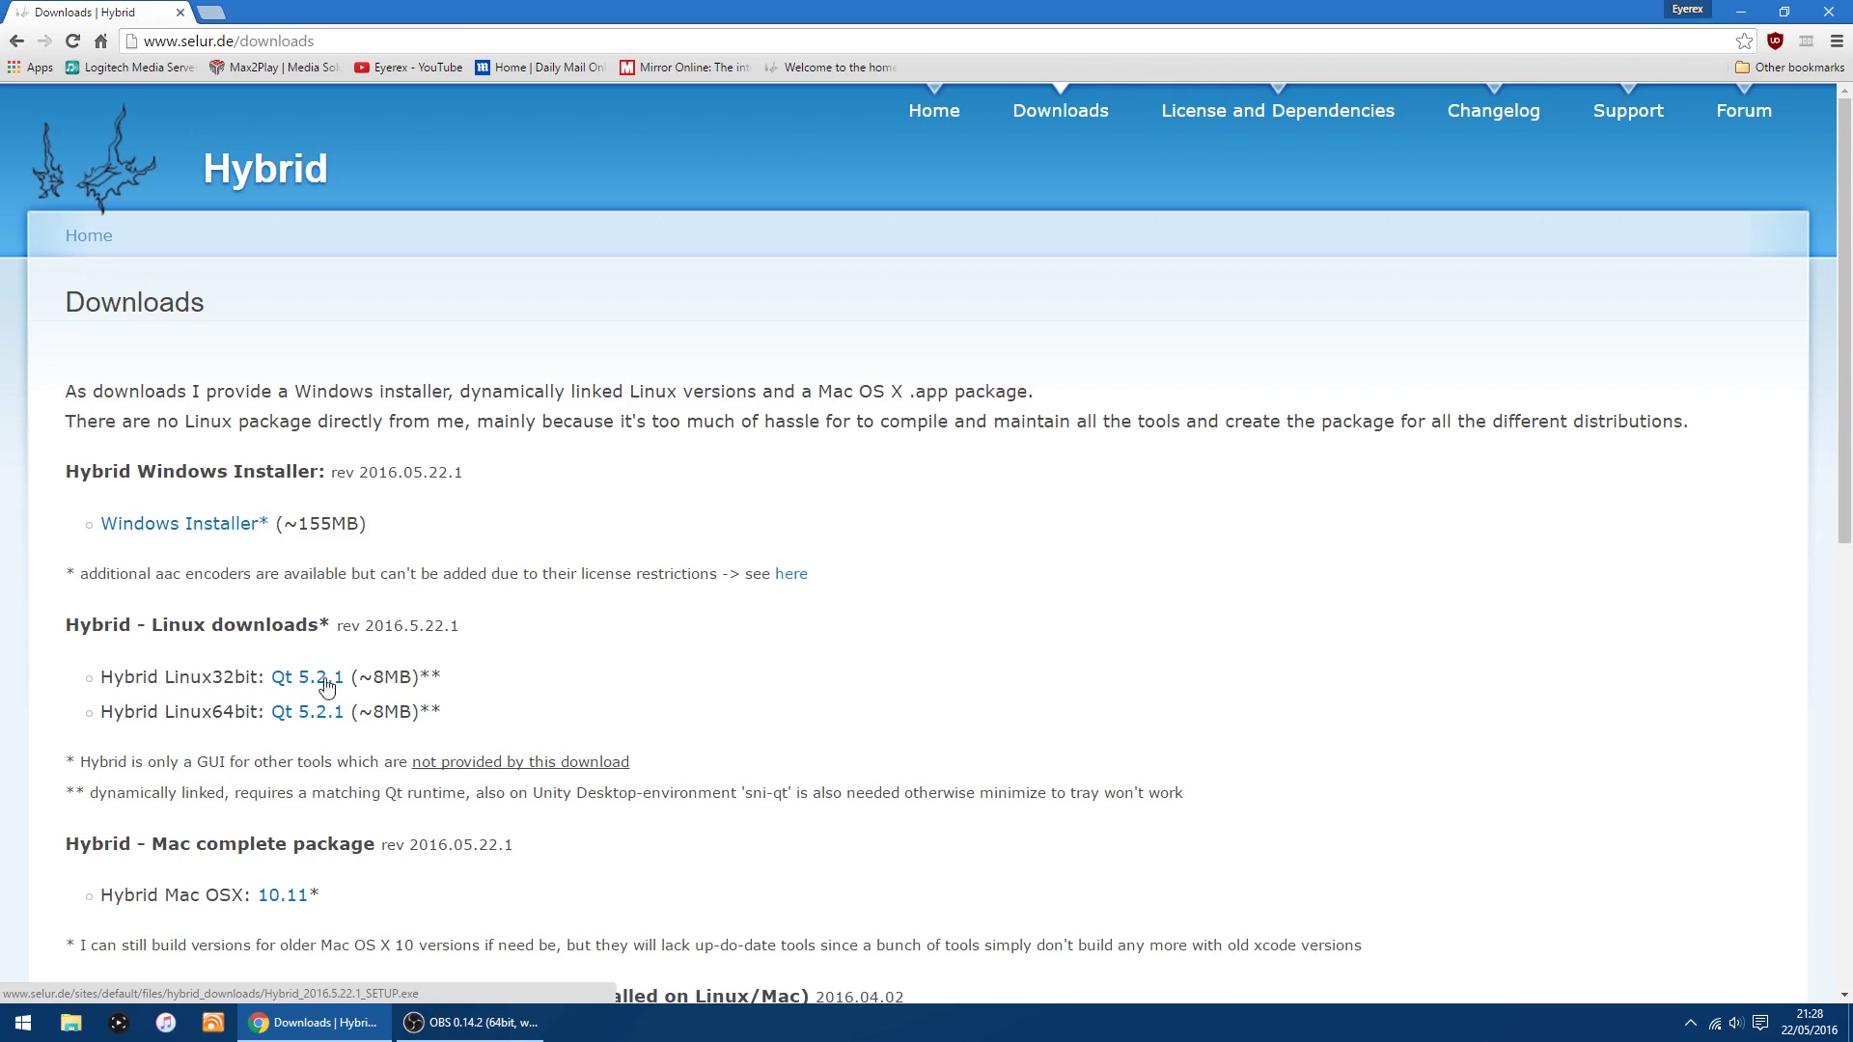
pyautogui.scroll(-3, 450, 555)
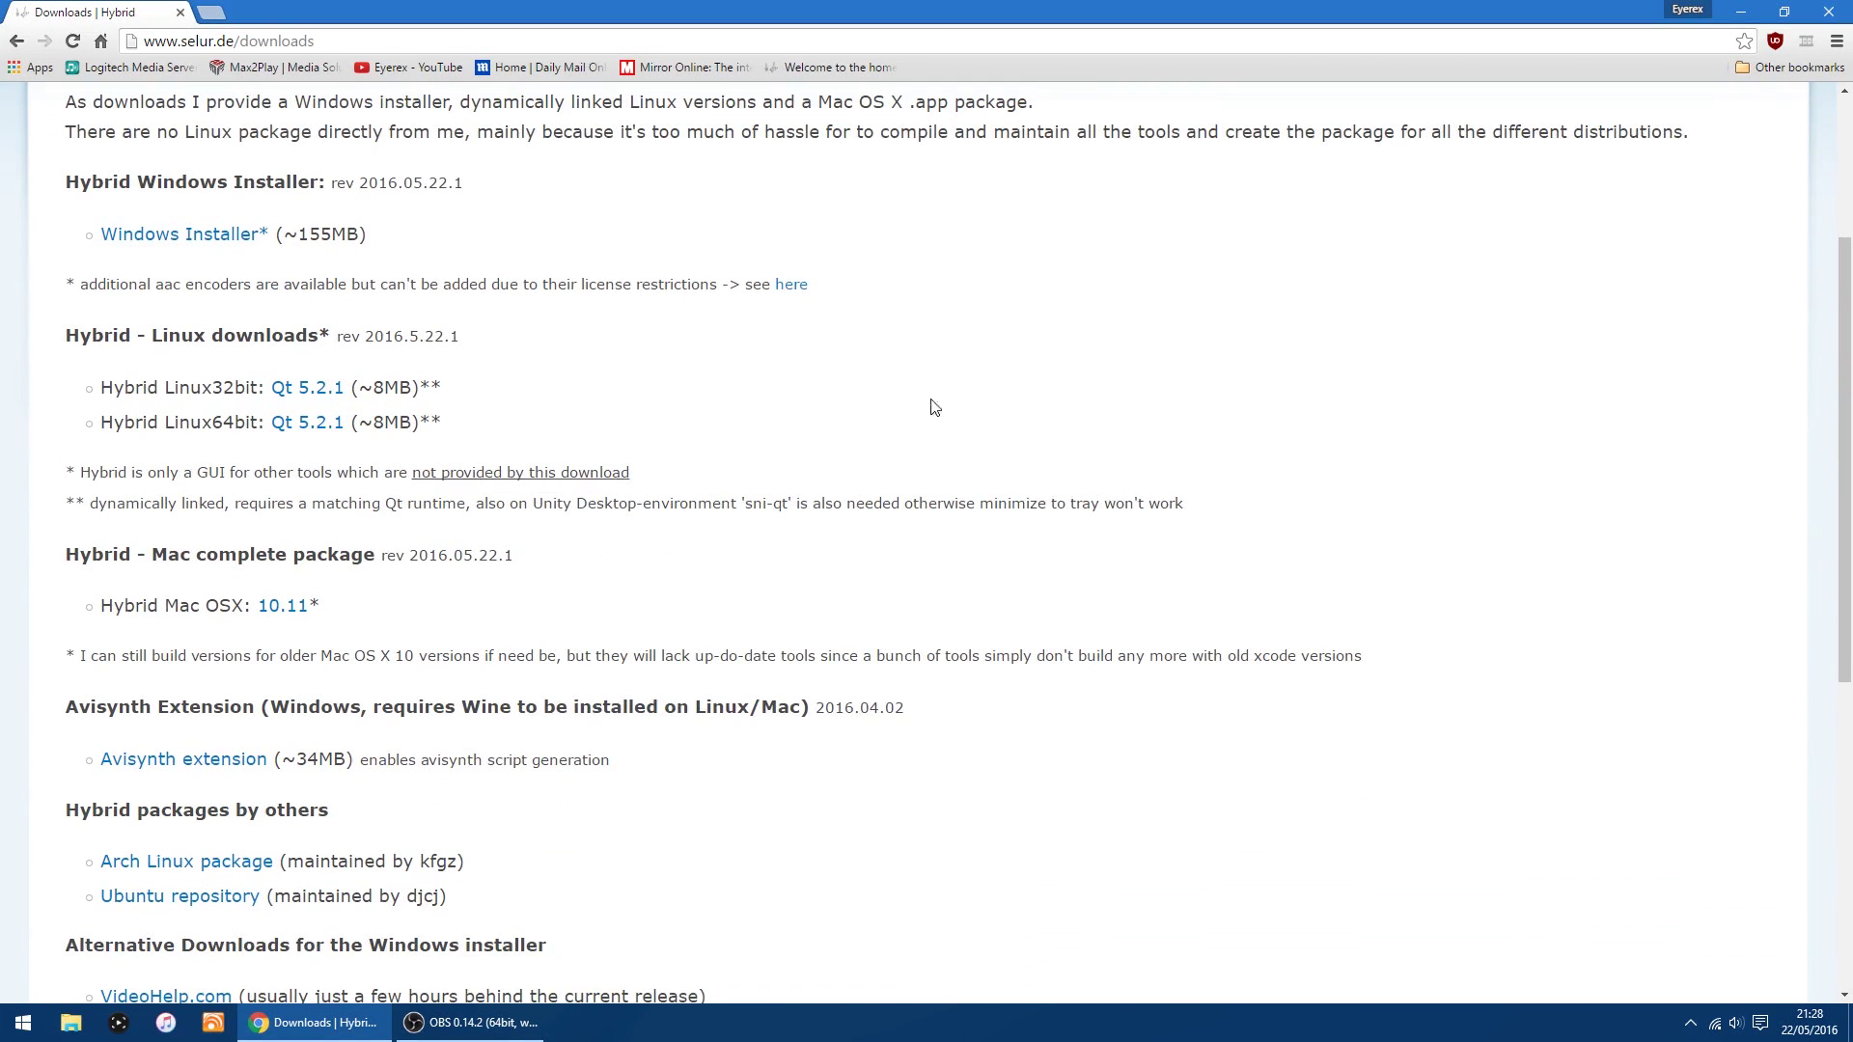
pyautogui.scroll(3, 857, 446)
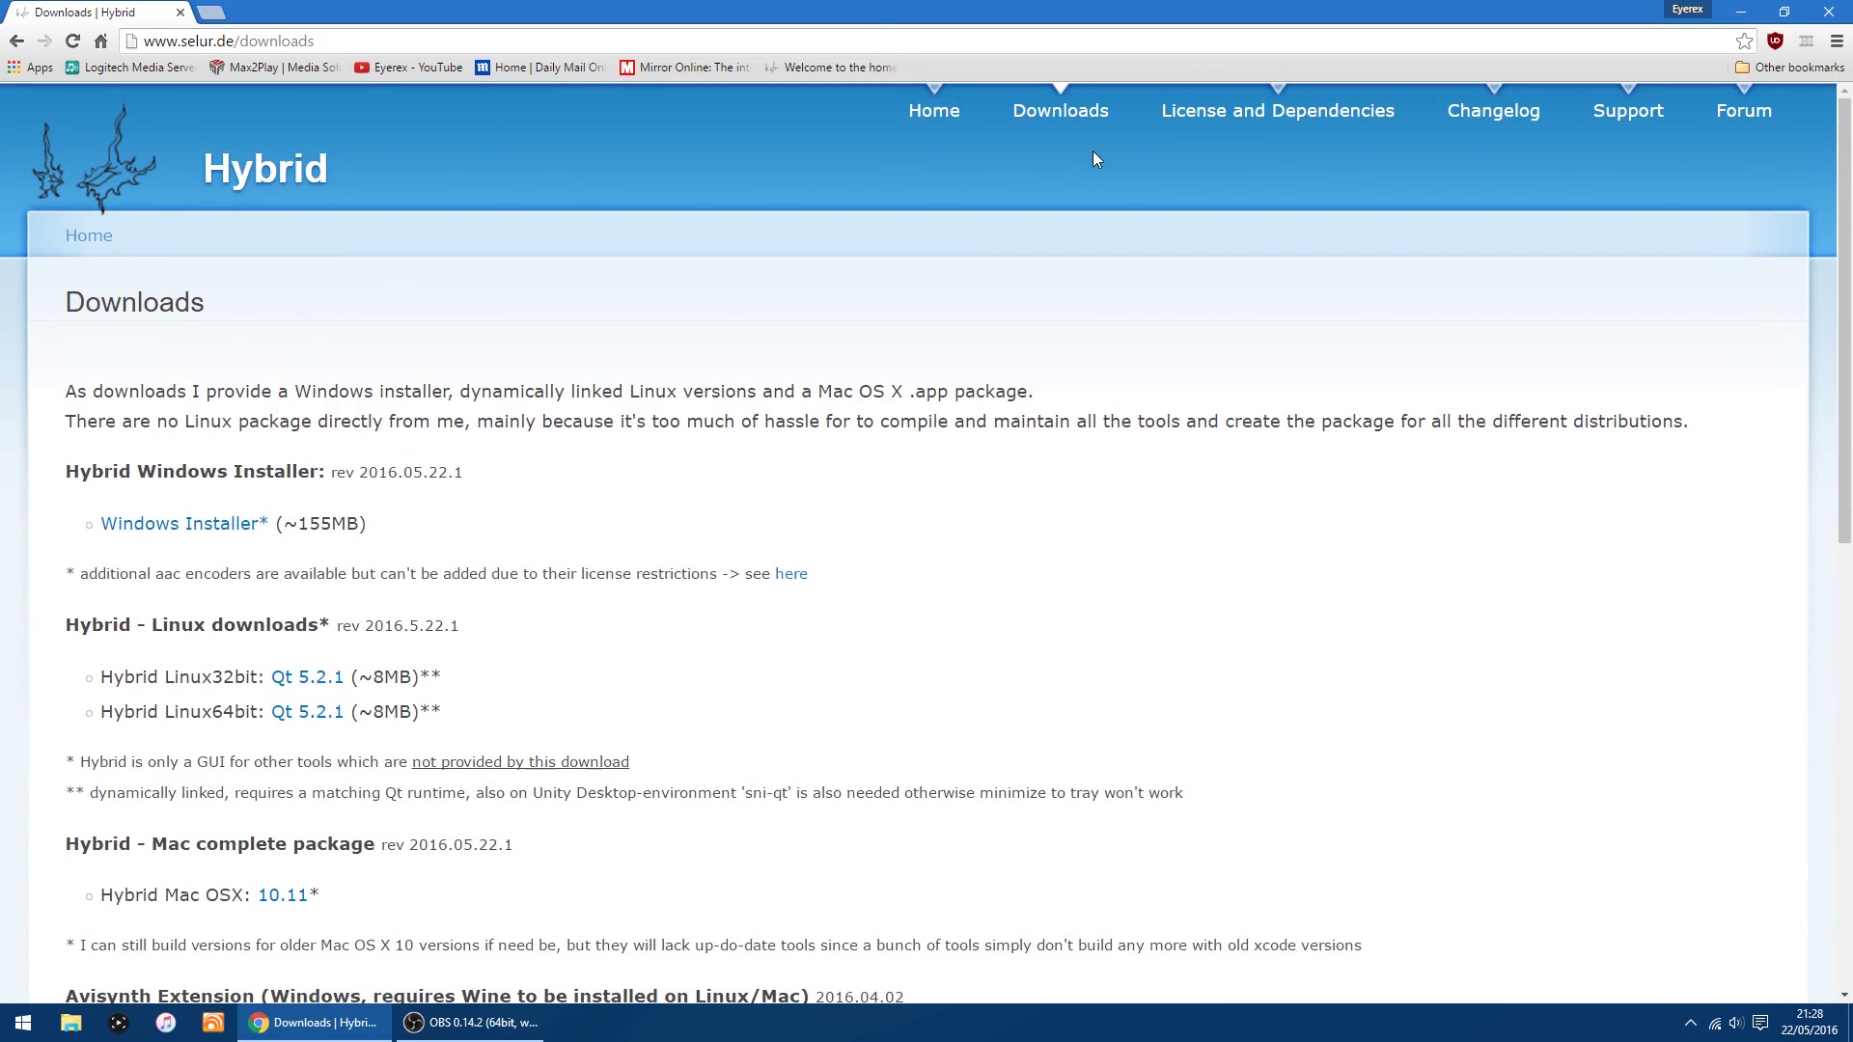
pyautogui.click(106, 526)
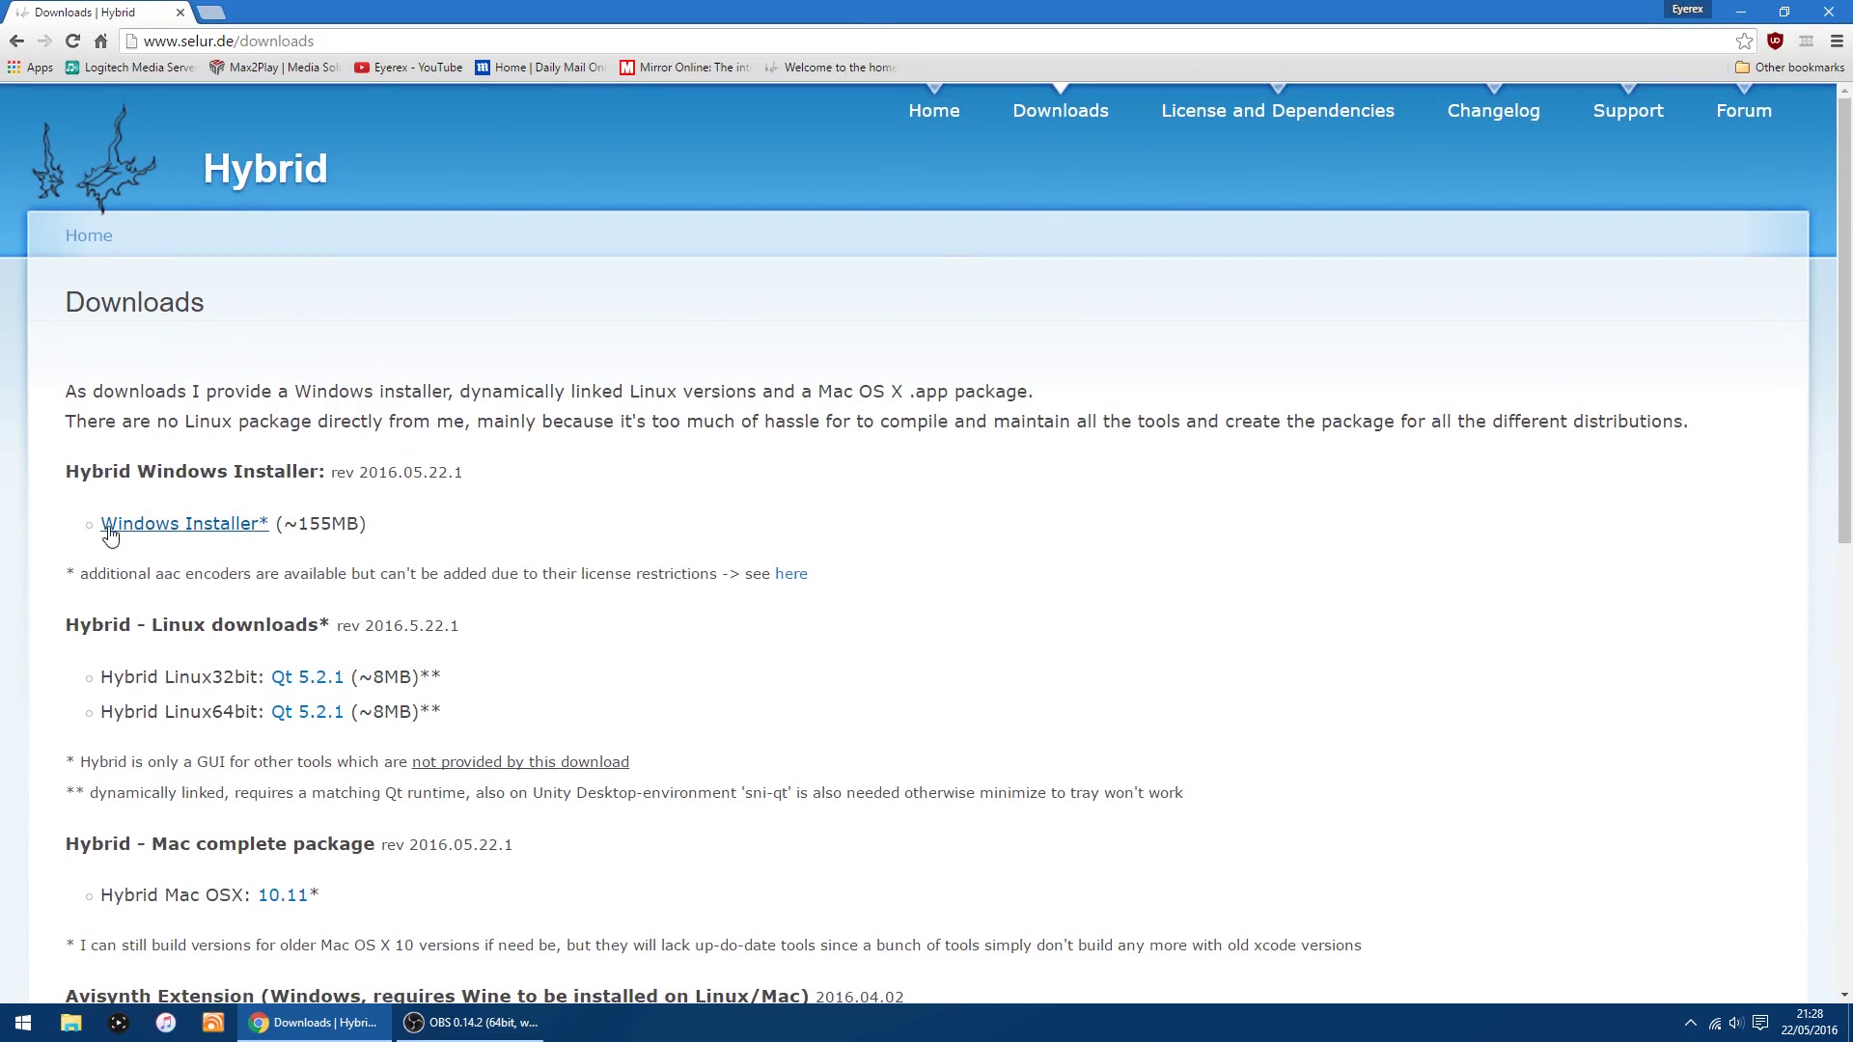
pyautogui.click(1848, 13)
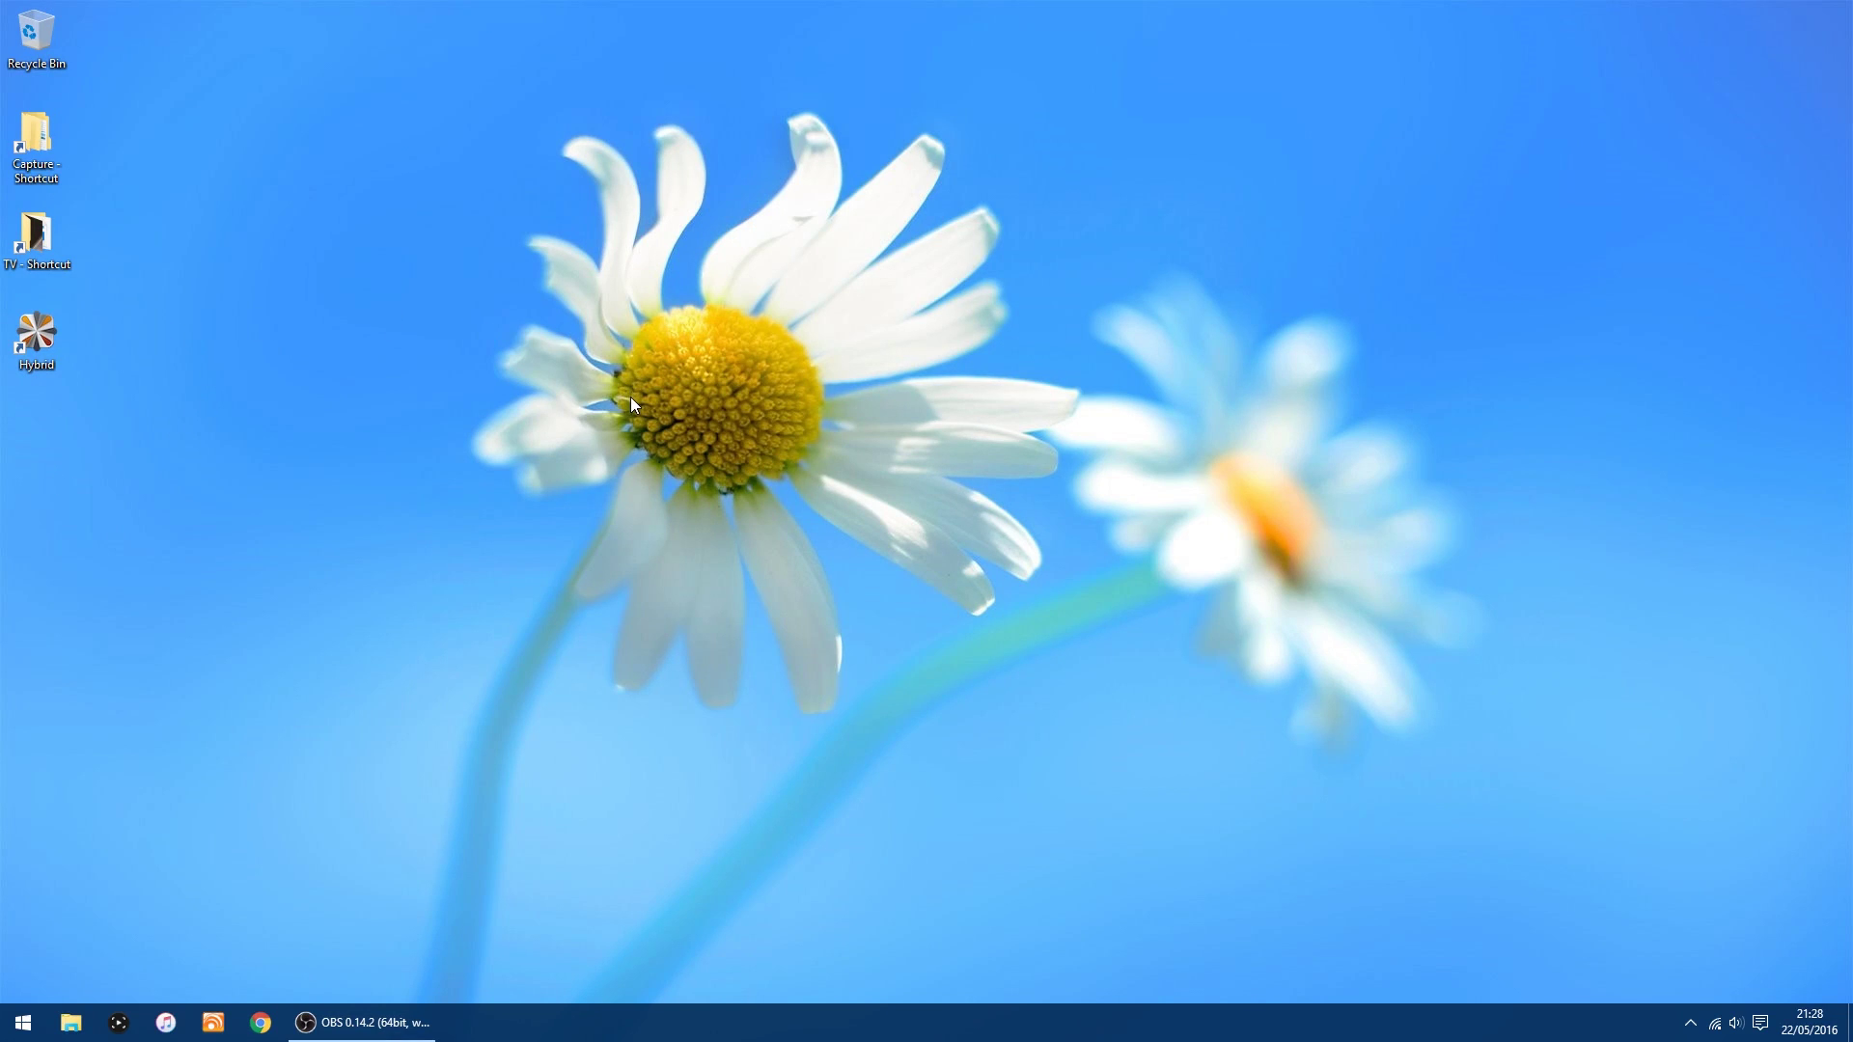
# Launch Hybrid, keep x264 as the video handling, and set the audio handling to passthrough all.
pyautogui.doubleClick(47, 337)
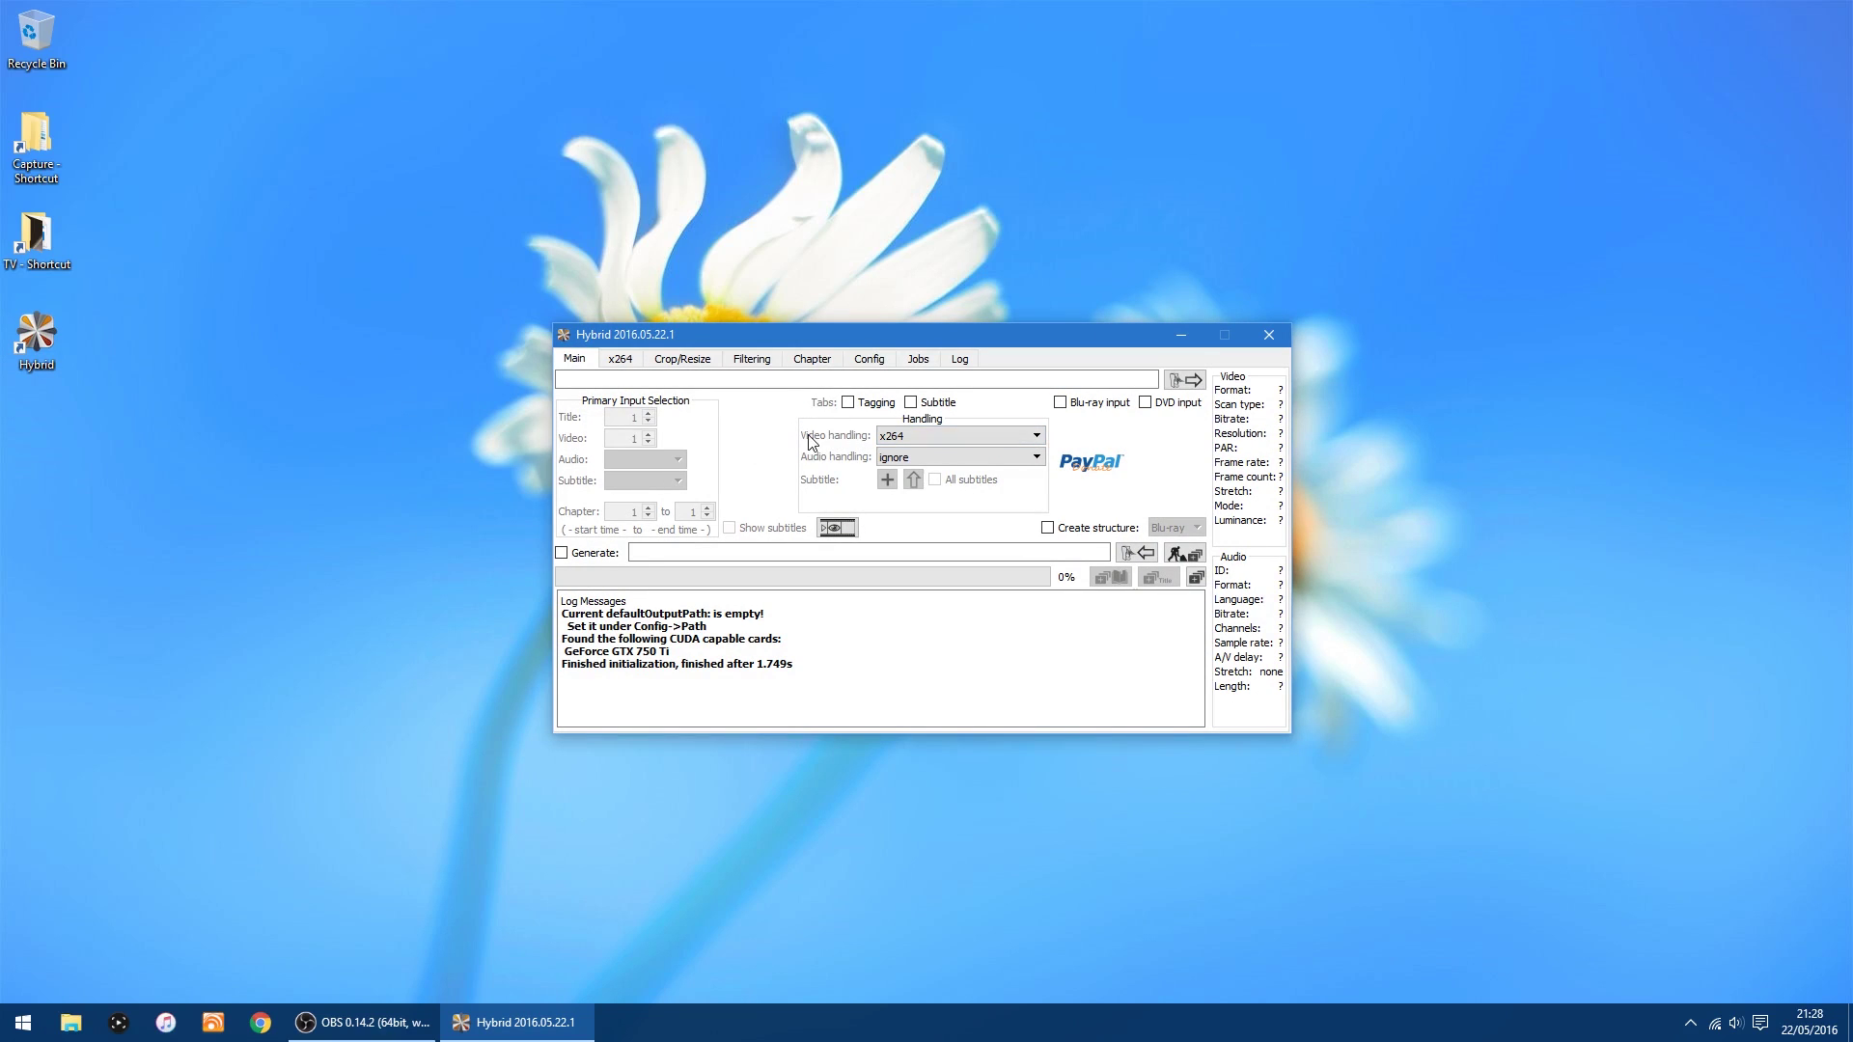
pyautogui.moveTo(917, 442)
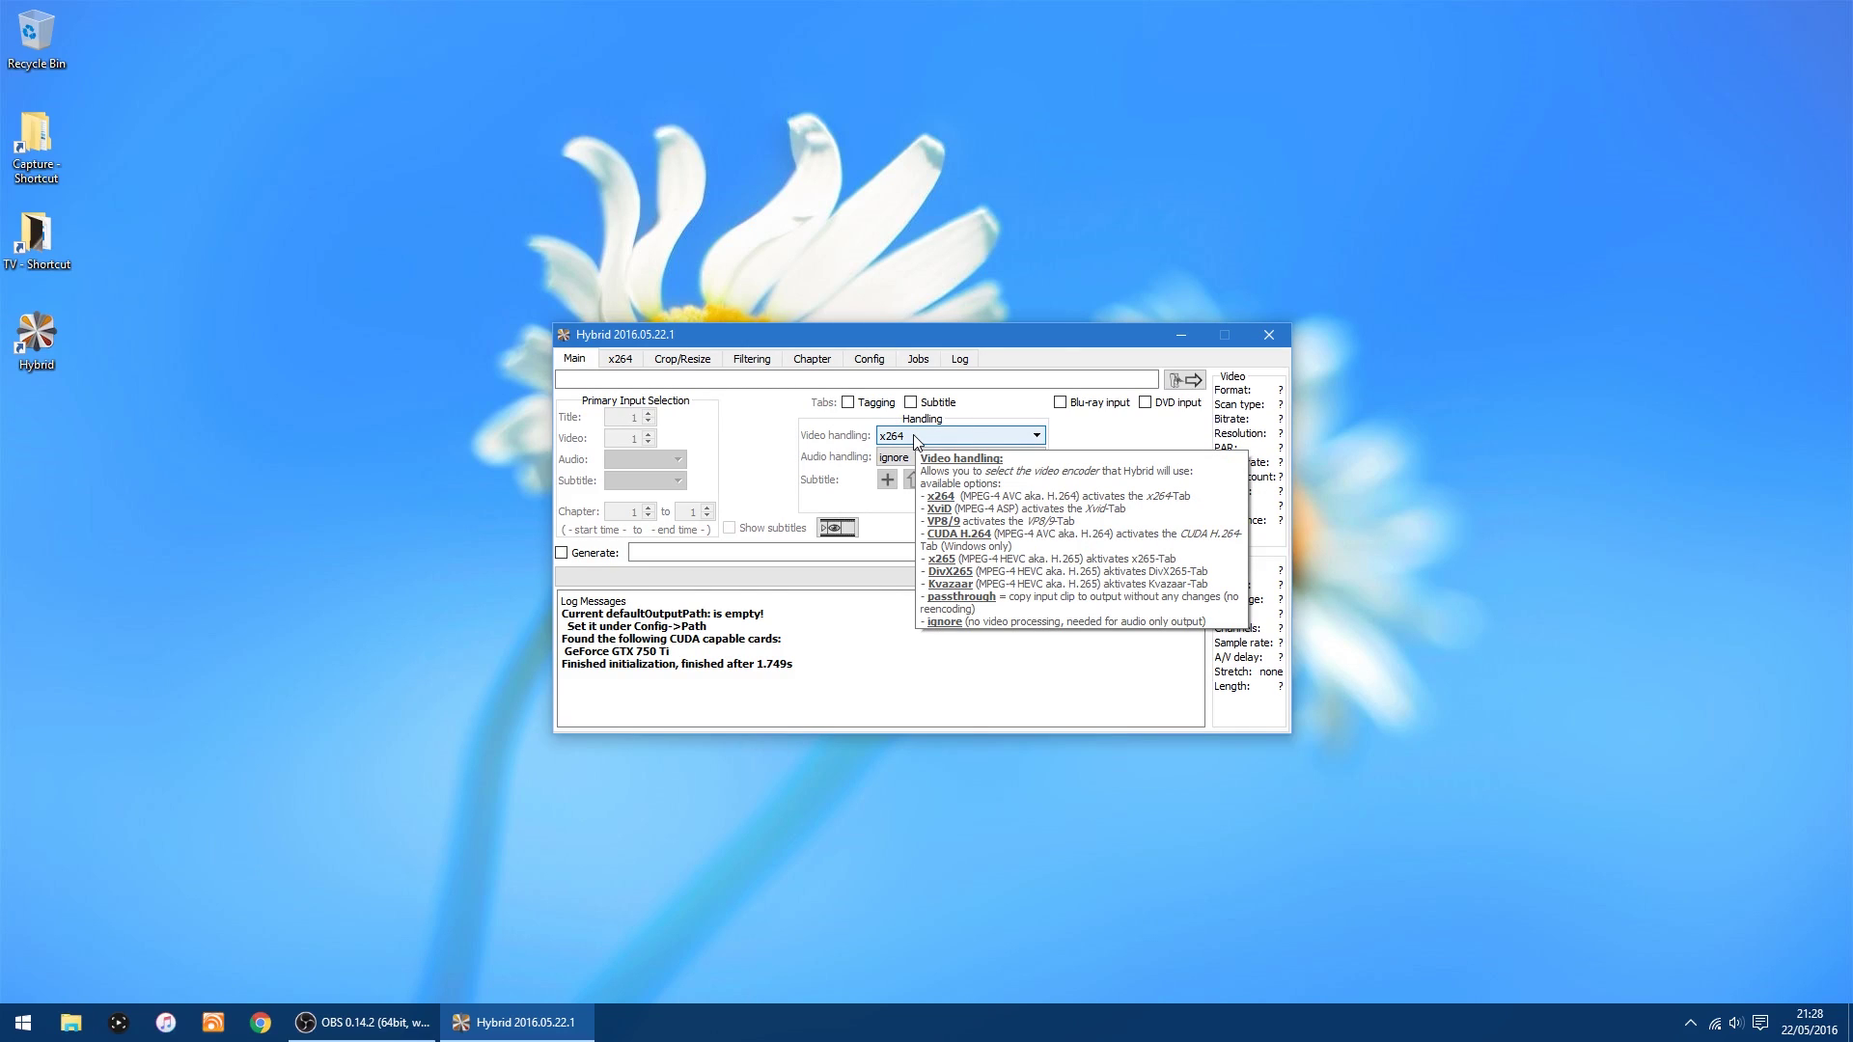
pyautogui.click(916, 439)
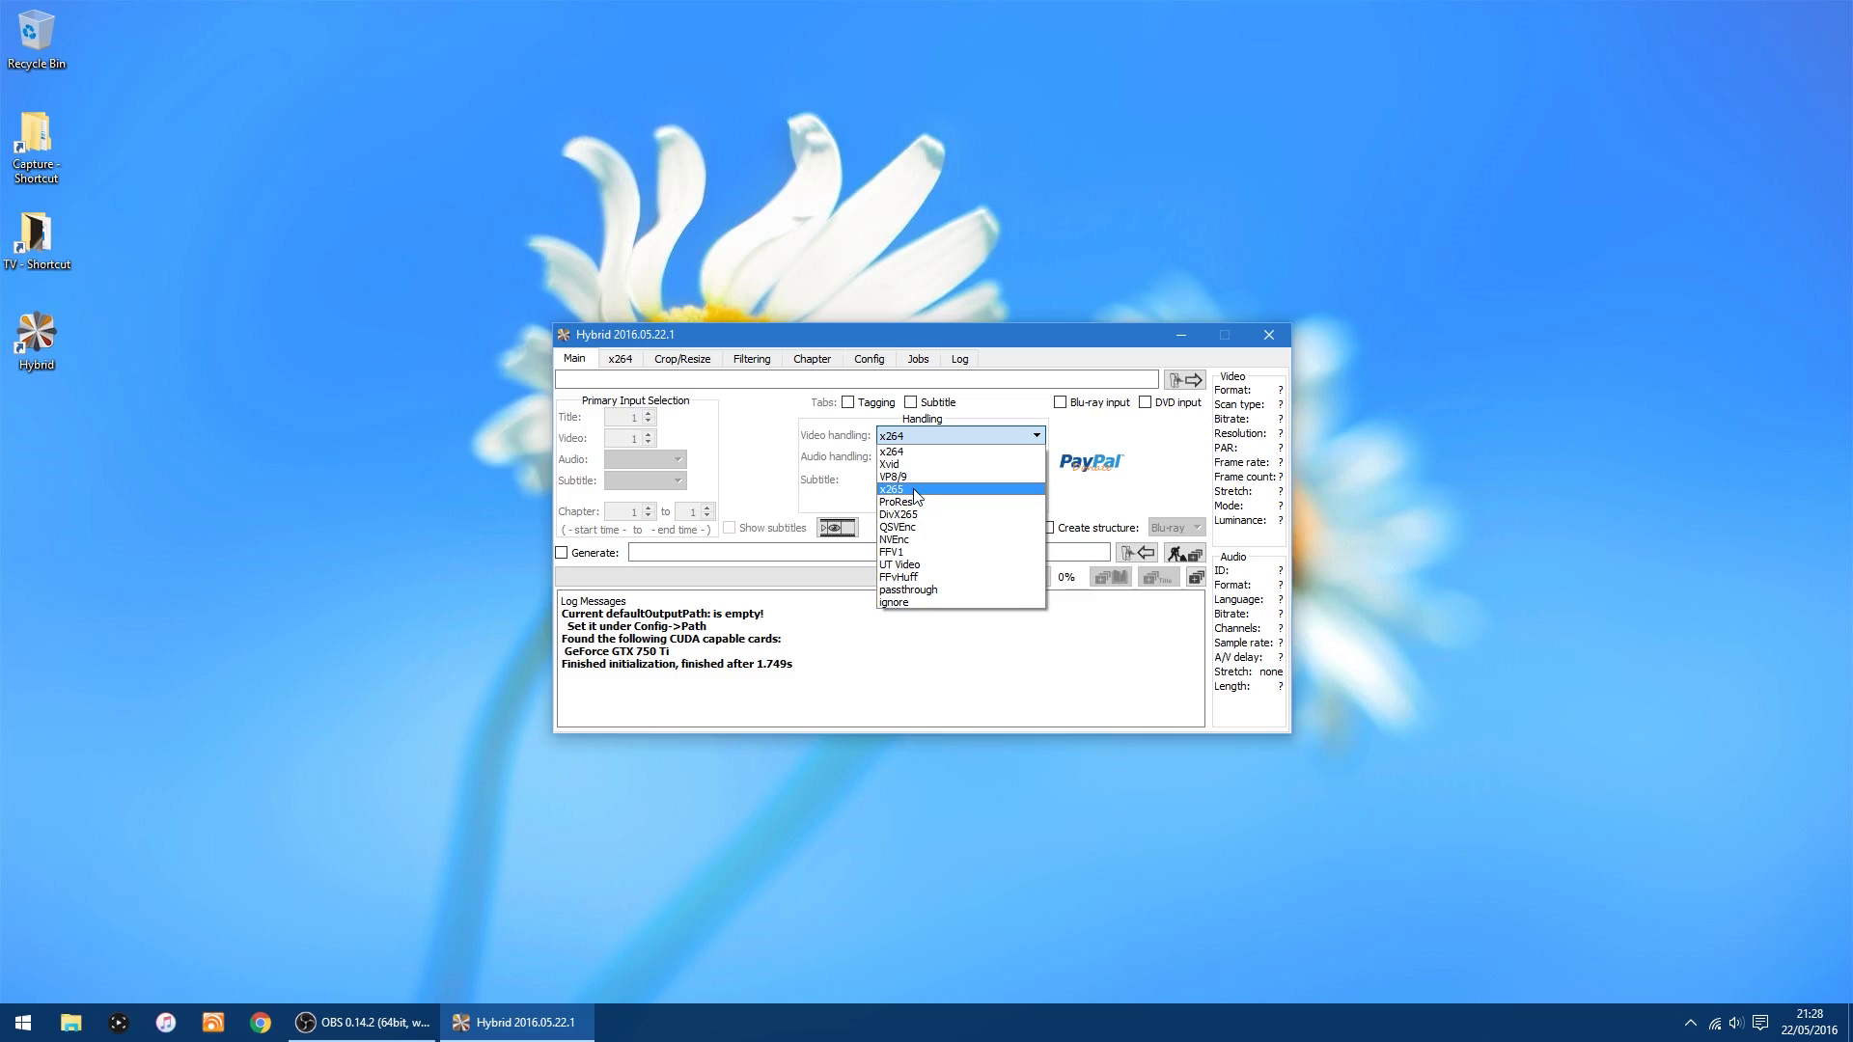
pyautogui.click(1173, 450)
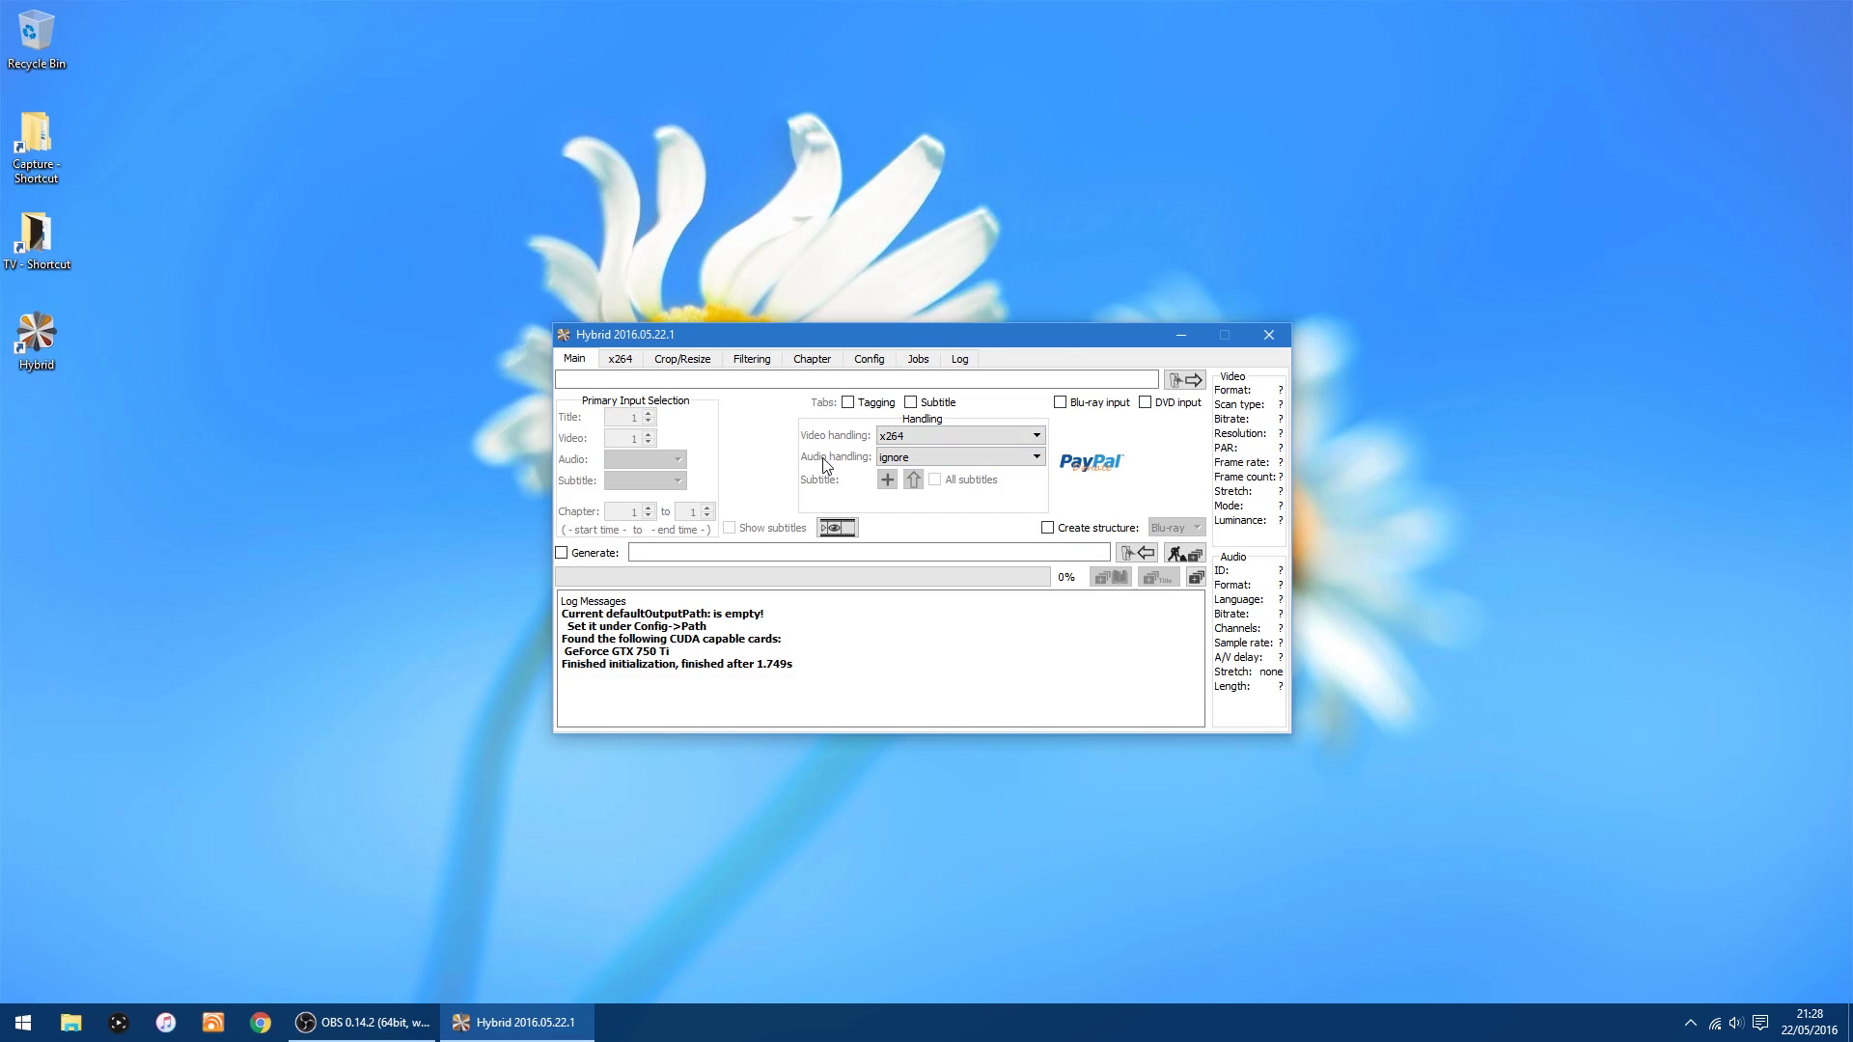
pyautogui.click(905, 458)
pyautogui.click(911, 521)
# Load the GTA 5 video from the Videos folder as the input file.
pyautogui.click(1195, 384)
pyautogui.click(1236, 400)
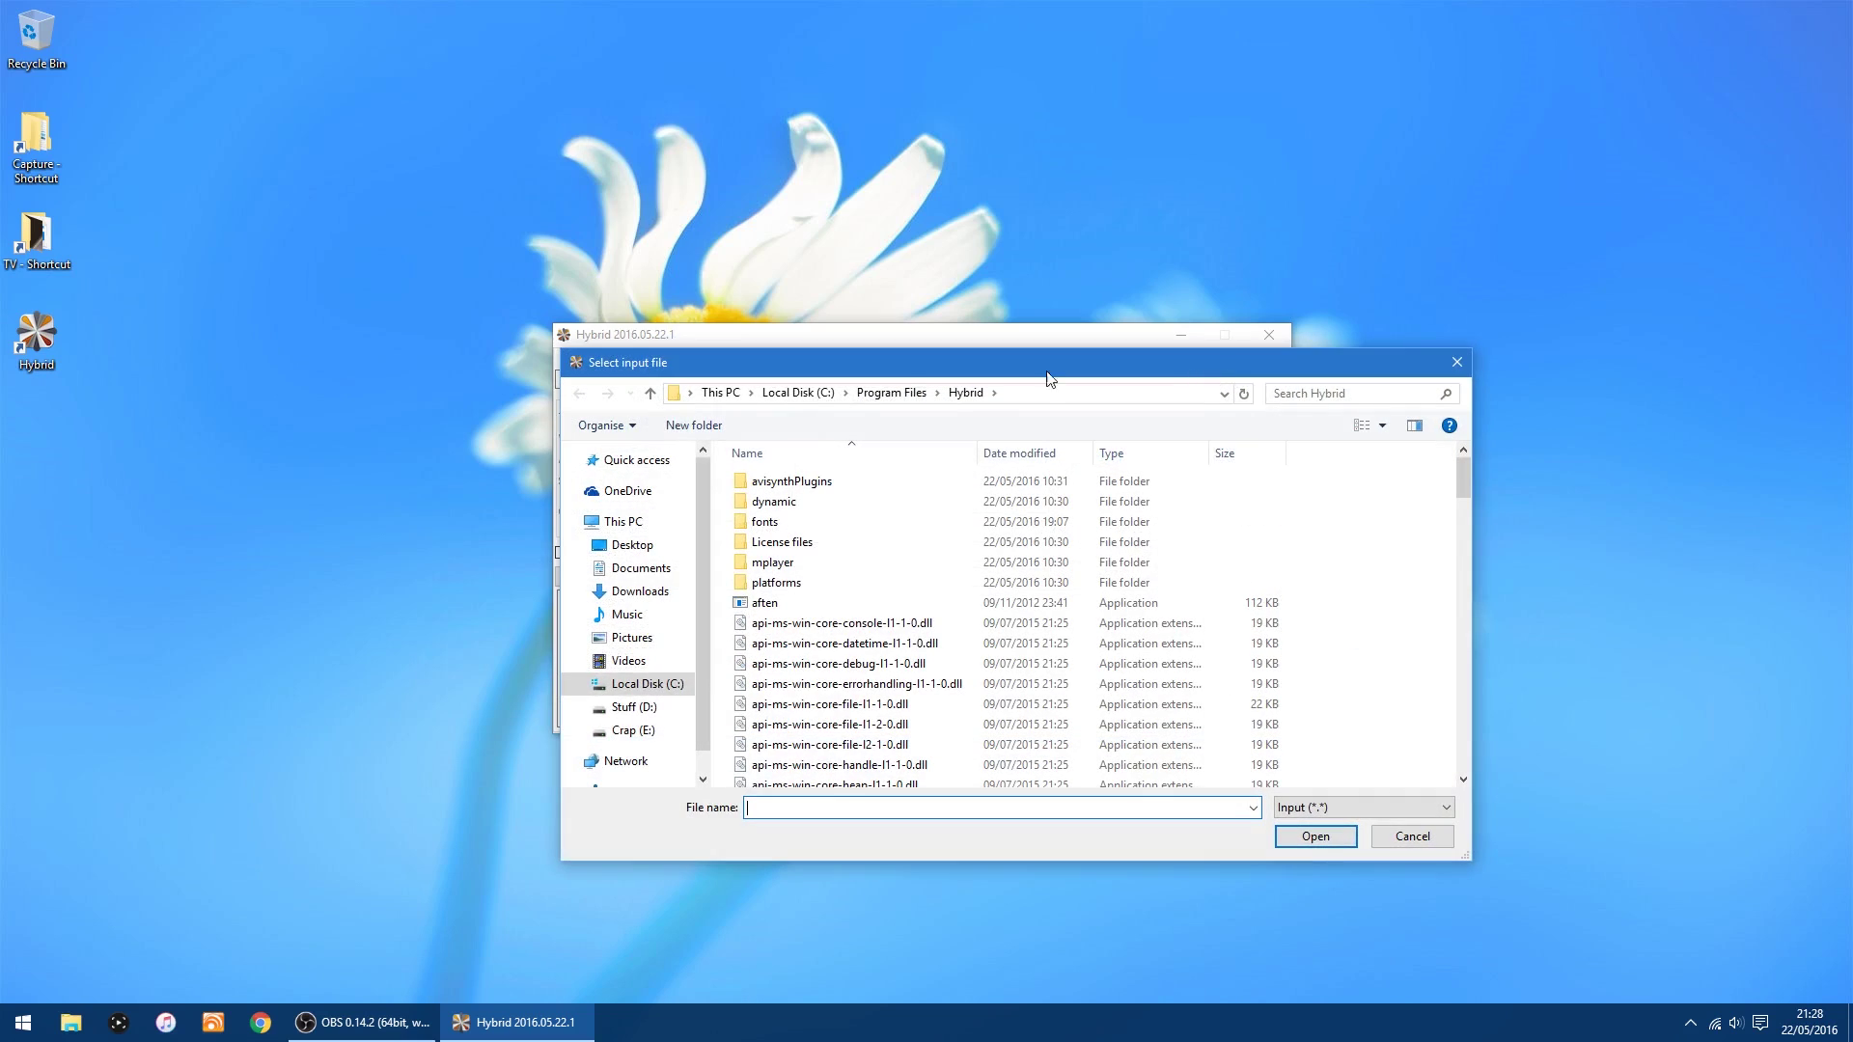
pyautogui.click(637, 660)
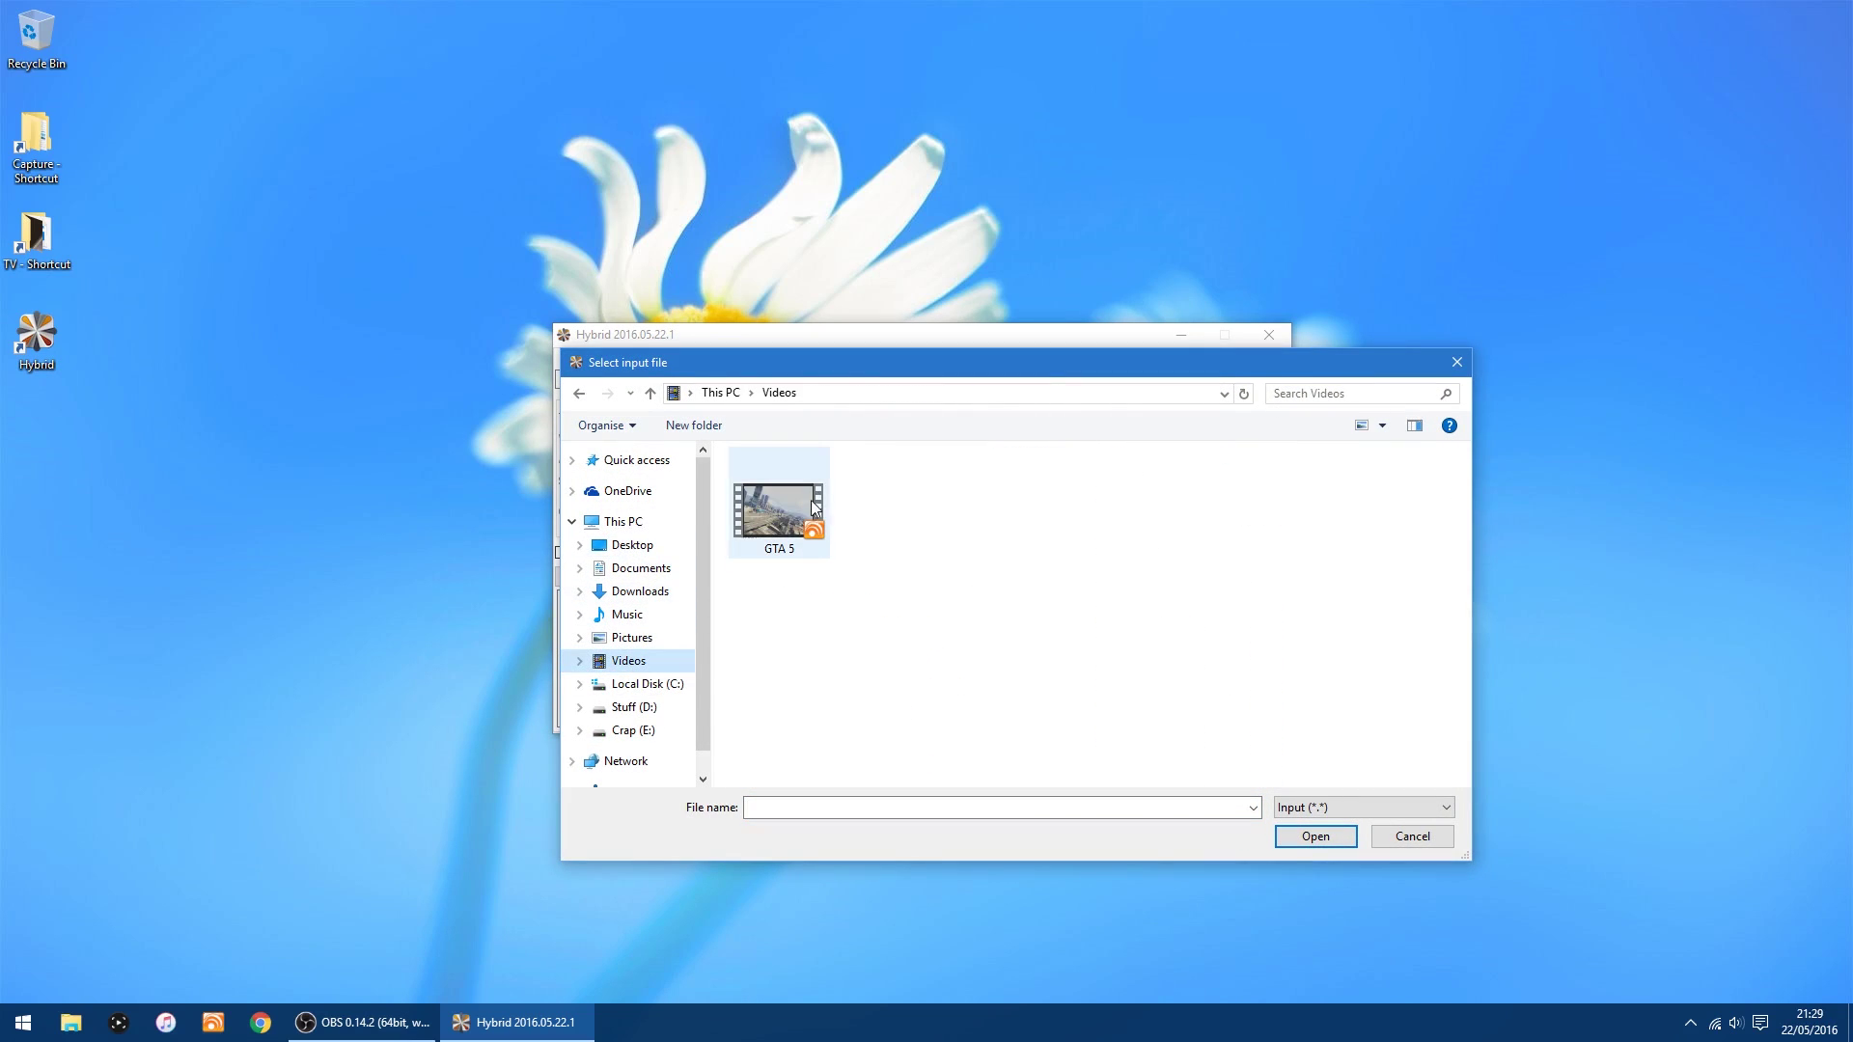
pyautogui.doubleClick(780, 506)
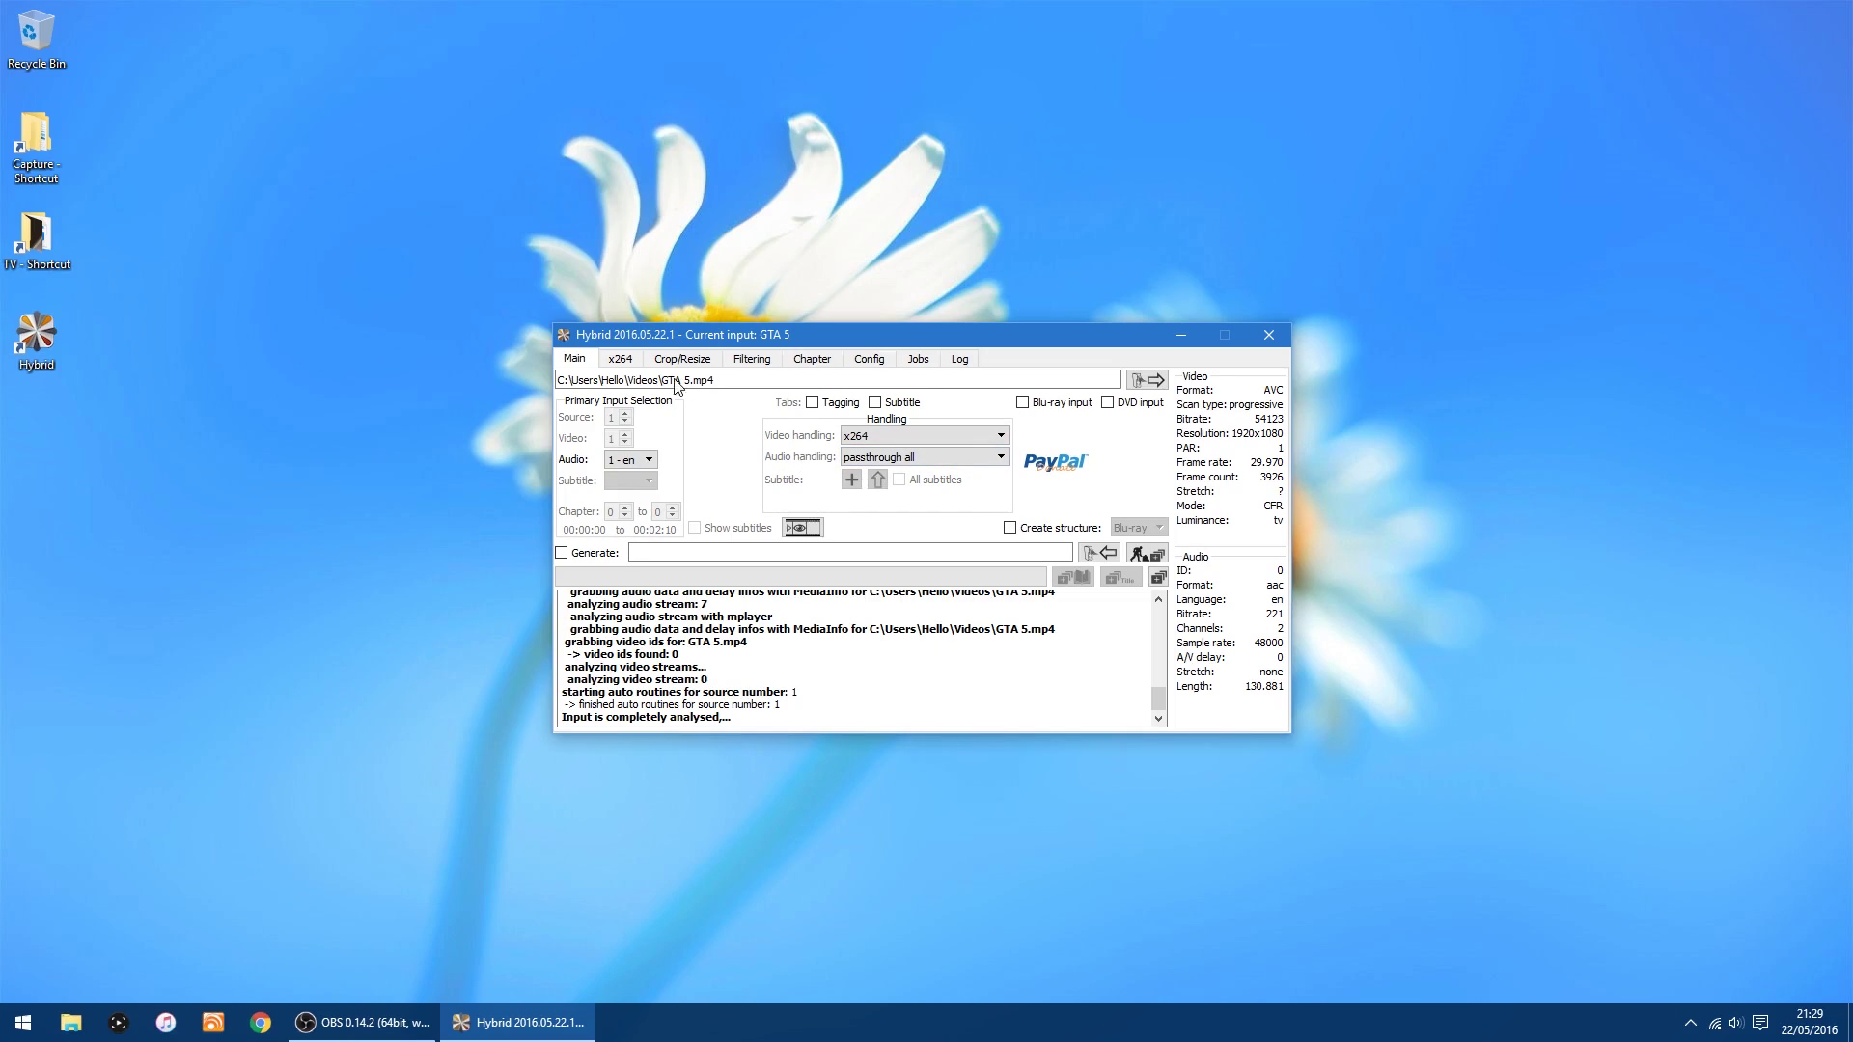
# Set the AVC level to 4.2 in the x264 encoder settings.
pyautogui.click(623, 361)
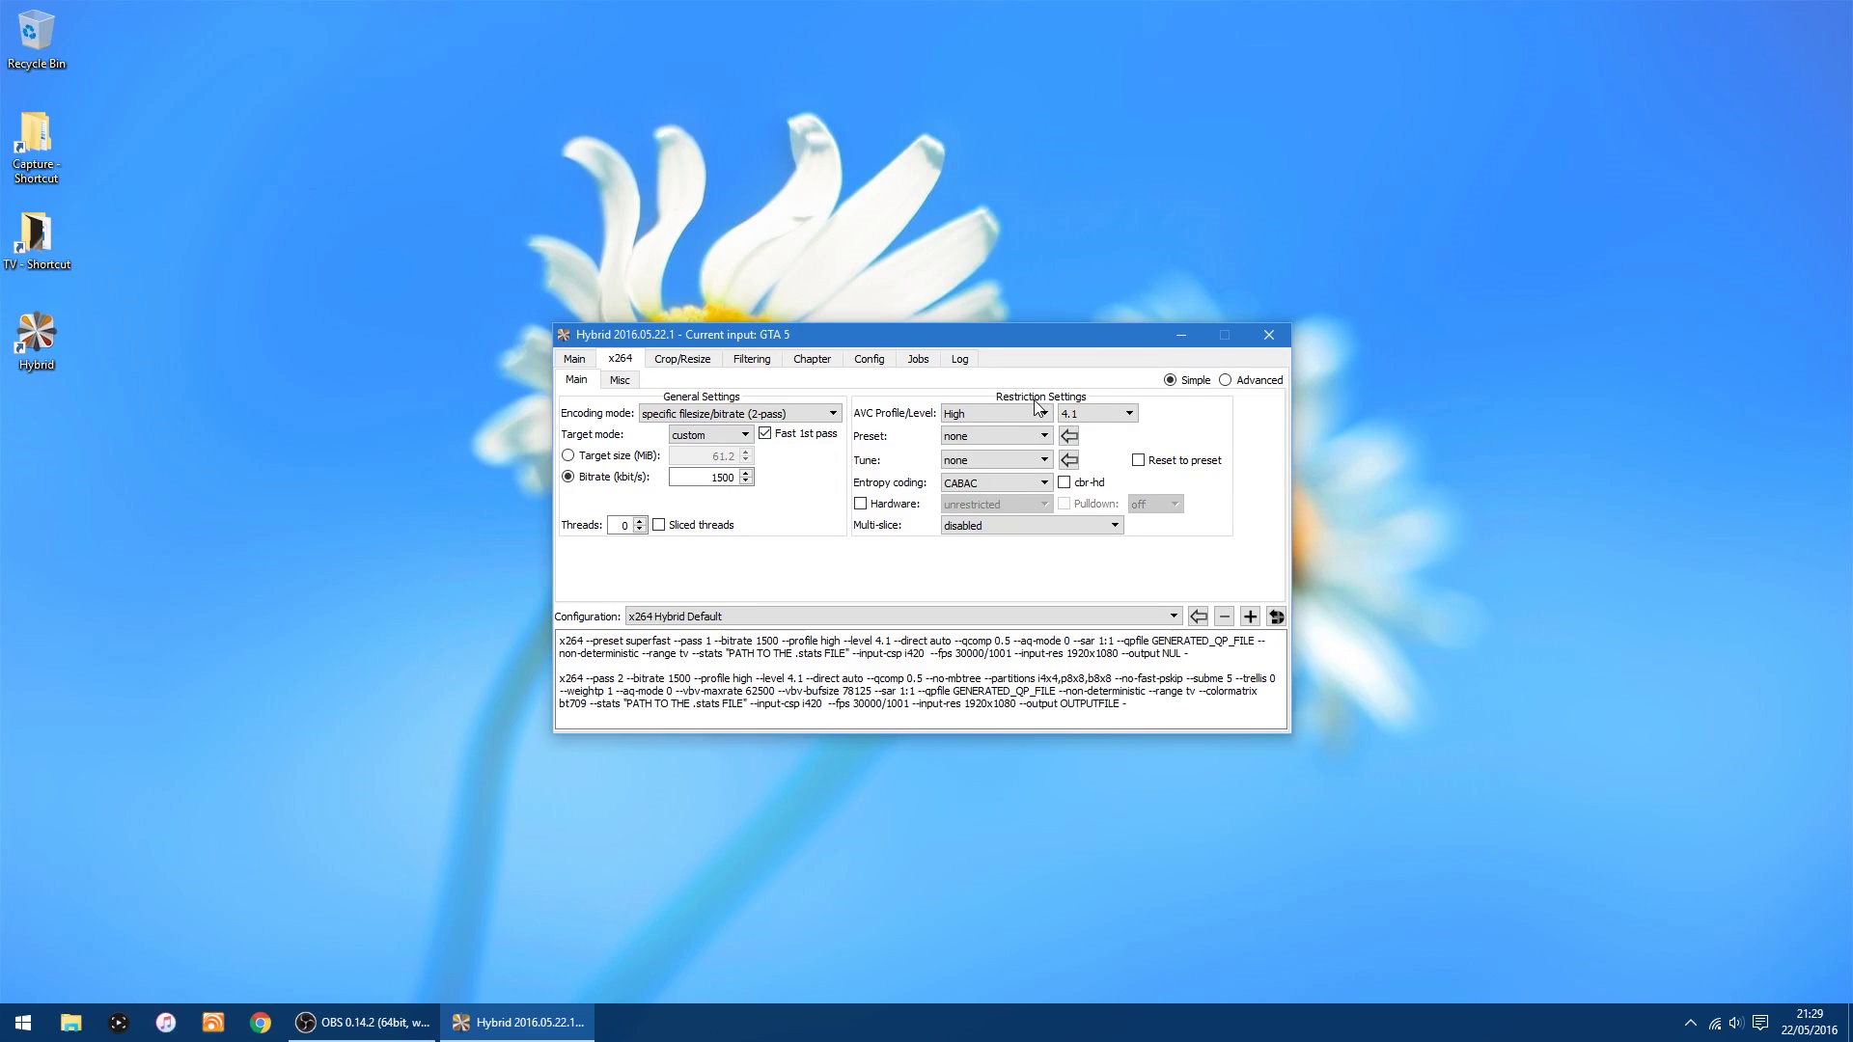
pyautogui.moveTo(1104, 422)
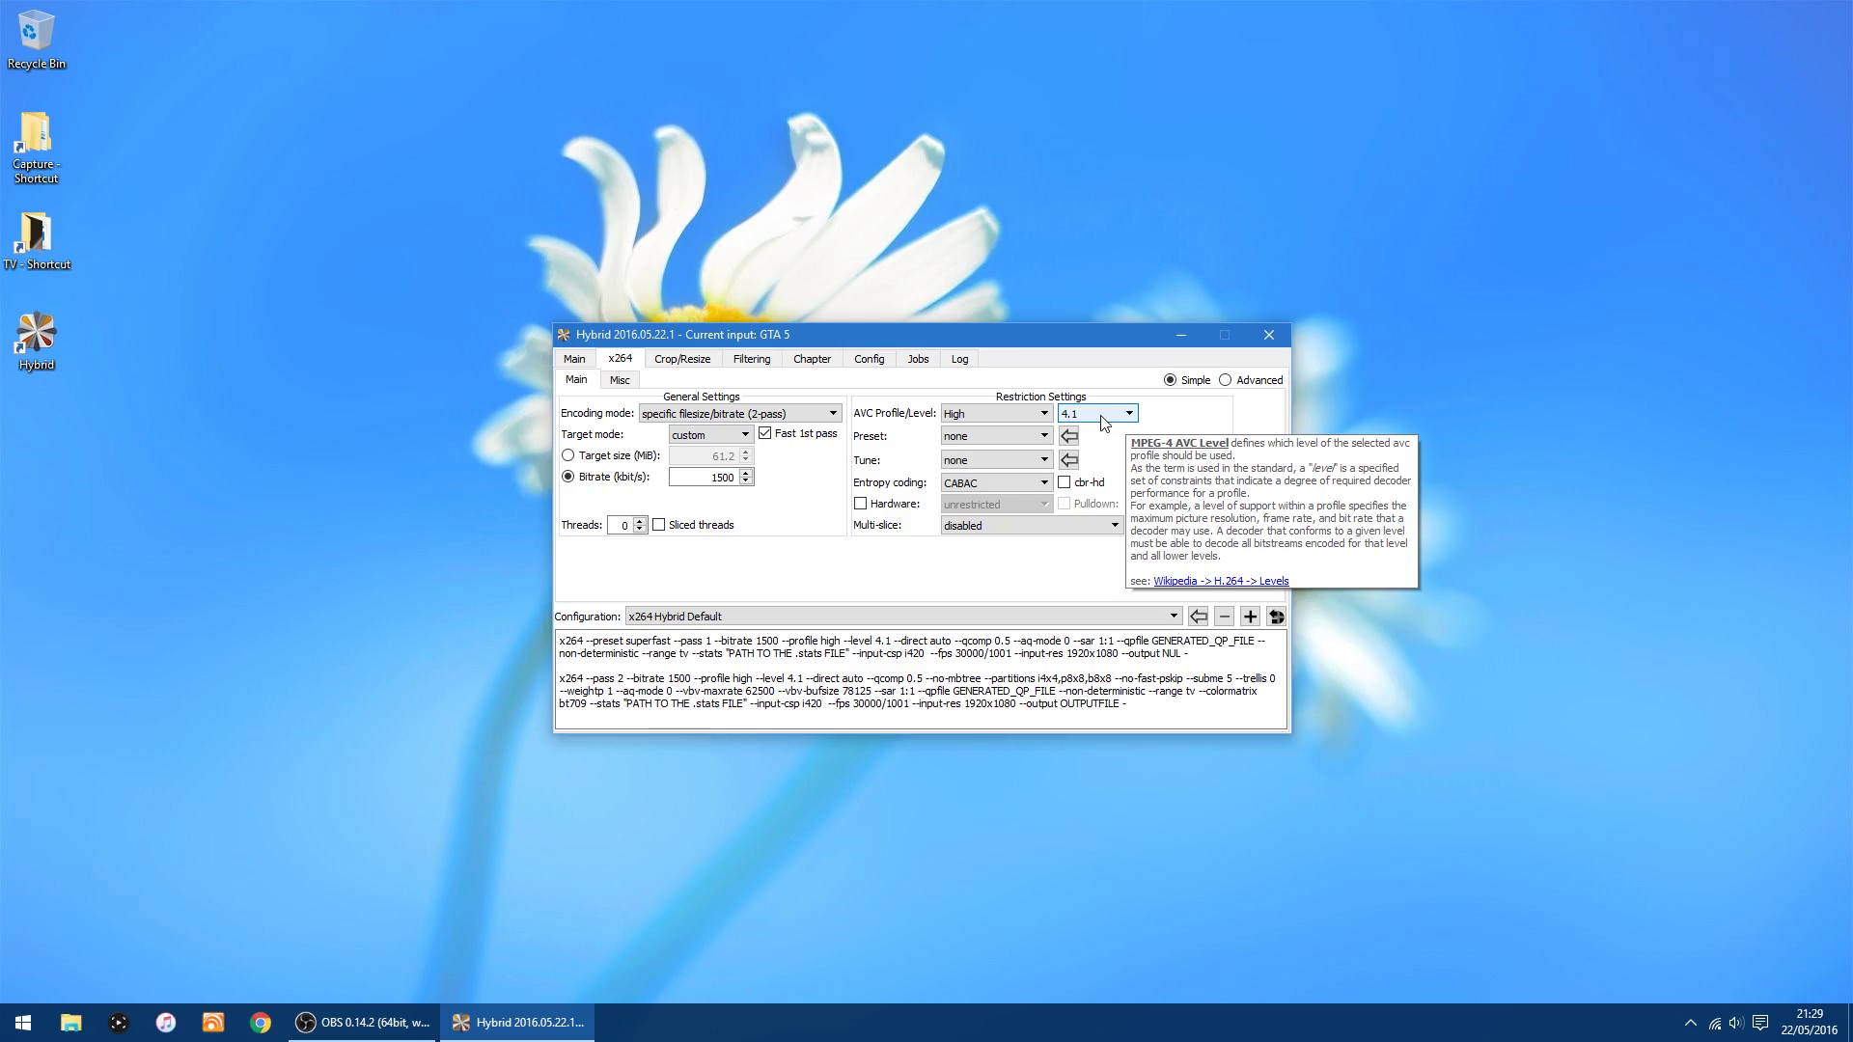
pyautogui.click(1103, 423)
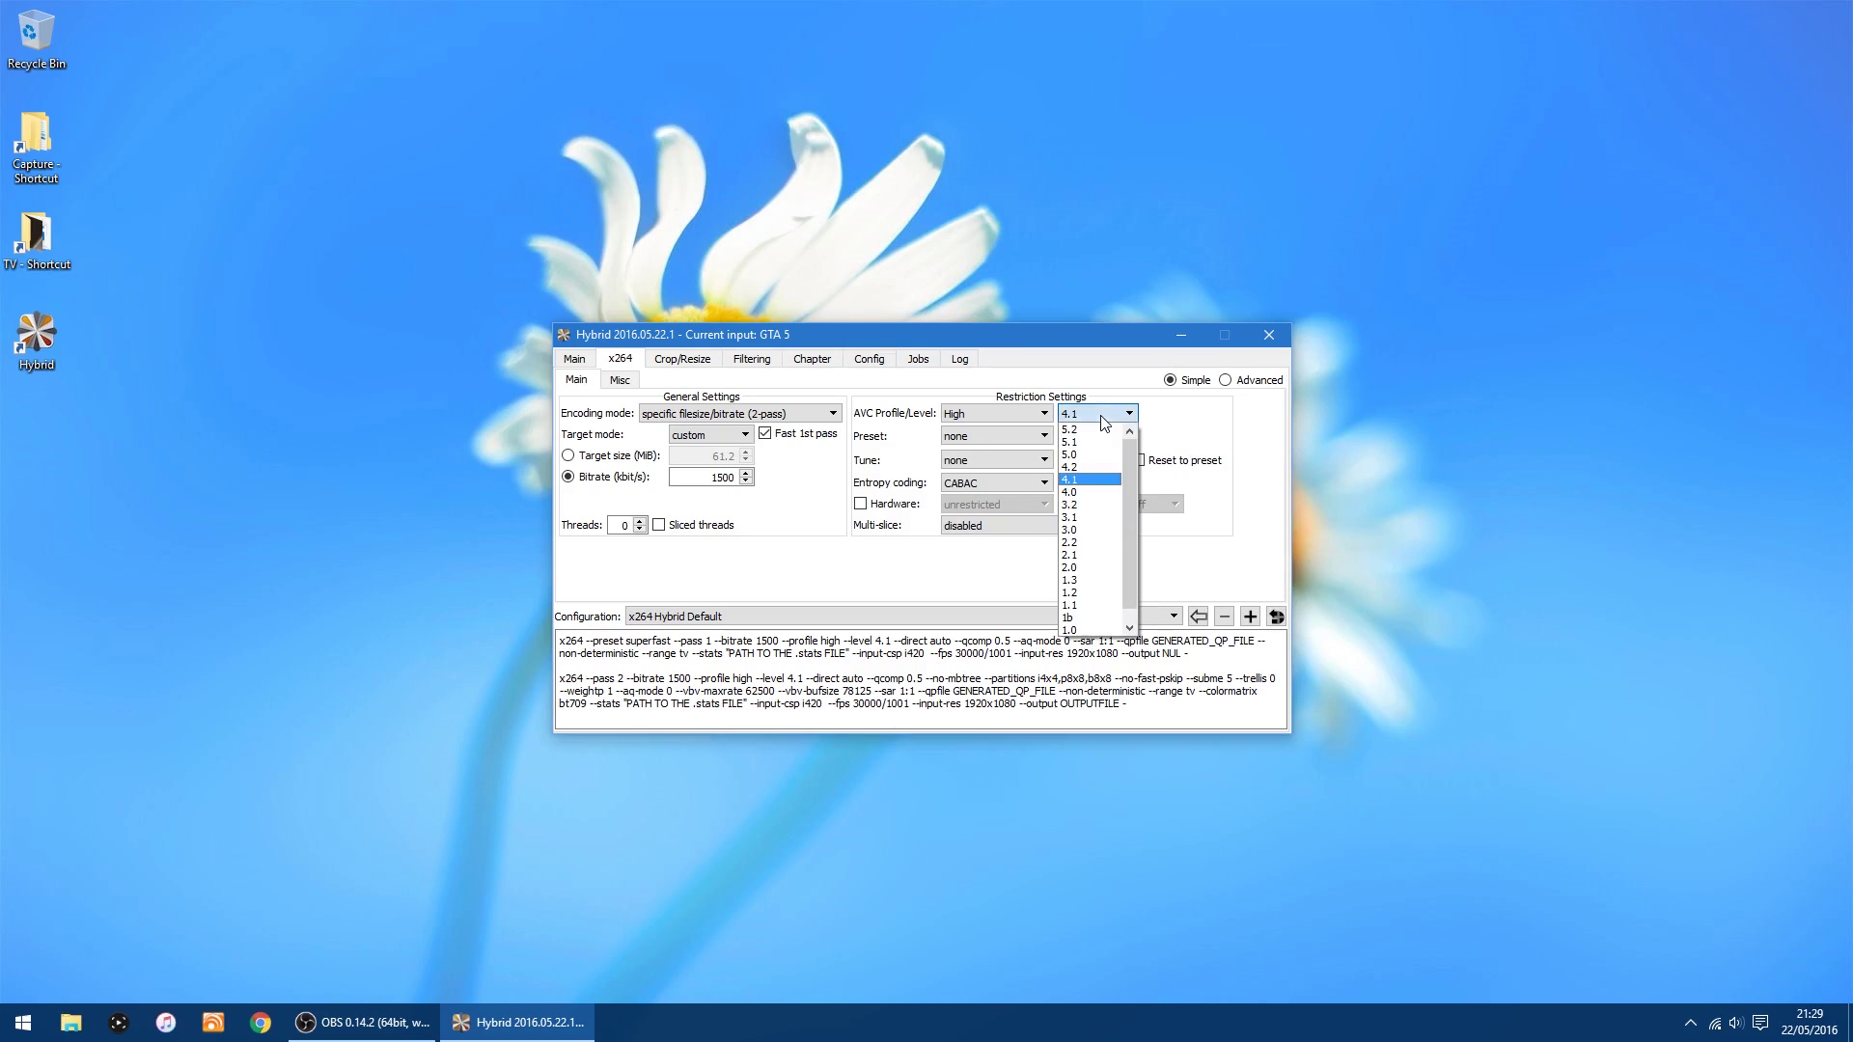
pyautogui.click(1103, 465)
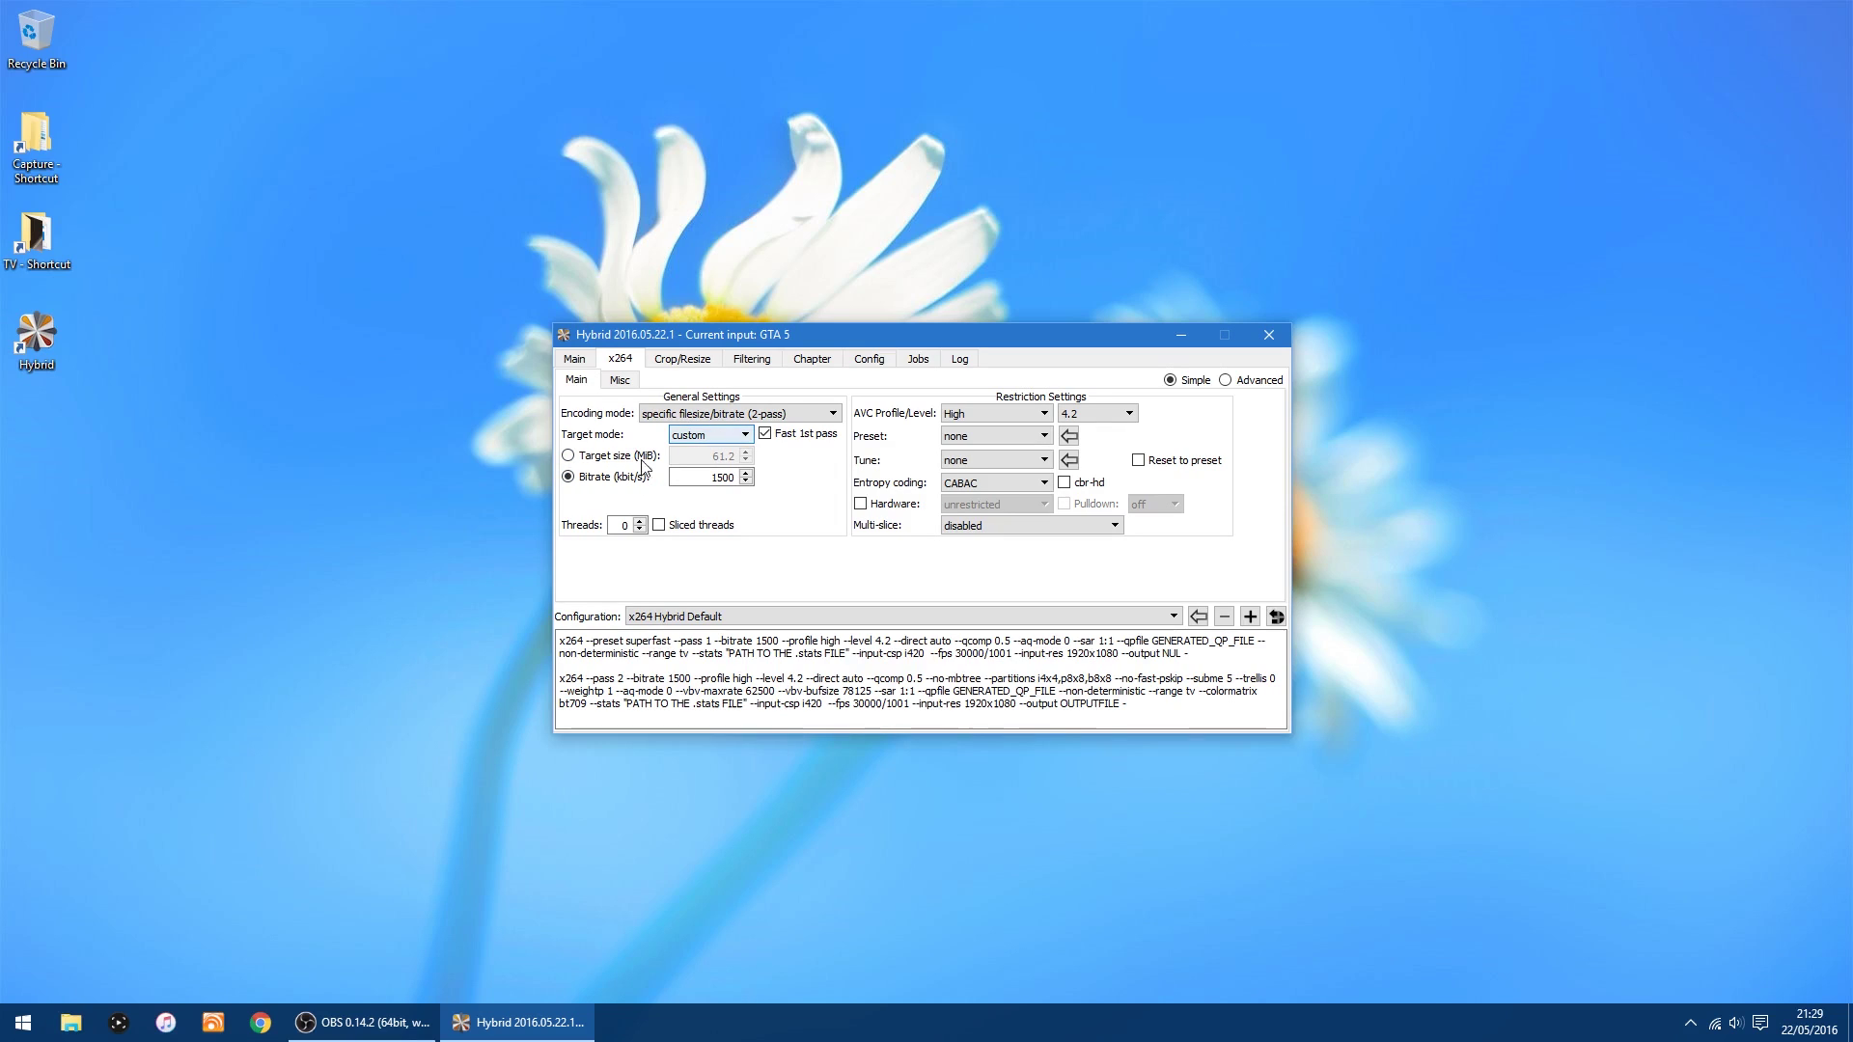
# Keep the 2-pass specific filesize/bitrate encoding mode and set the x264 bitrate to 55000 kbit/s.
pyautogui.click(677, 413)
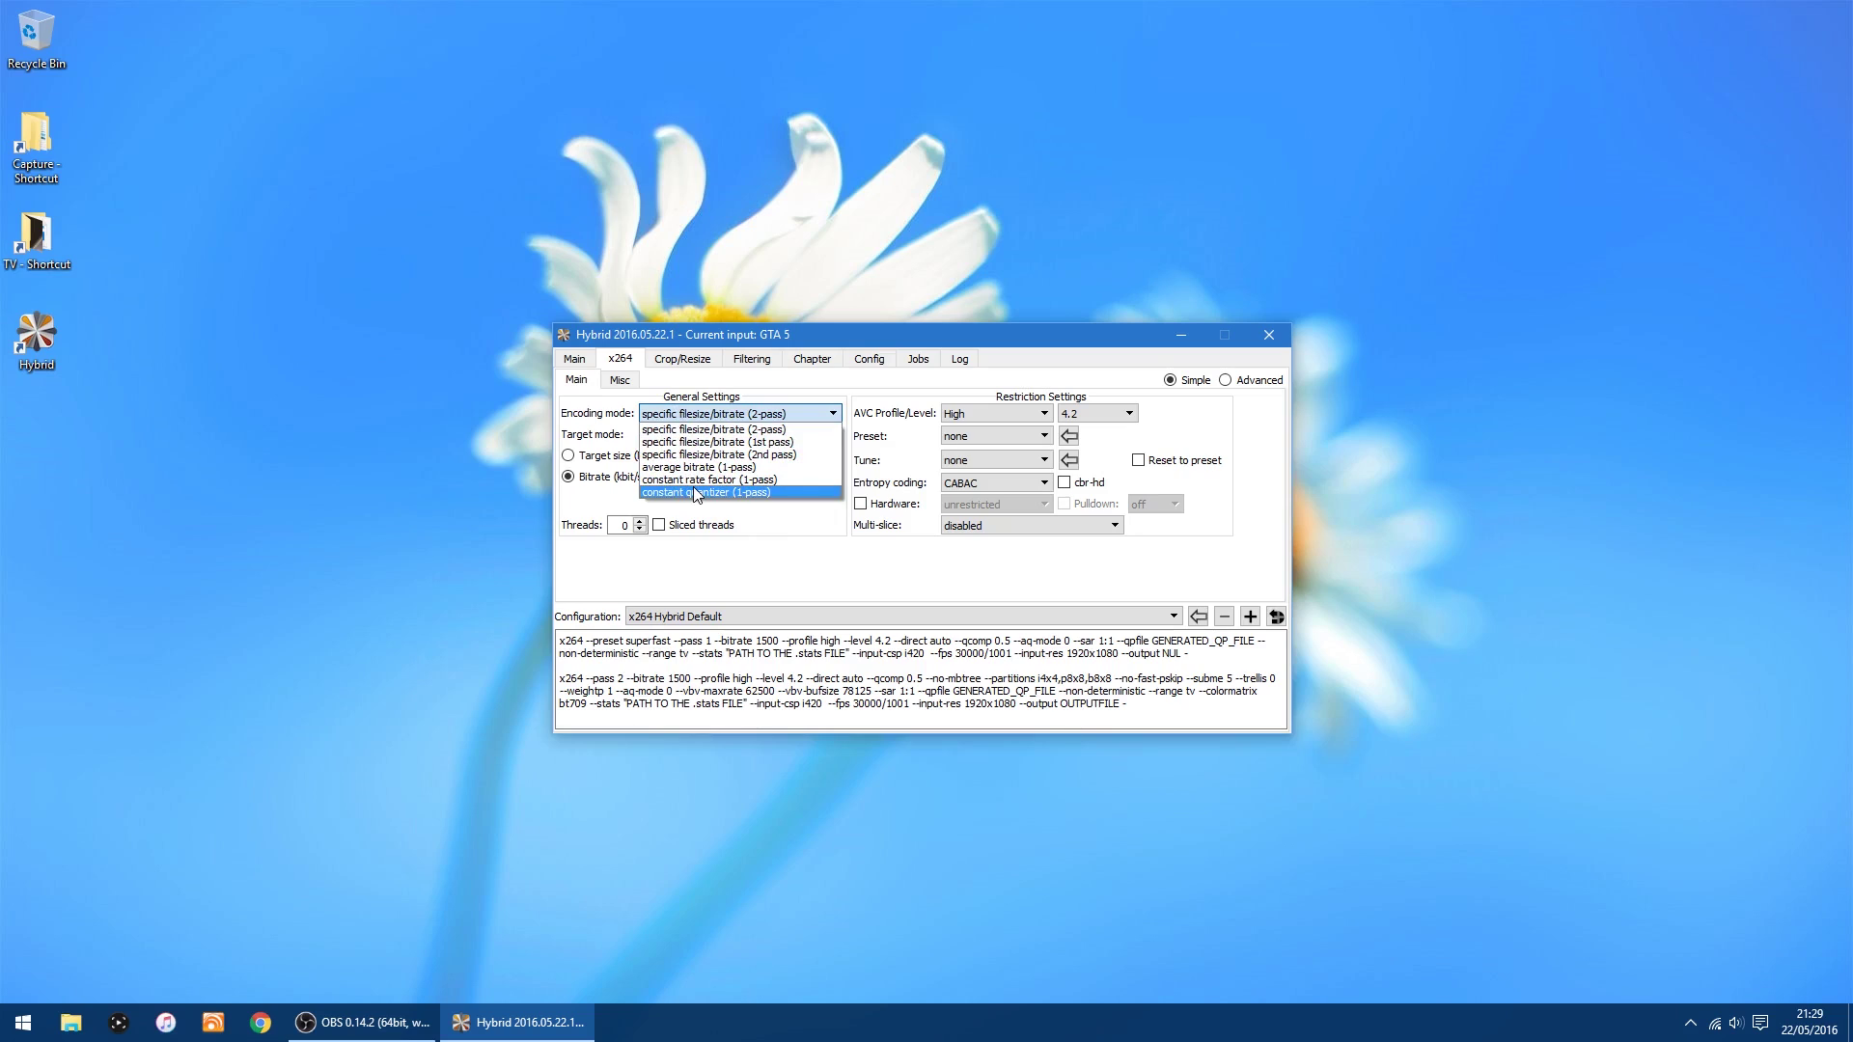
pyautogui.click(853, 577)
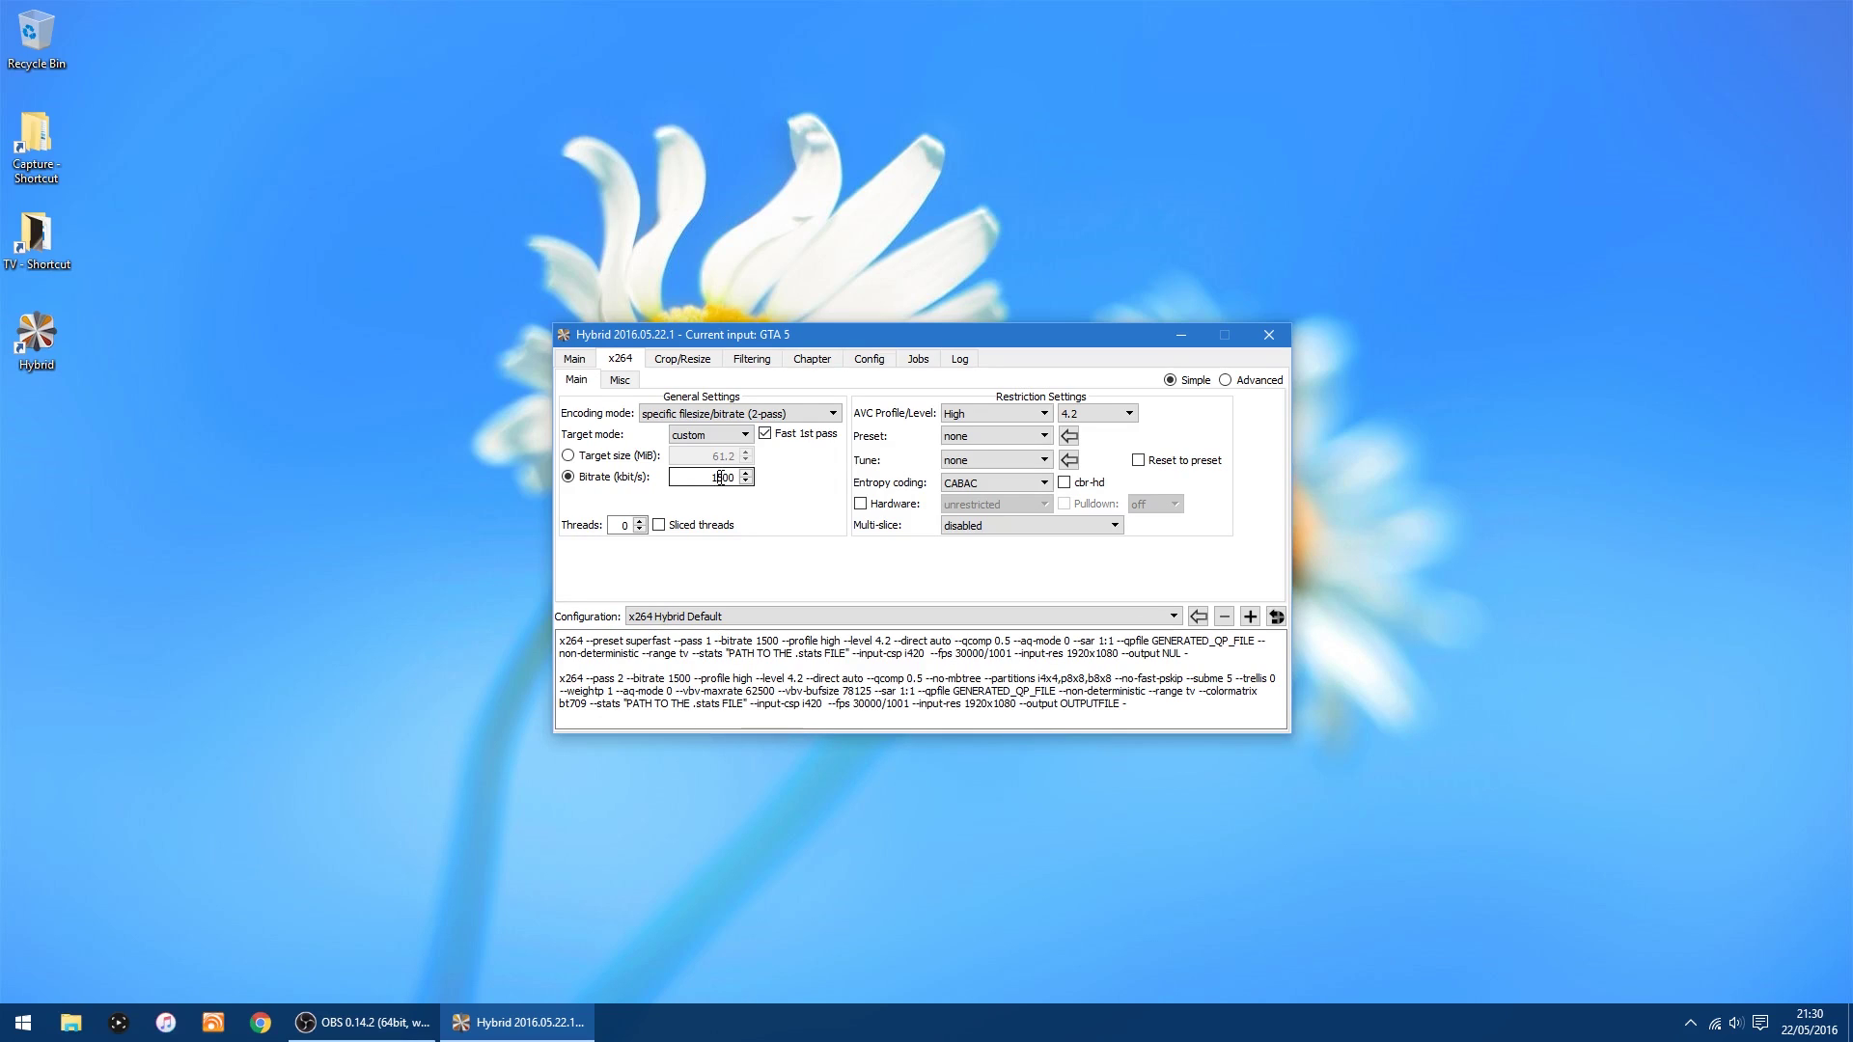
pyautogui.moveTo(712, 476); pyautogui.dragTo(726, 477)
pyautogui.write('550')
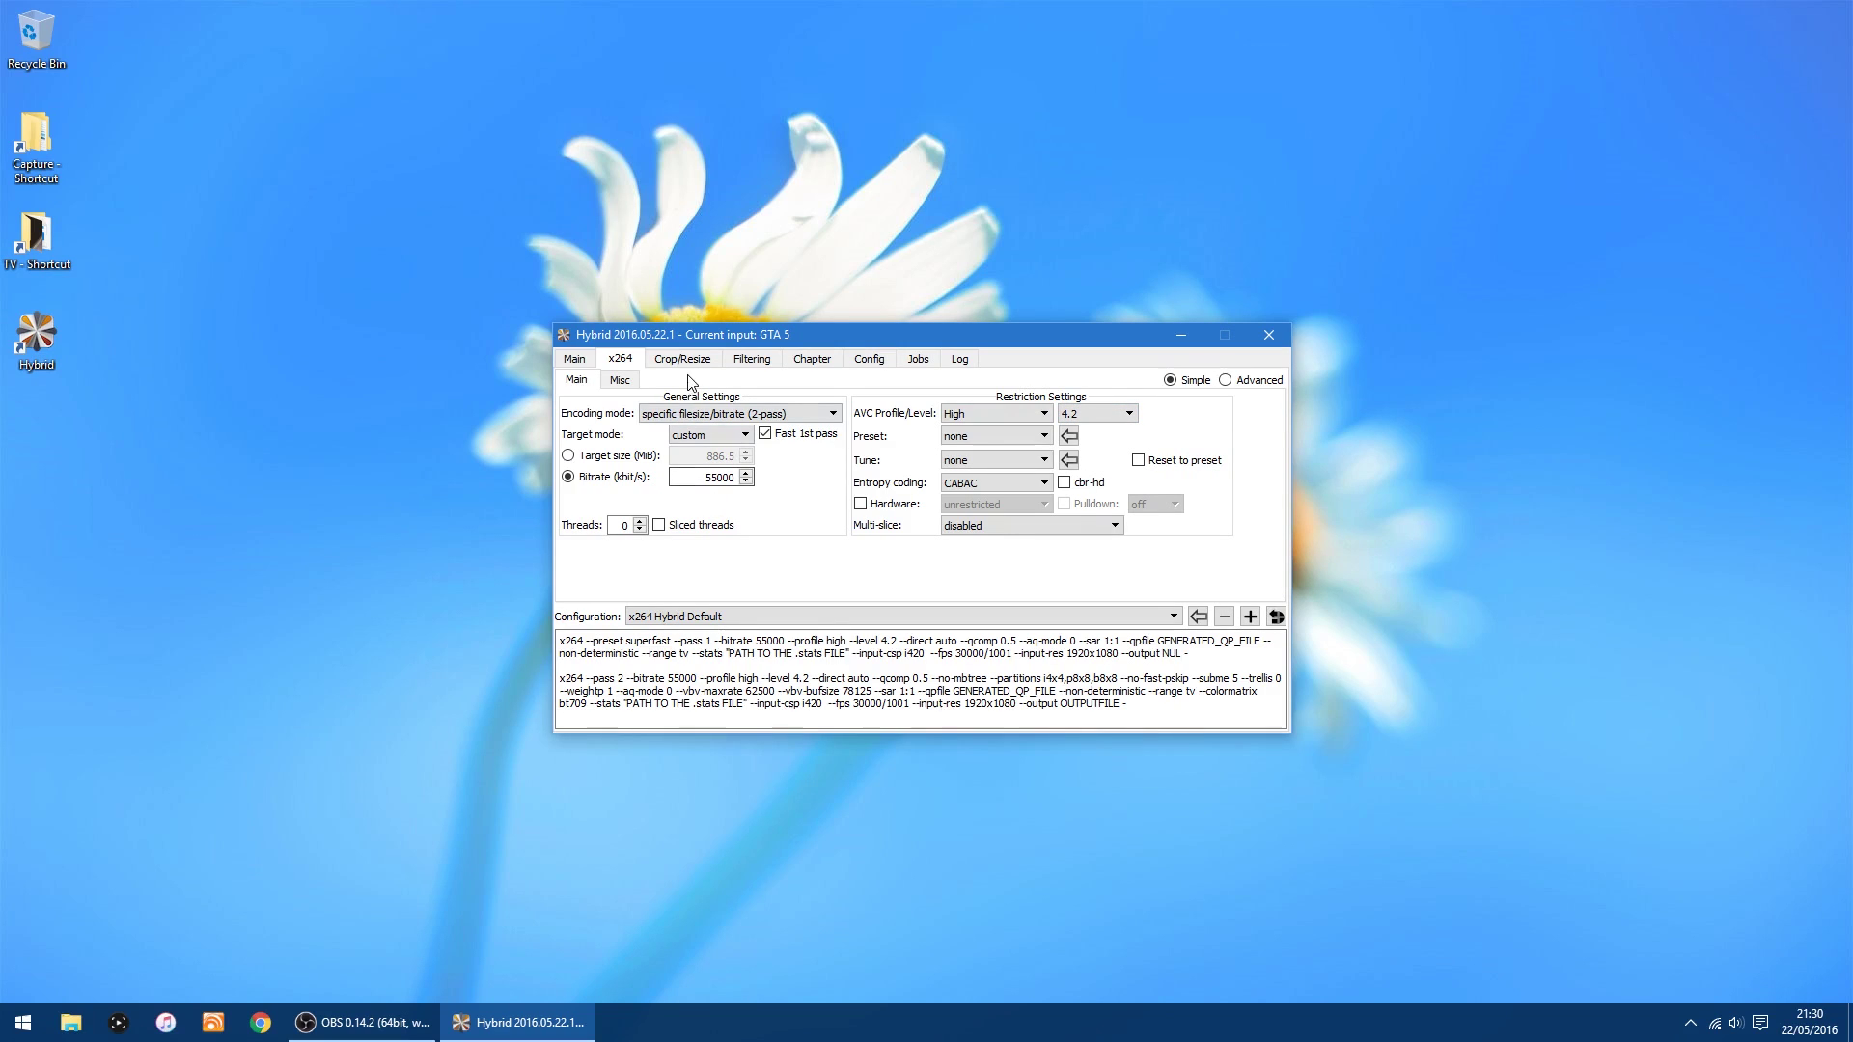
# Enable FPS adjust in the Avisynth frame filters and choose InterFrame as its method.
pyautogui.click(752, 361)
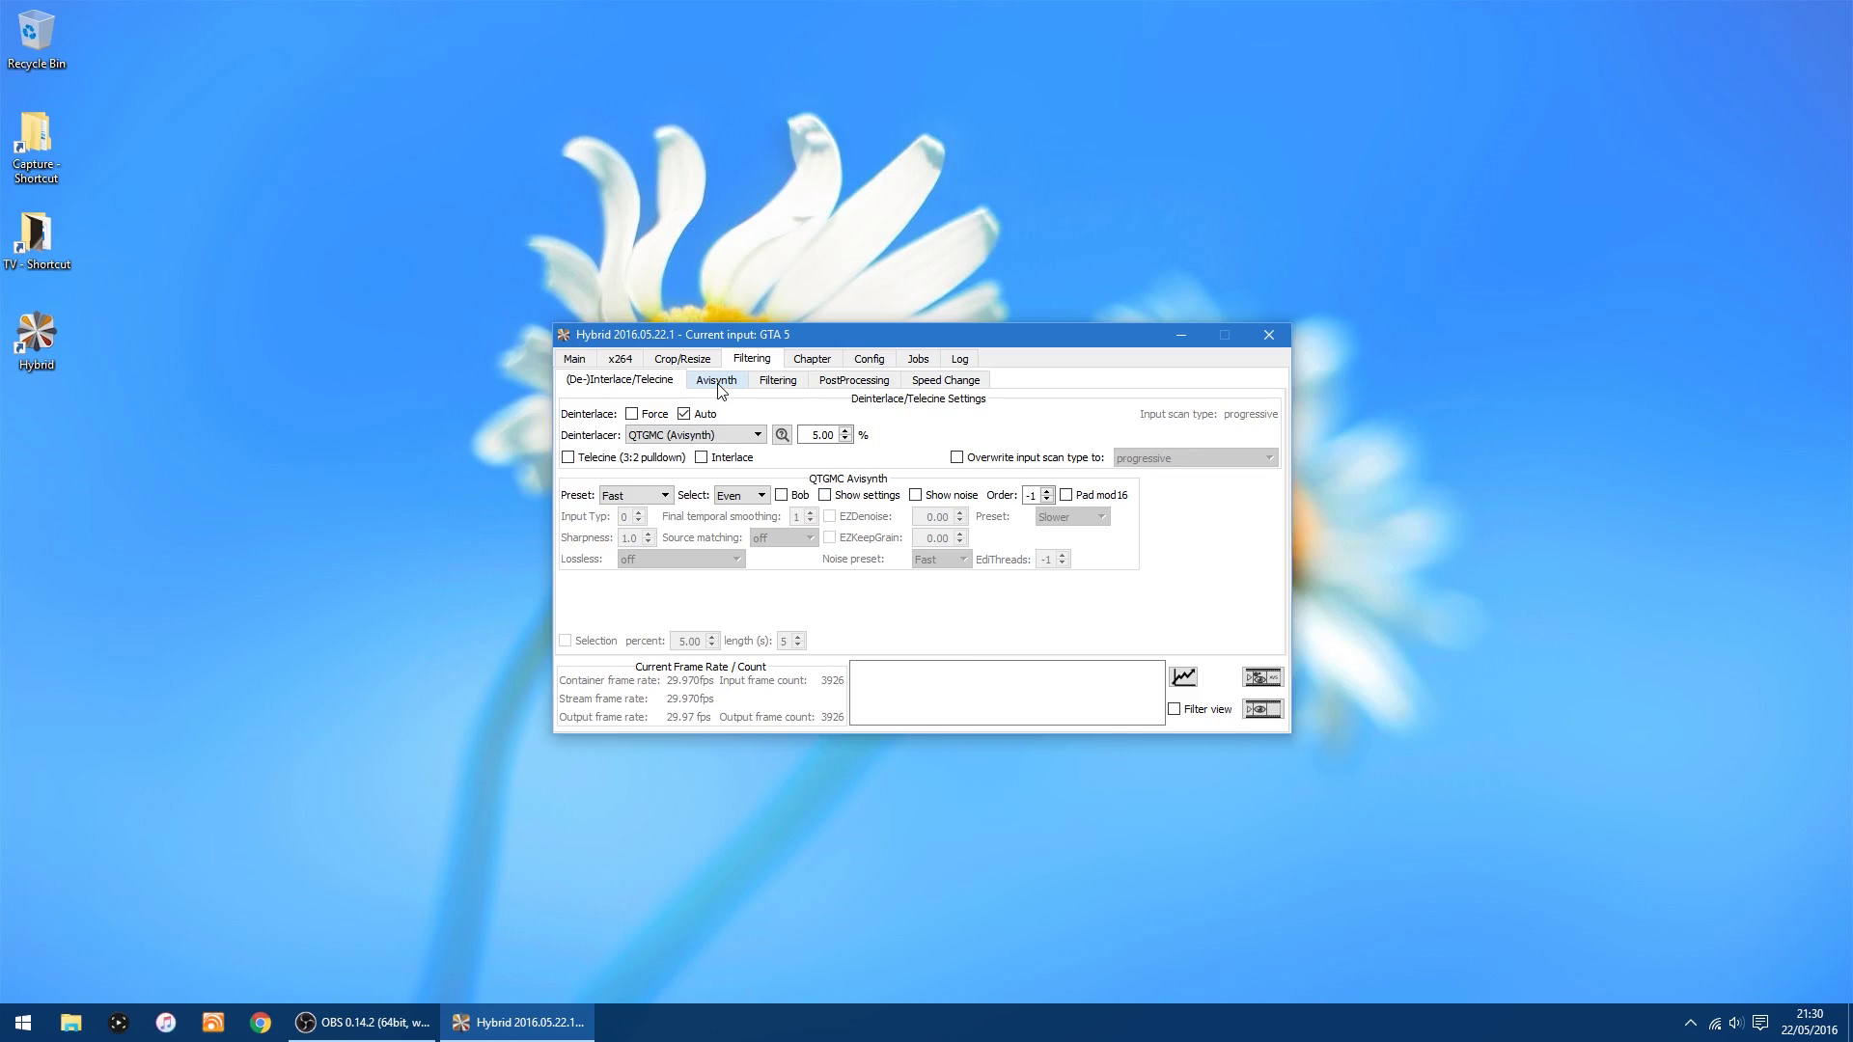
pyautogui.click(717, 381)
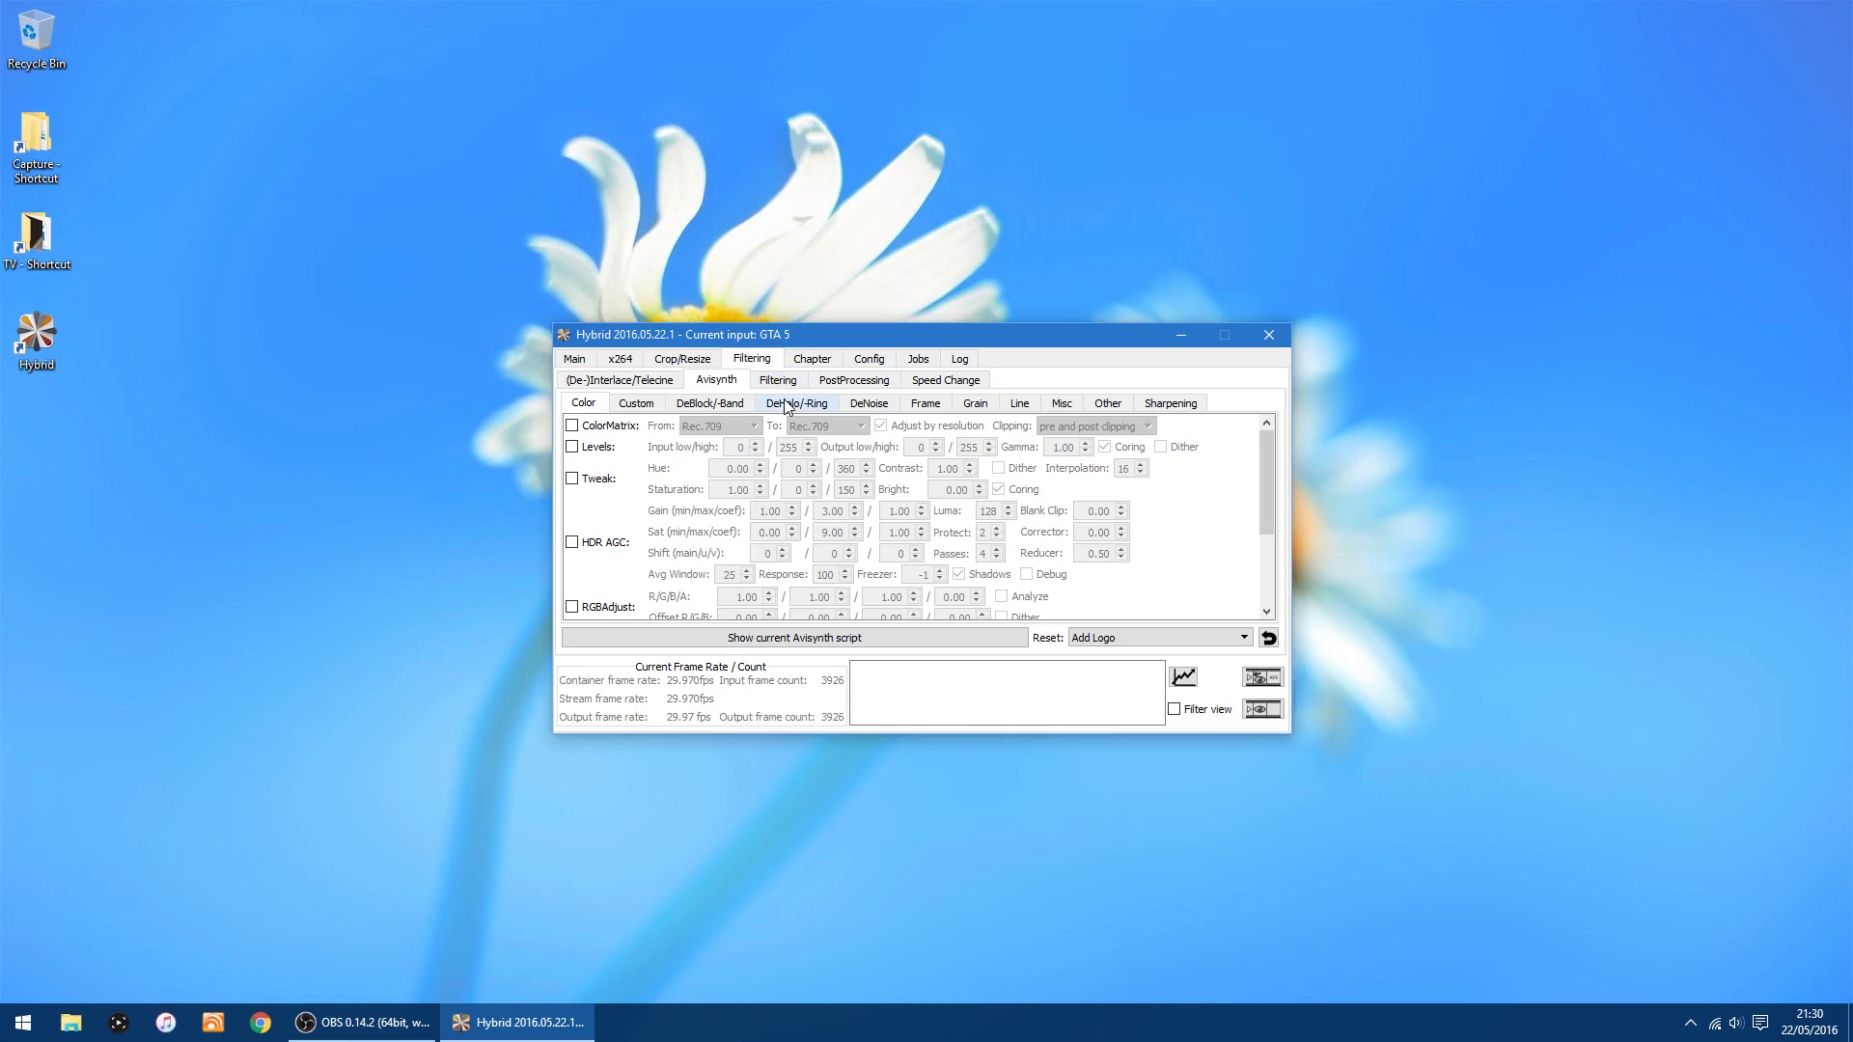
pyautogui.click(935, 412)
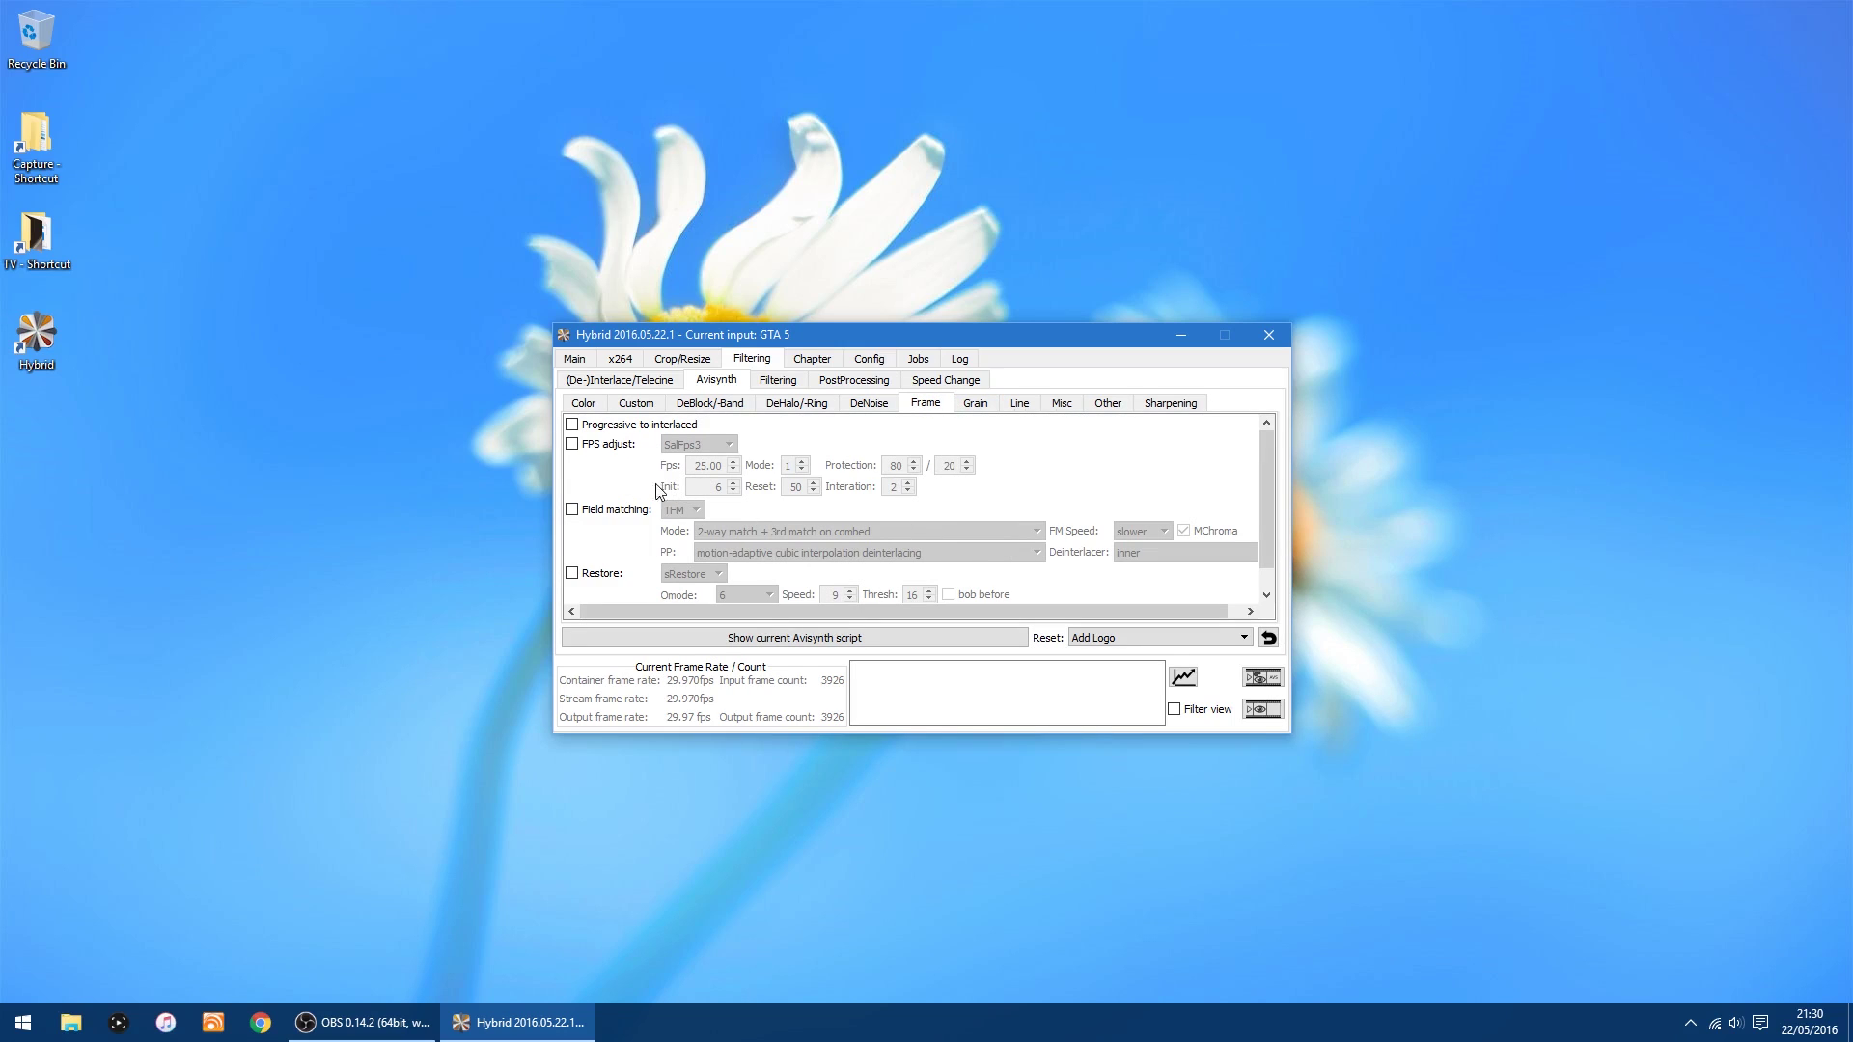
pyautogui.click(572, 445)
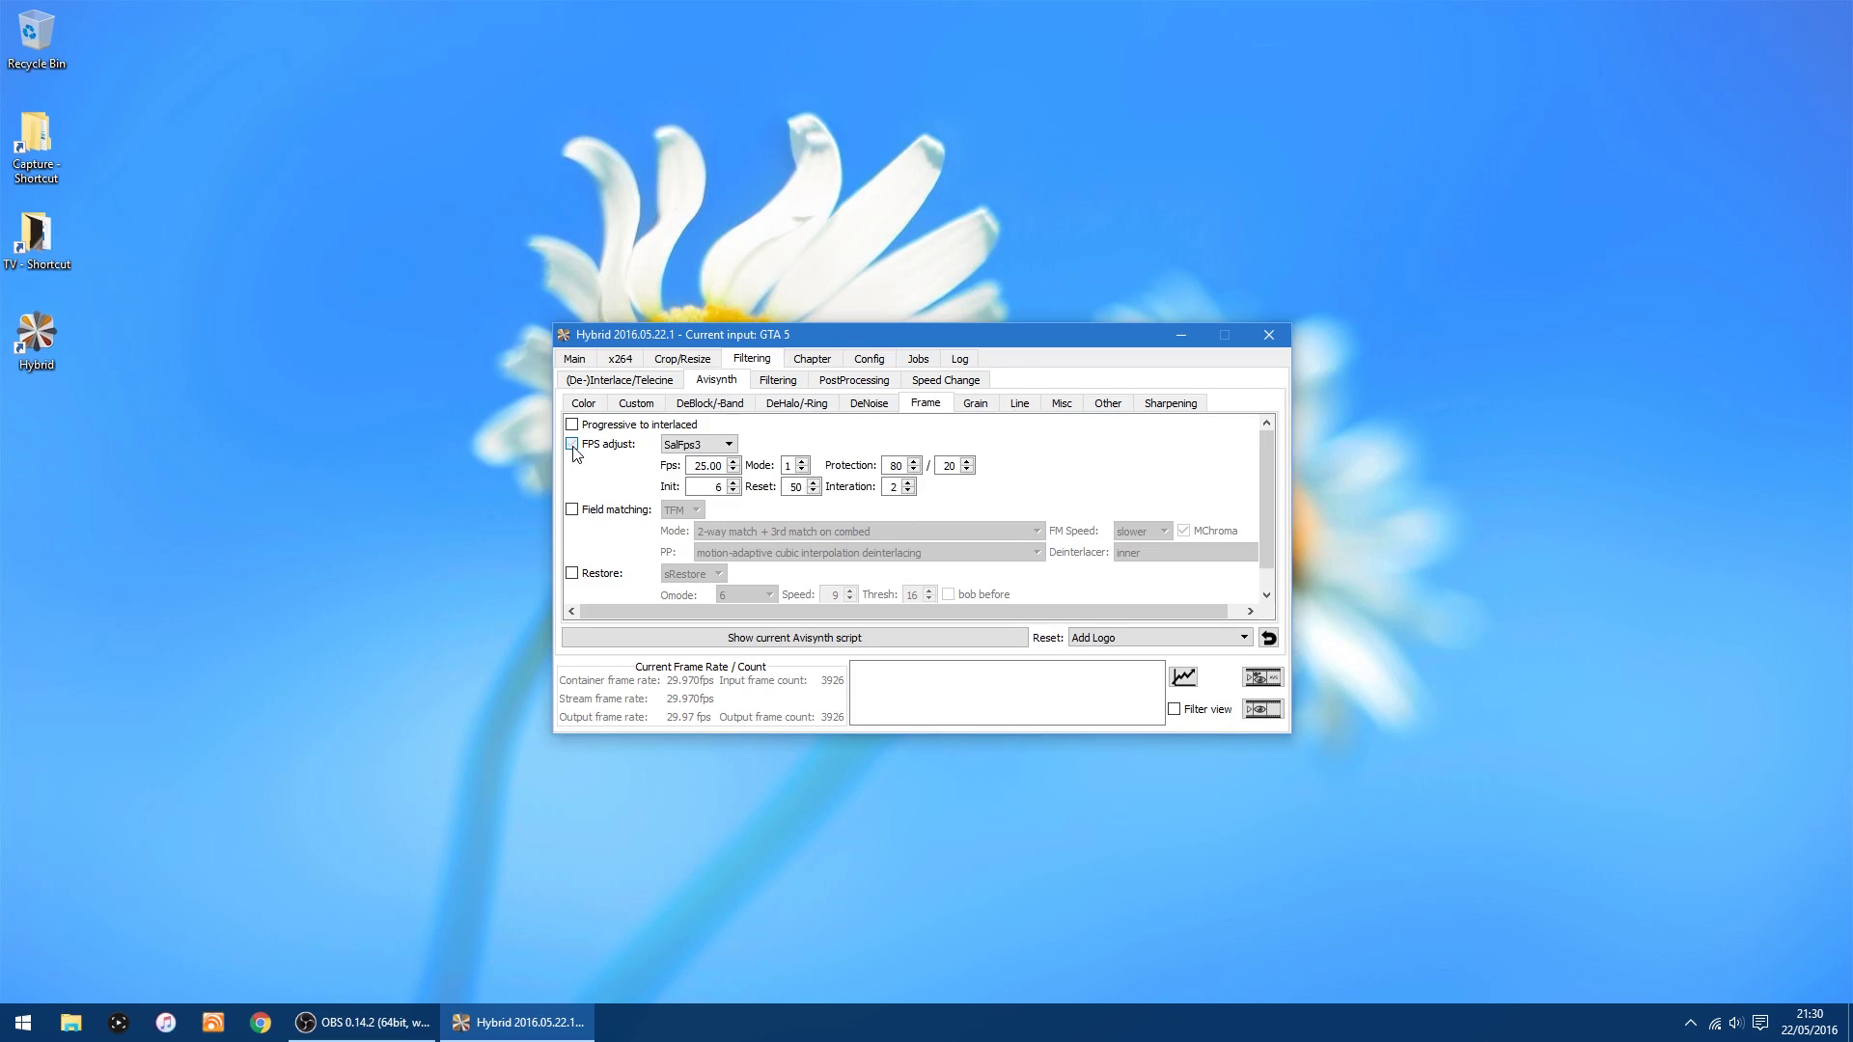
pyautogui.click(715, 446)
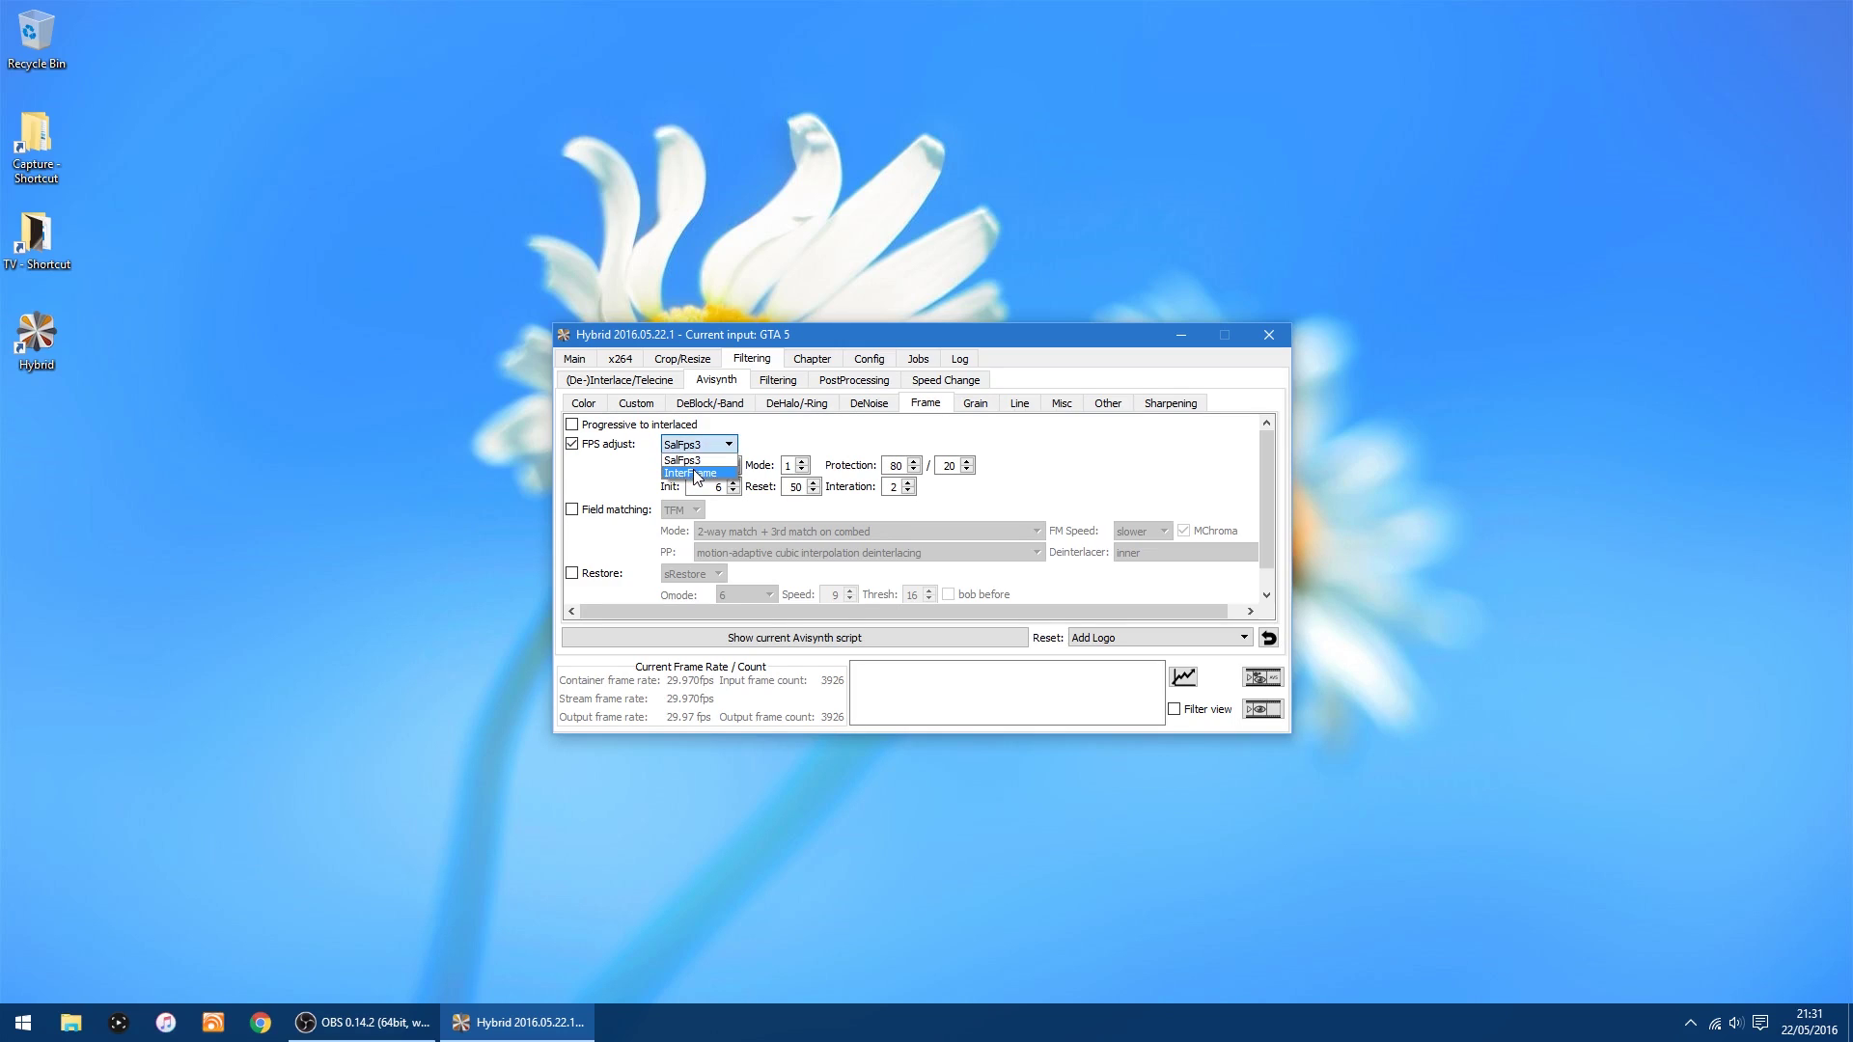
pyautogui.click(697, 474)
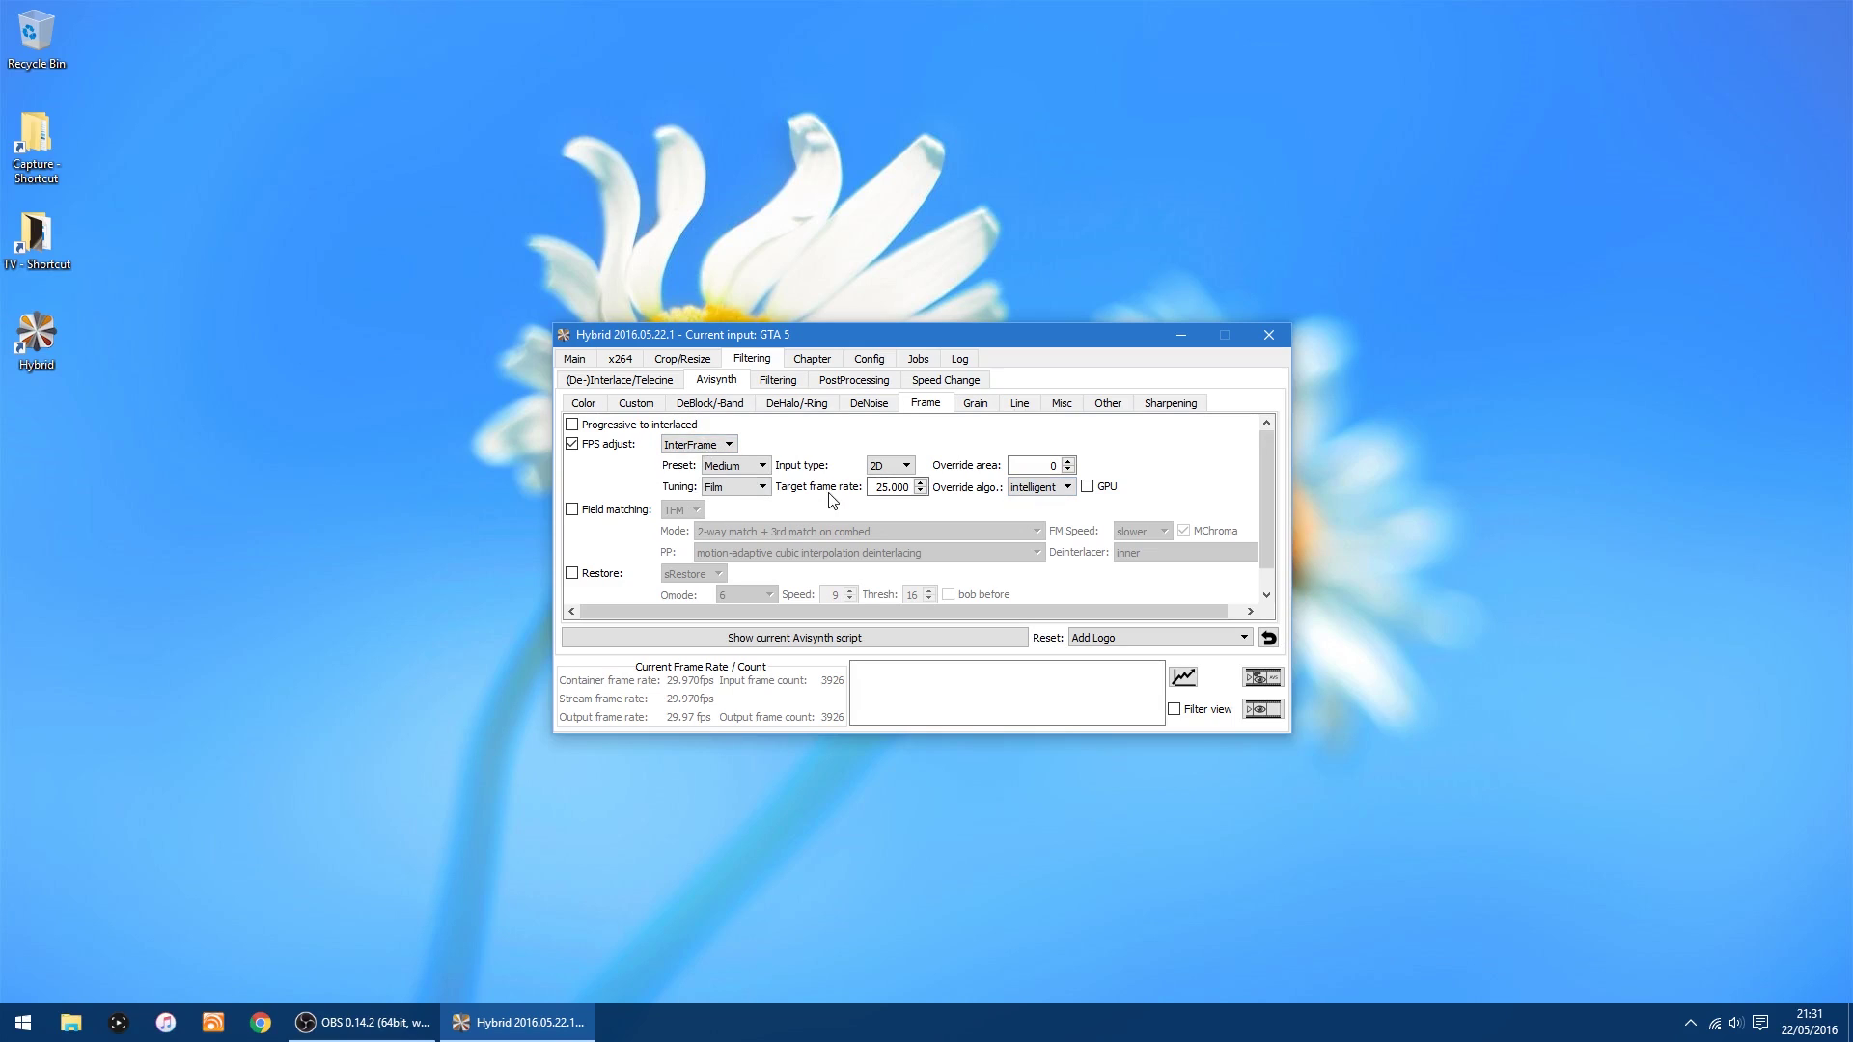
# Set InterFrame's tuning to Smooth and its override algorithm to smooth.
pyautogui.click(707, 493)
pyautogui.click(1038, 493)
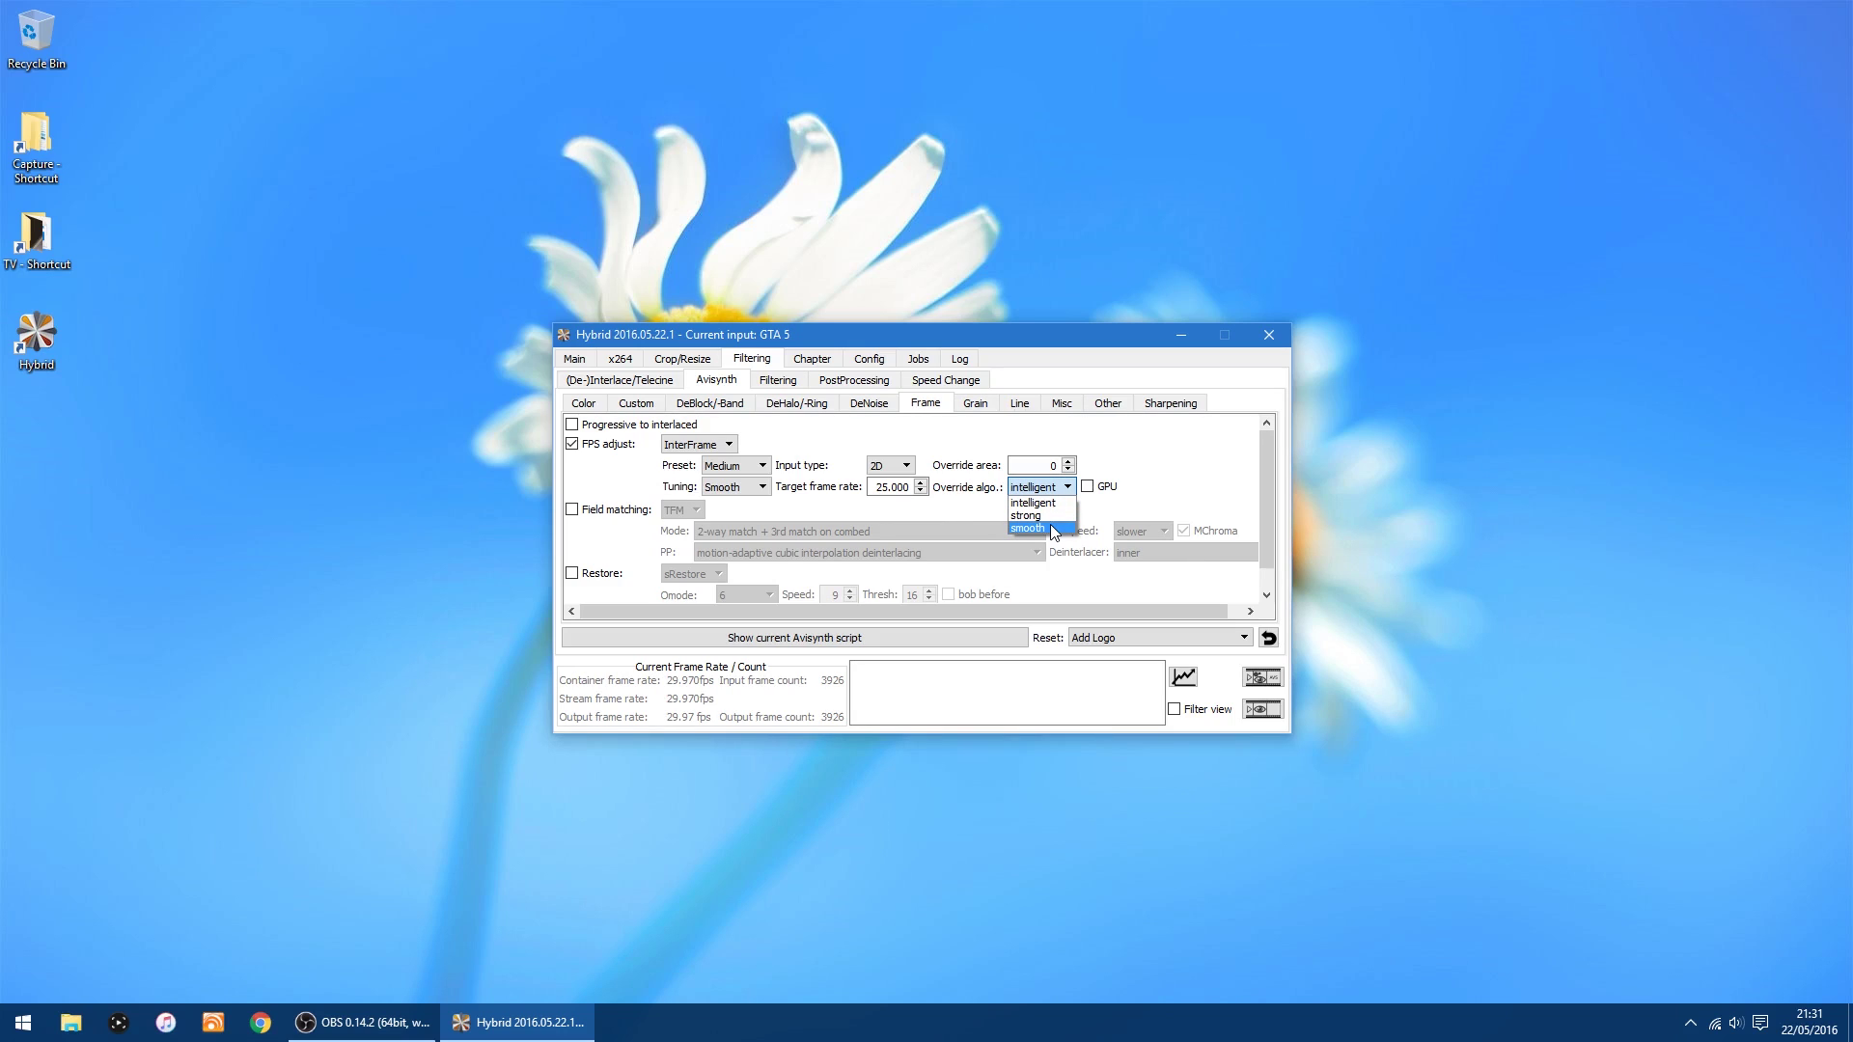
pyautogui.click(1052, 528)
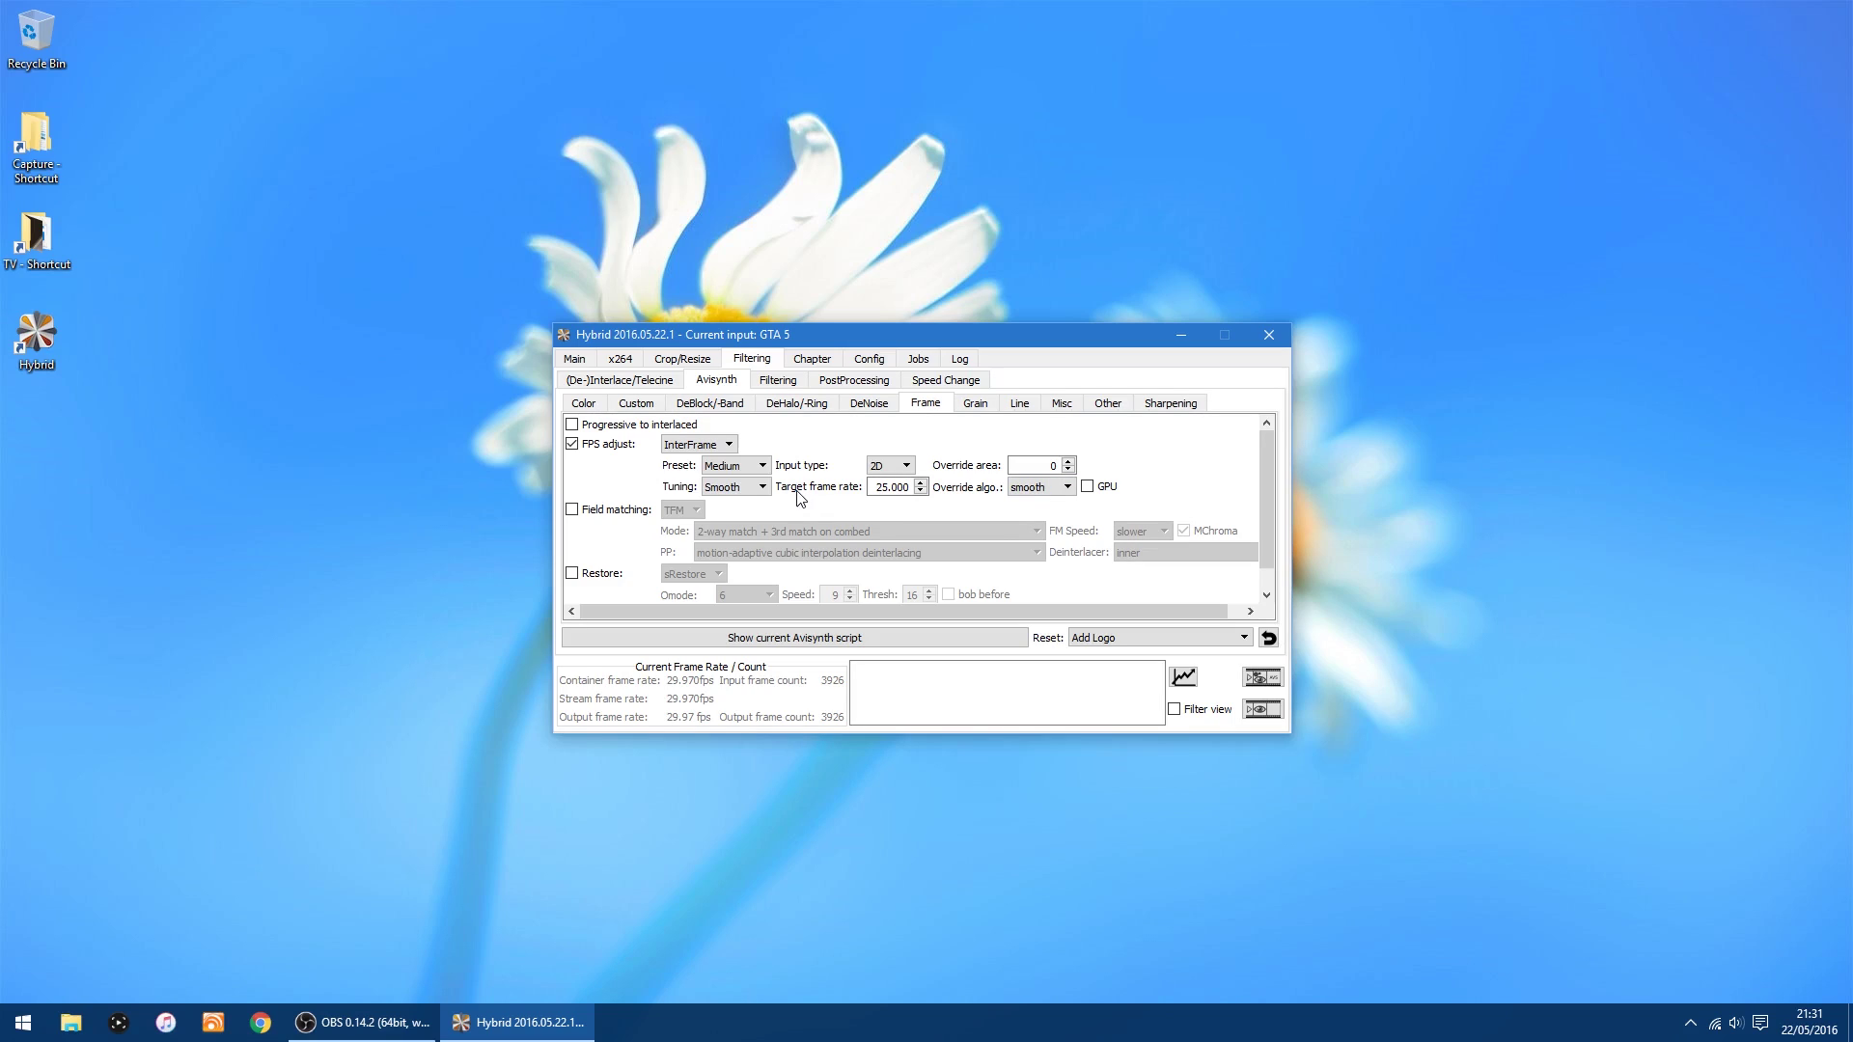
# Set InterFrame's target frame rate to 60.
pyautogui.moveTo(874, 487); pyautogui.dragTo(912, 487)
pyautogui.write('60')
pyautogui.press('Return')
pyautogui.click(1176, 472)
# Set the output file to GTA 5 60FPS.mp4 in the Videos folder and start processing the job queue.
pyautogui.click(579, 365)
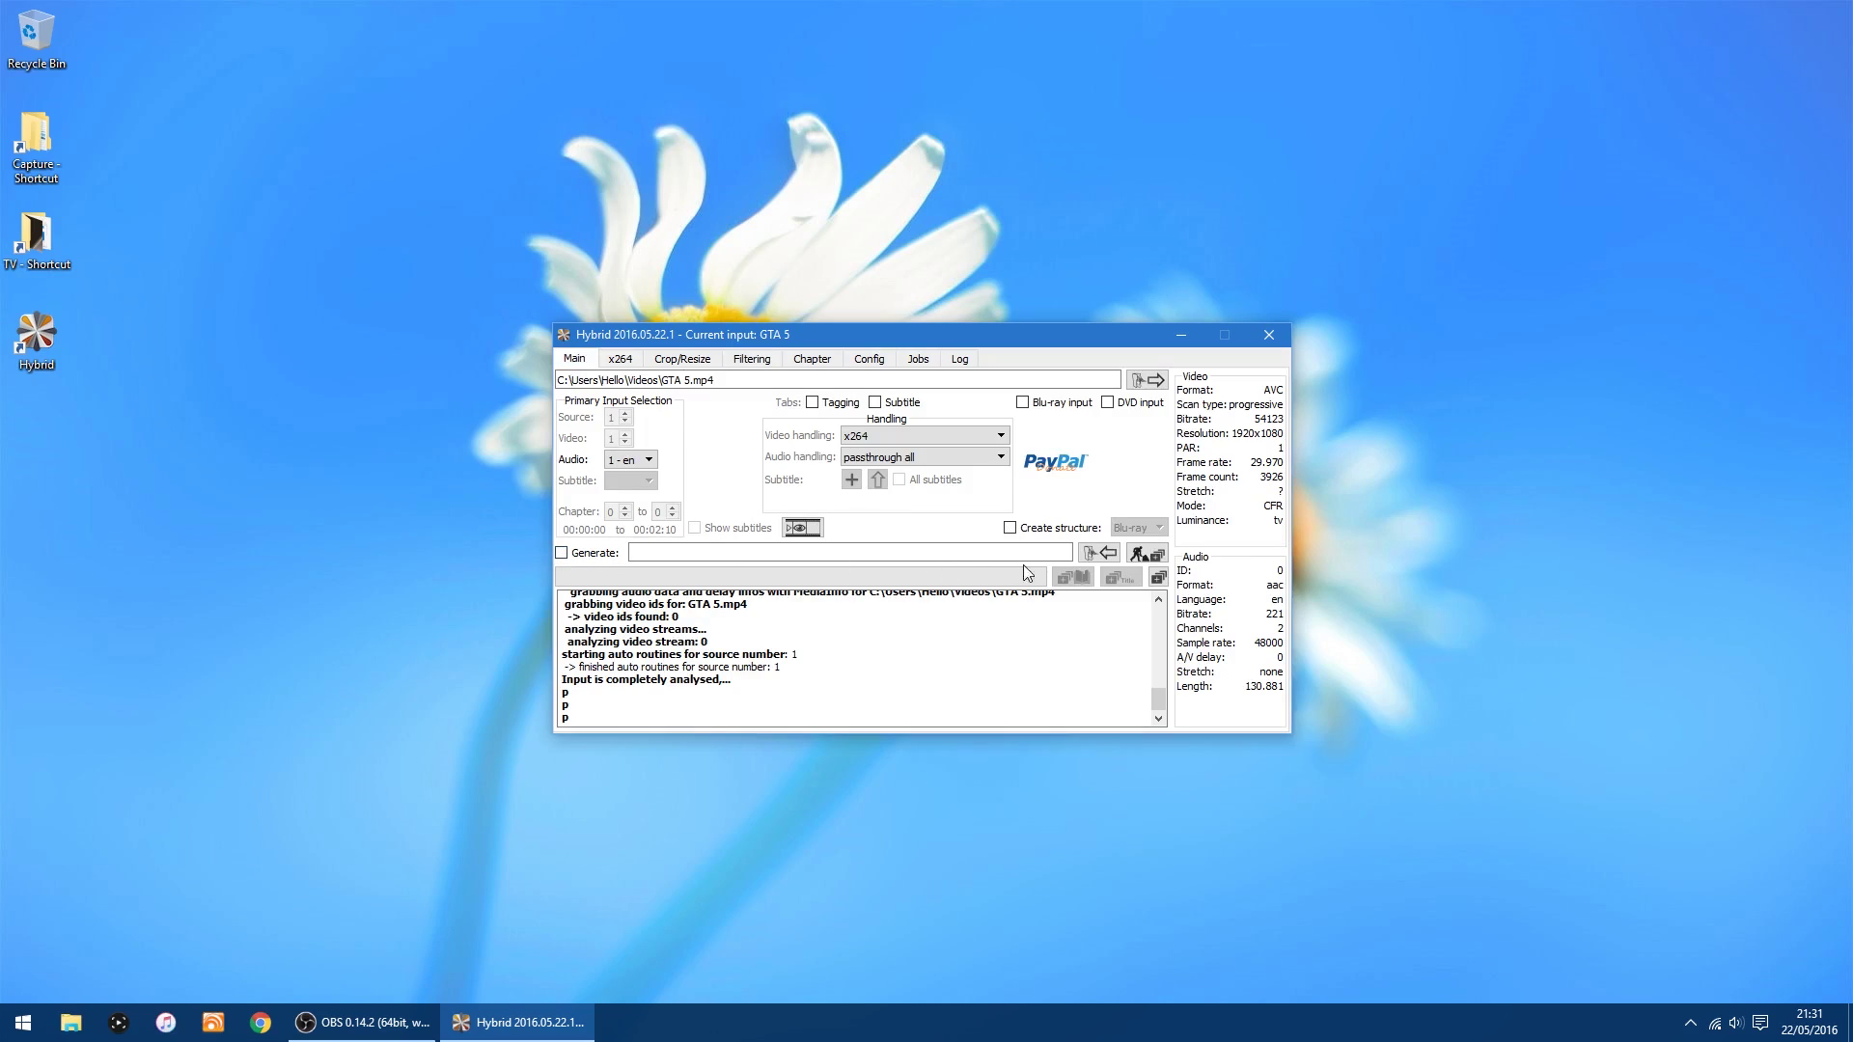
pyautogui.click(1100, 554)
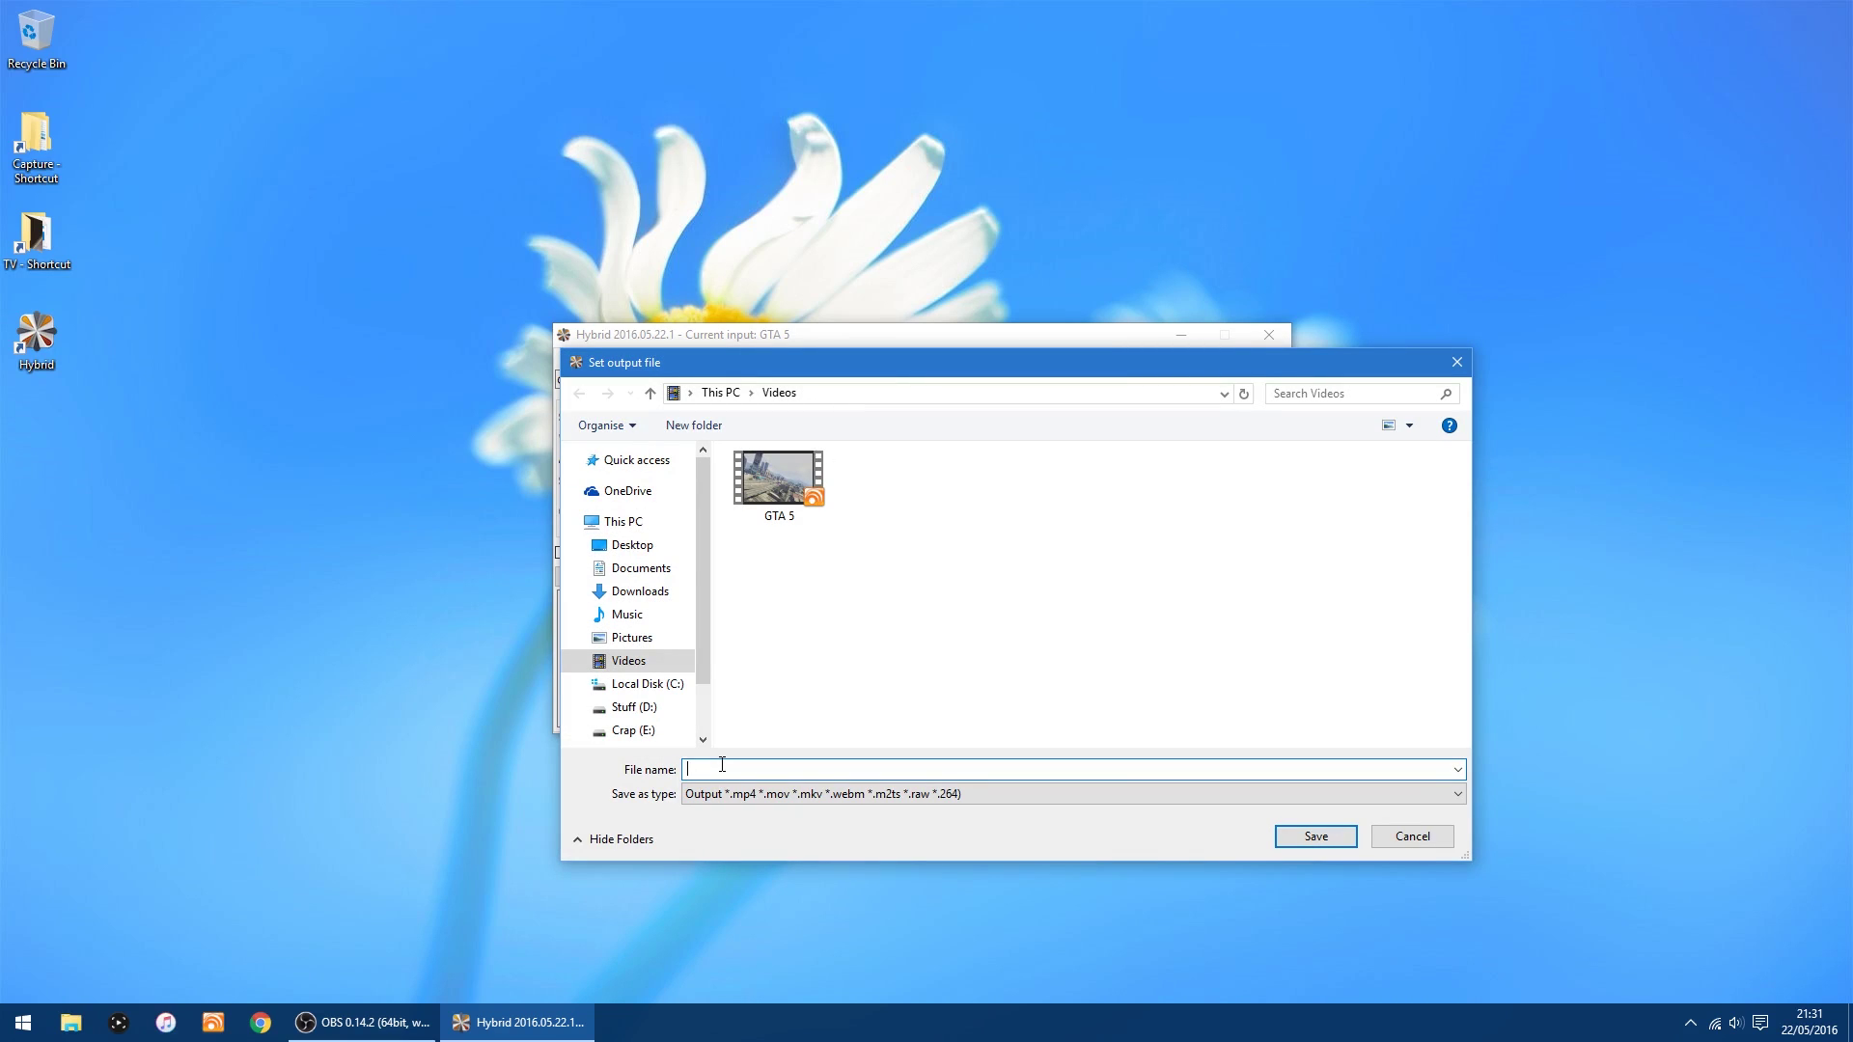
pyautogui.write('GTA 5')
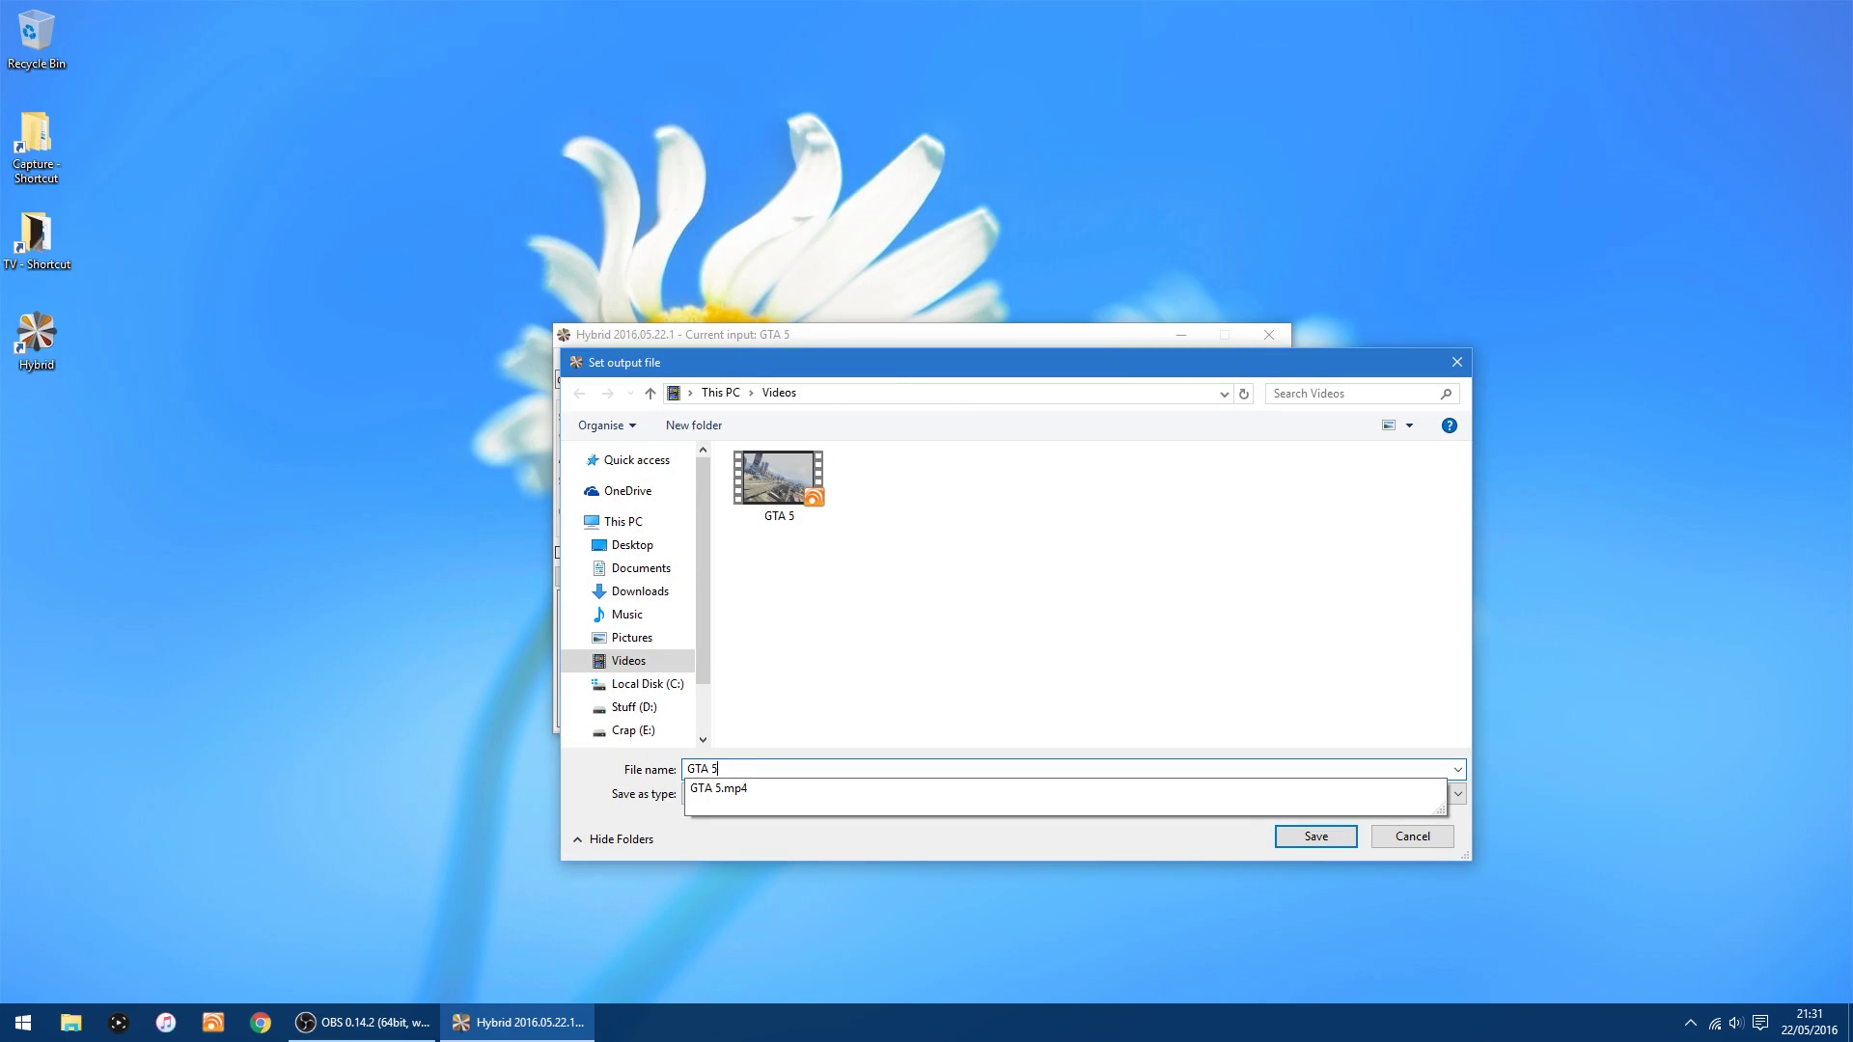
pyautogui.click(722, 767)
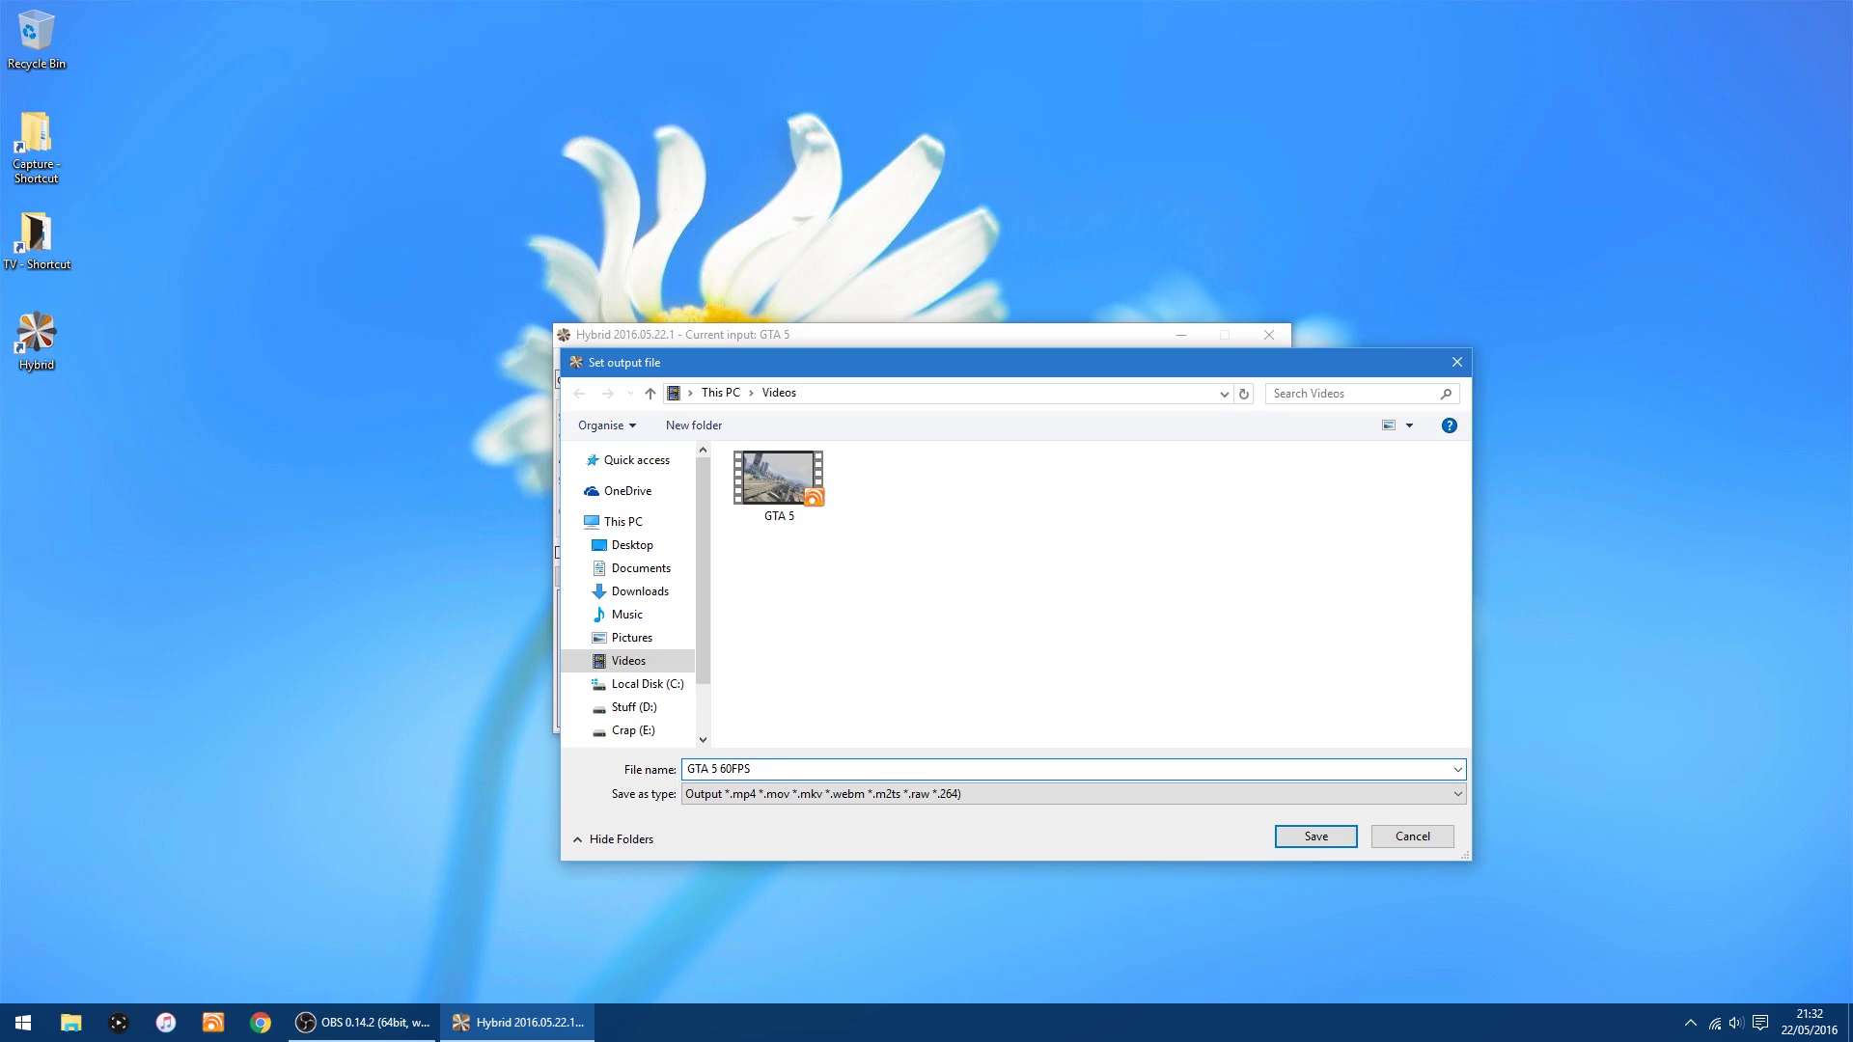
pyautogui.click(1314, 834)
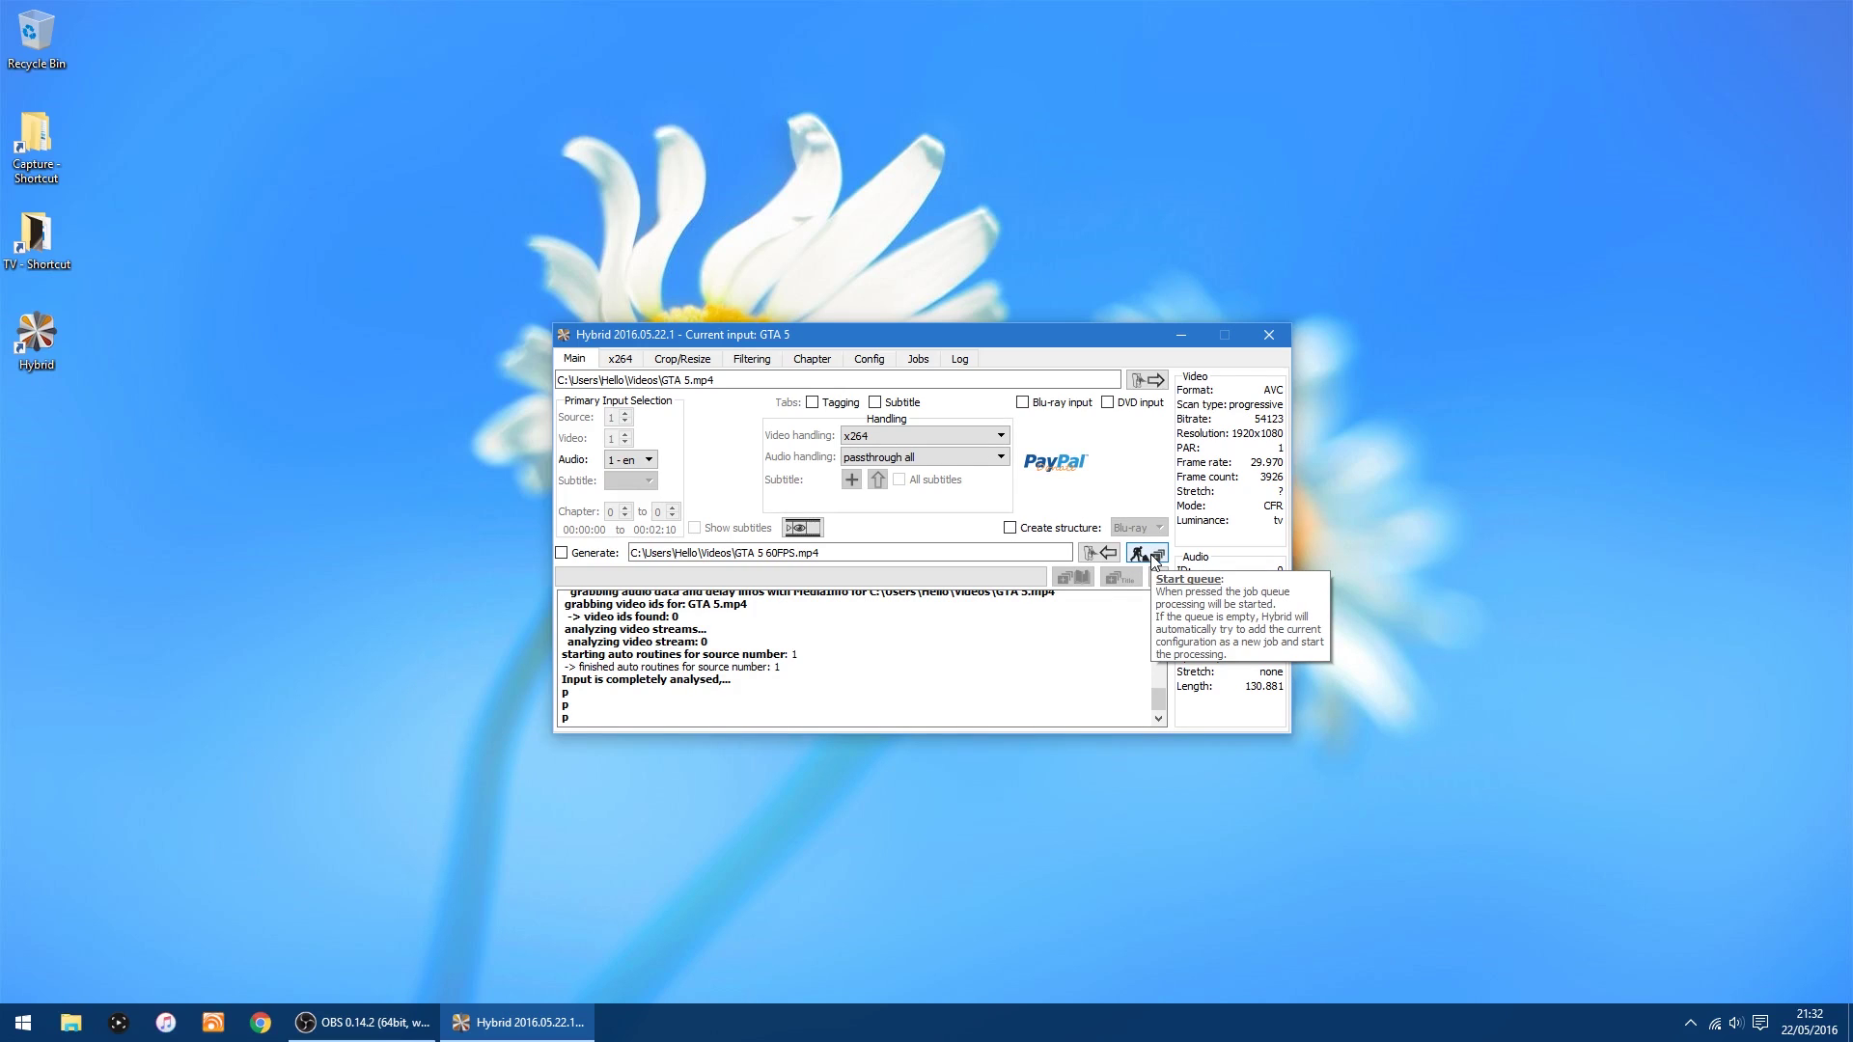
pyautogui.click(1154, 559)
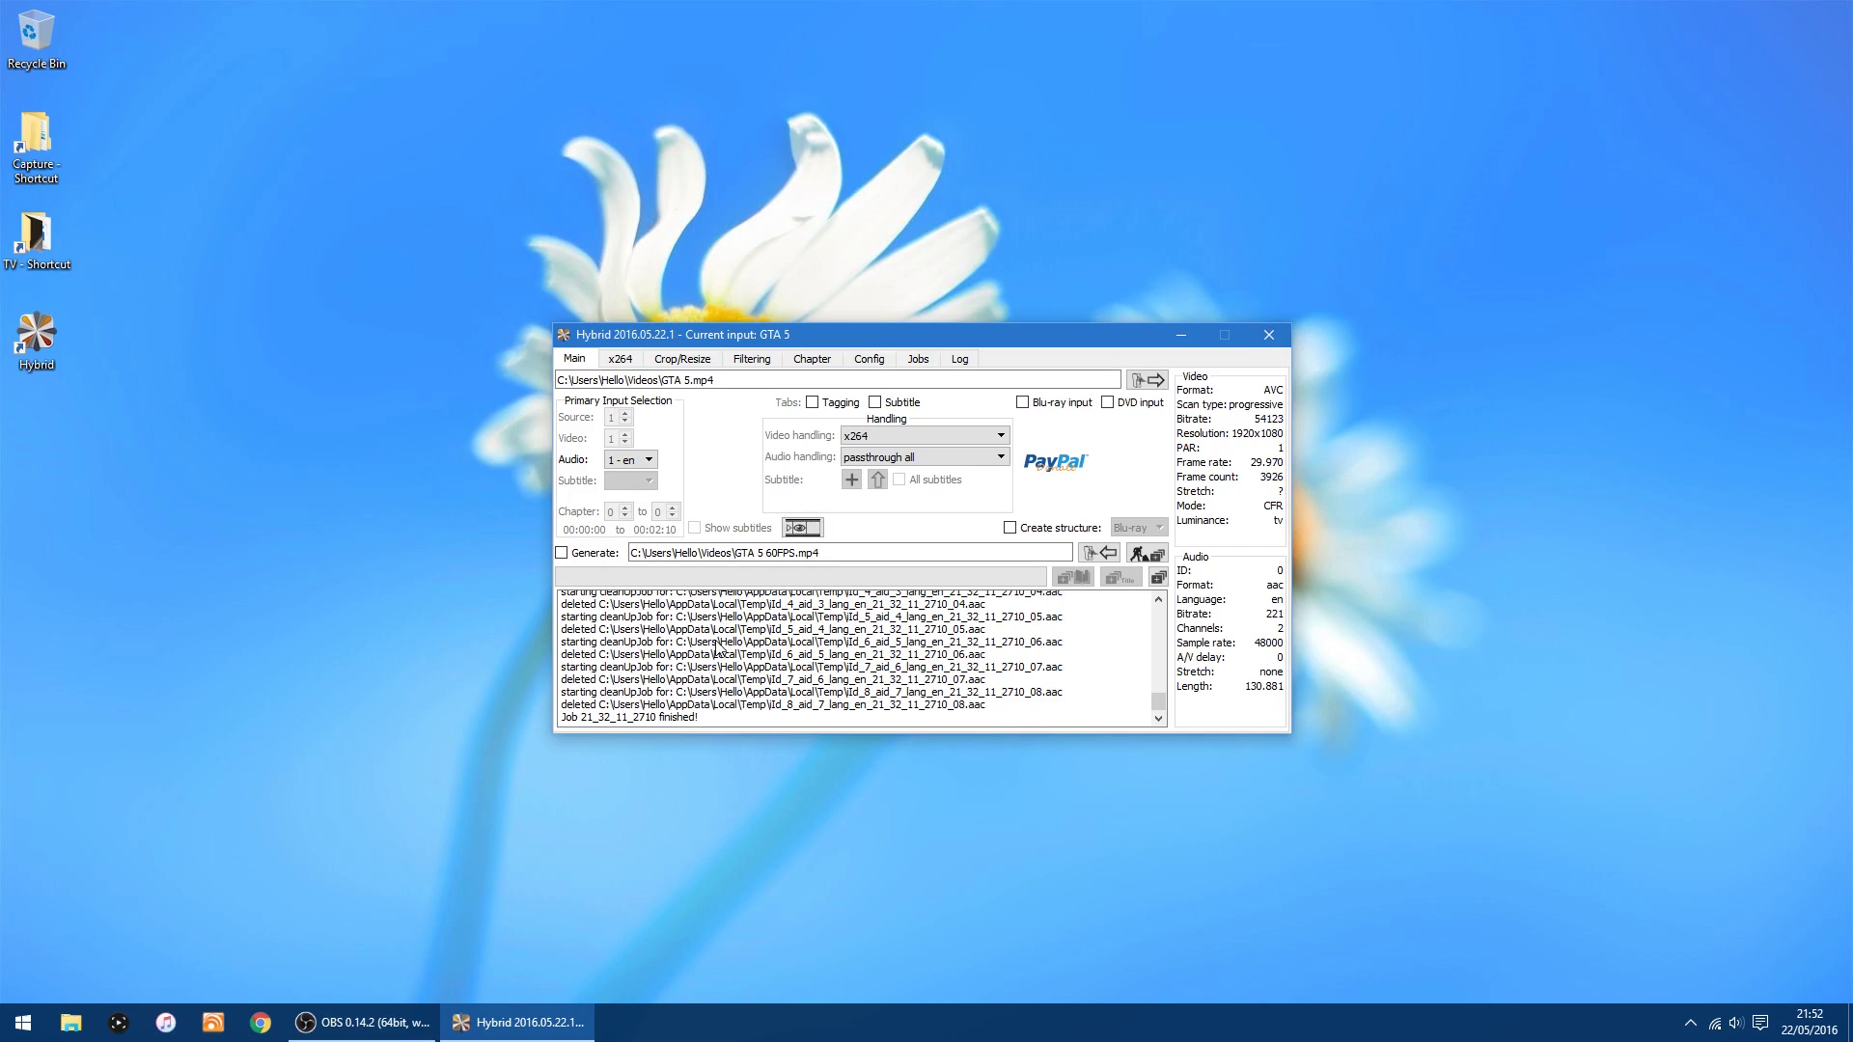
# Close Hybrid, confirming the exit, and open the Videos folder in File Explorer.
pyautogui.click(1282, 329)
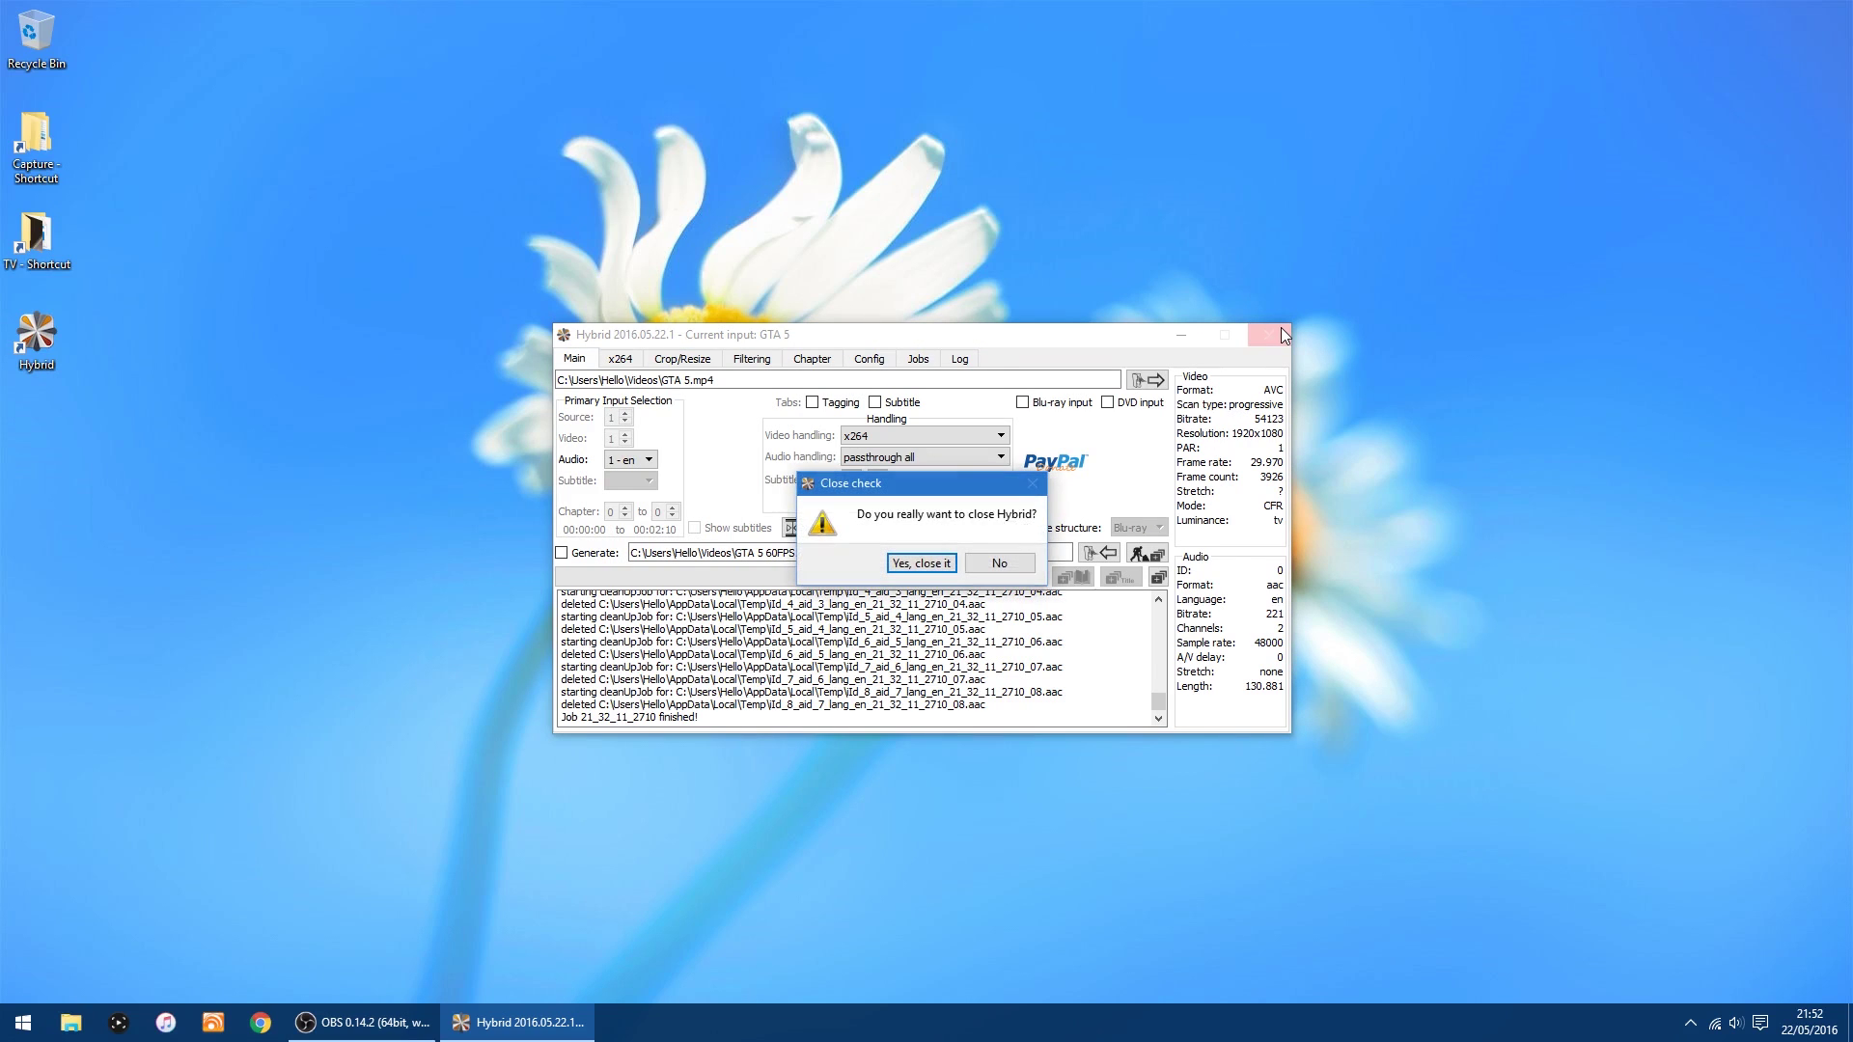
pyautogui.click(928, 564)
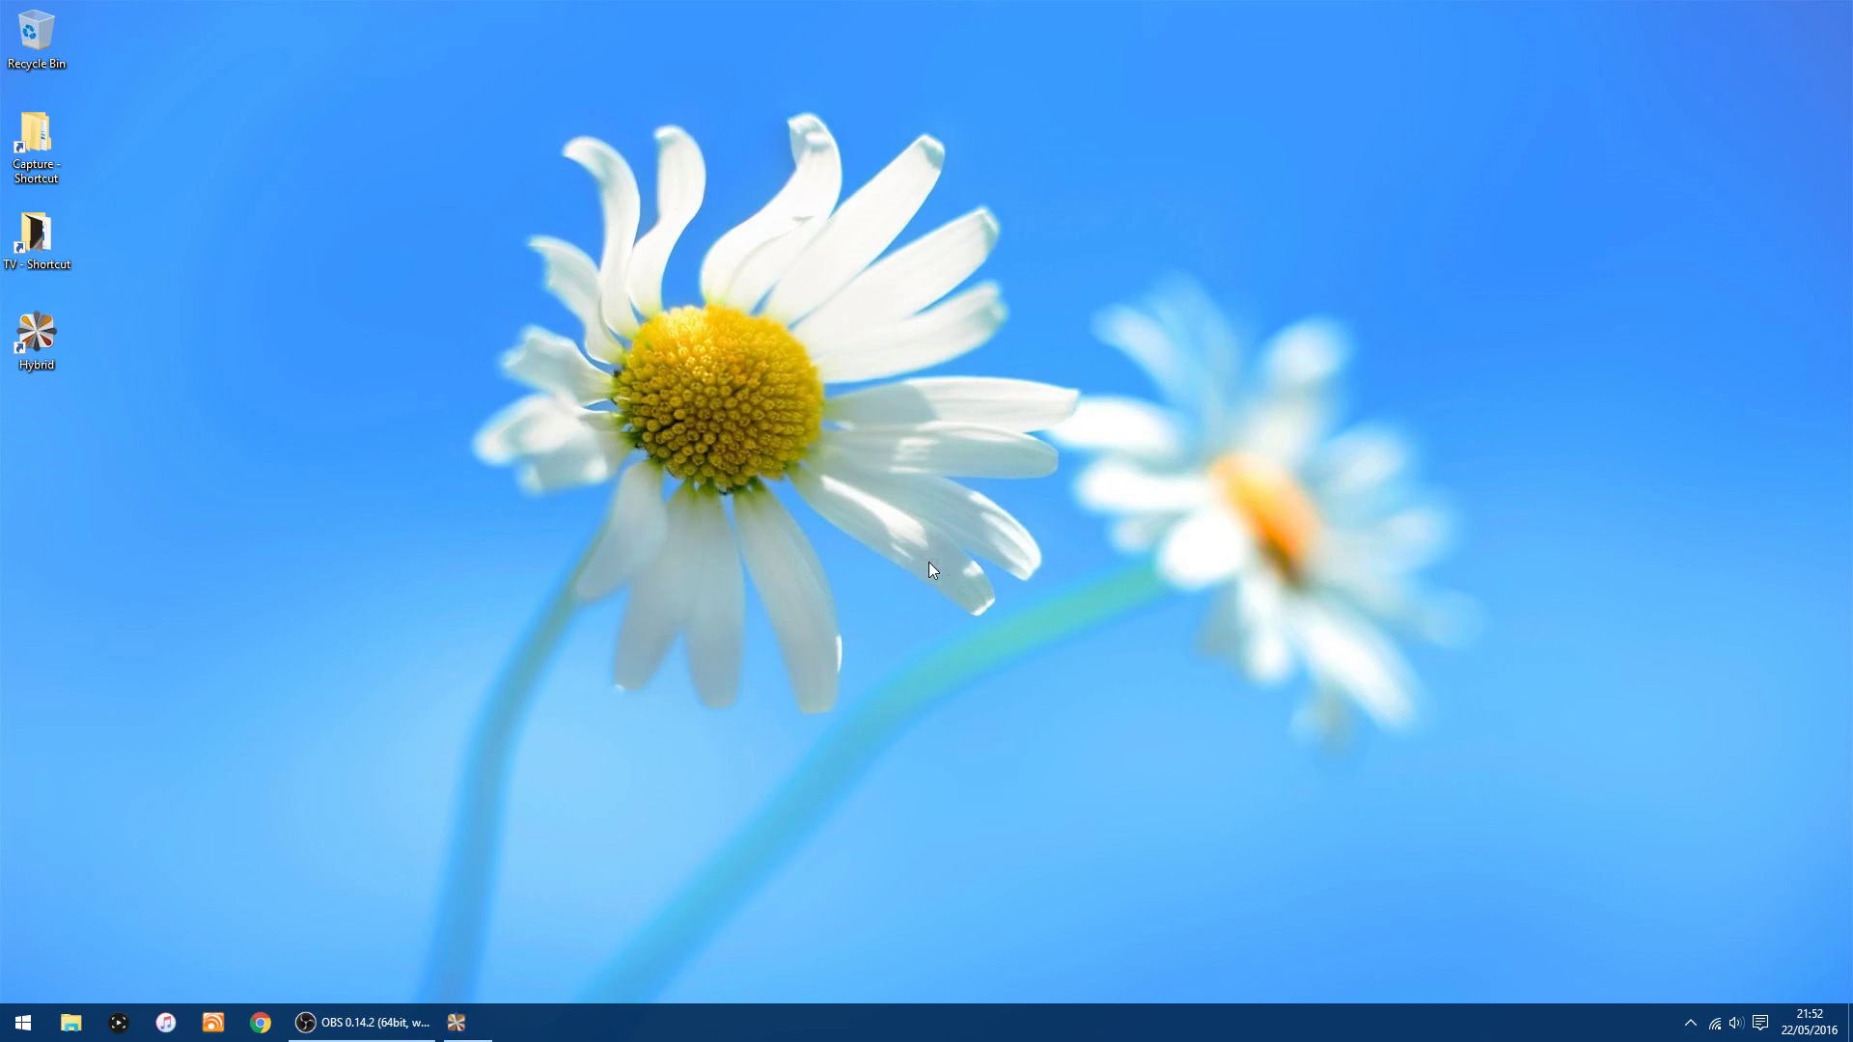
pyautogui.click(56, 1019)
pyautogui.click(82, 391)
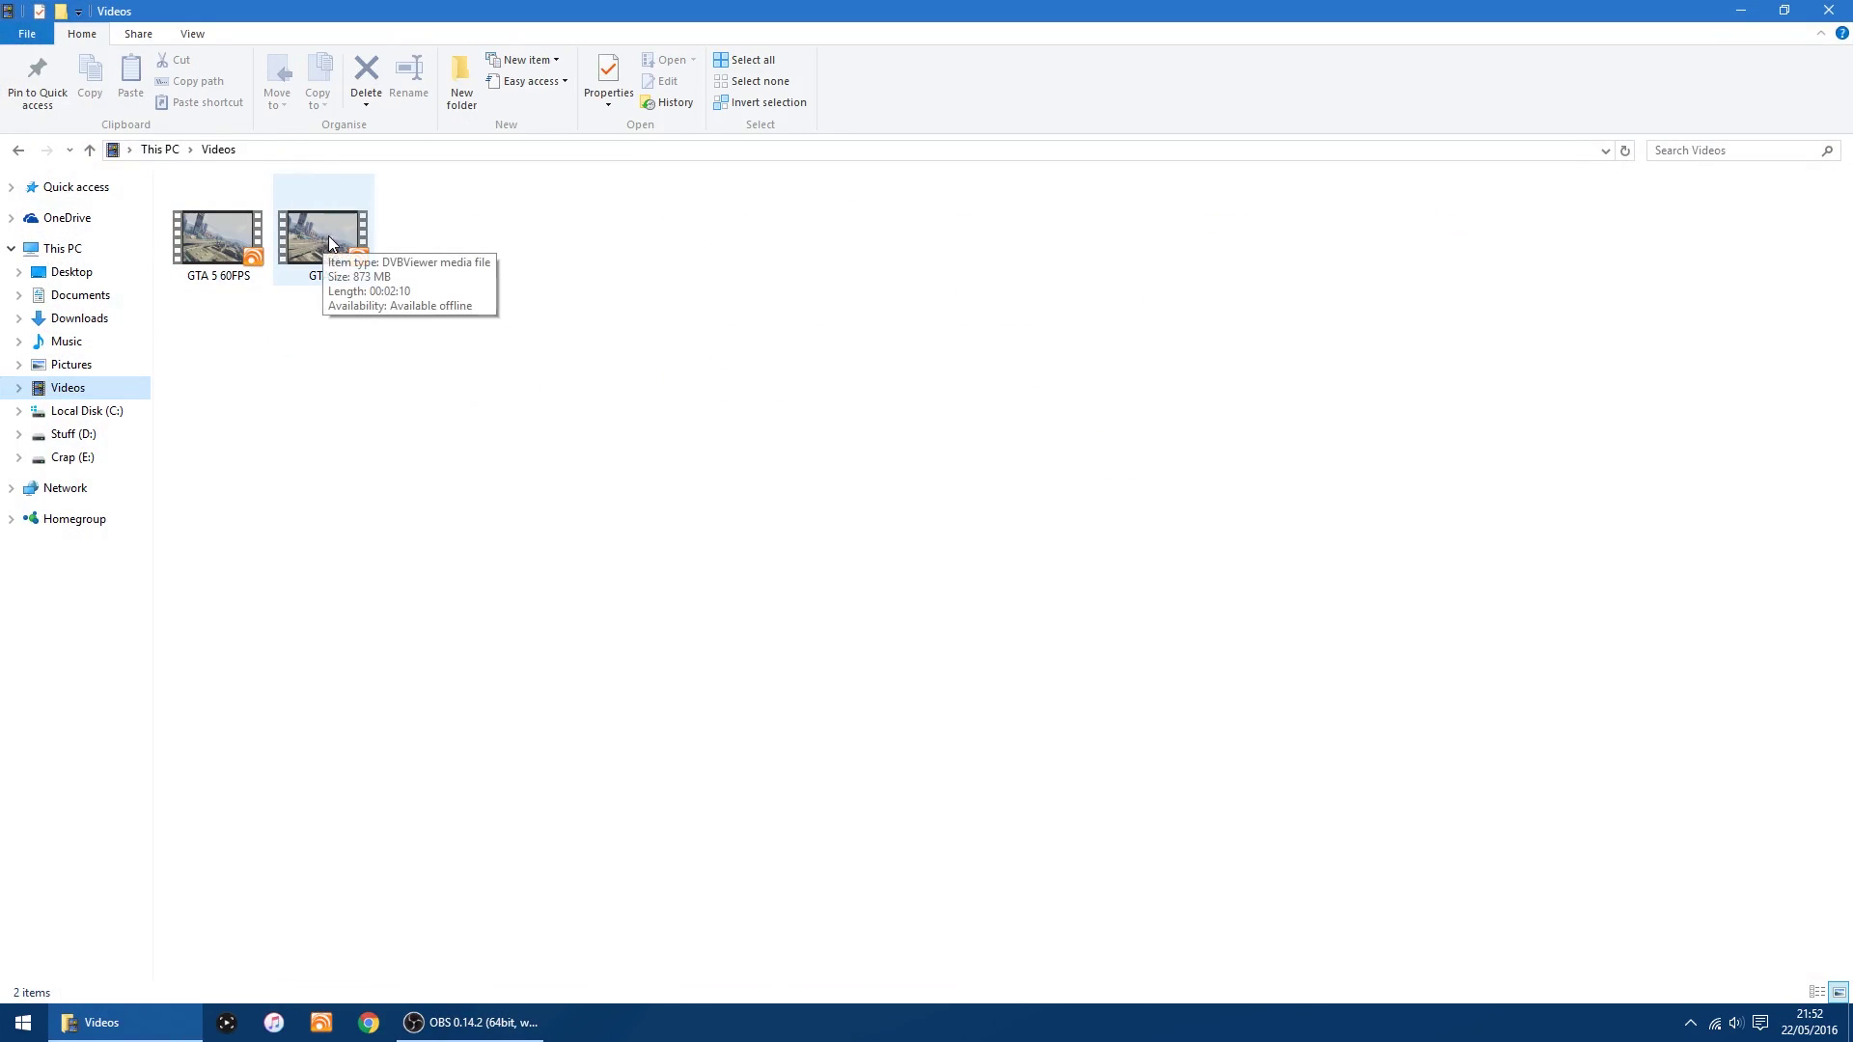
# Check the frame rate in the detailed properties of the GTA 5 60FPS video, and close the properties.
pyautogui.click(209, 240)
pyautogui.rightClick(210, 233)
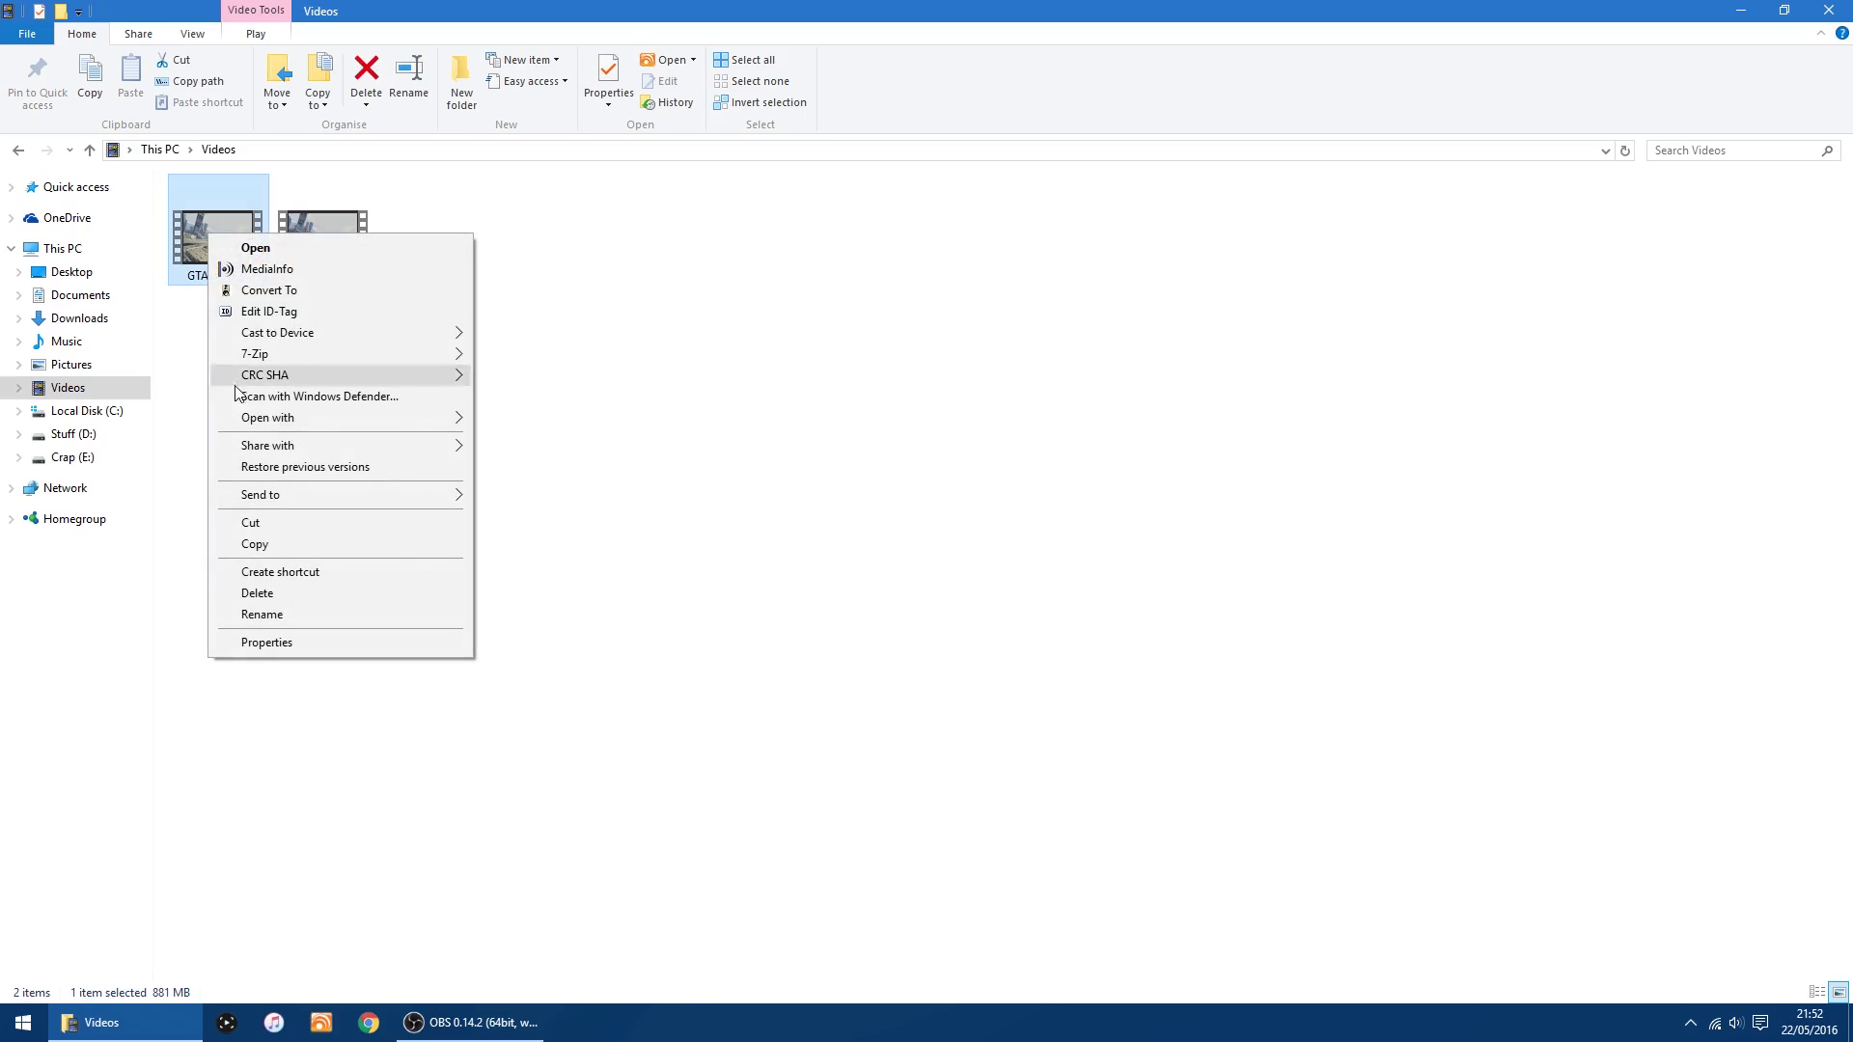
pyautogui.click(267, 641)
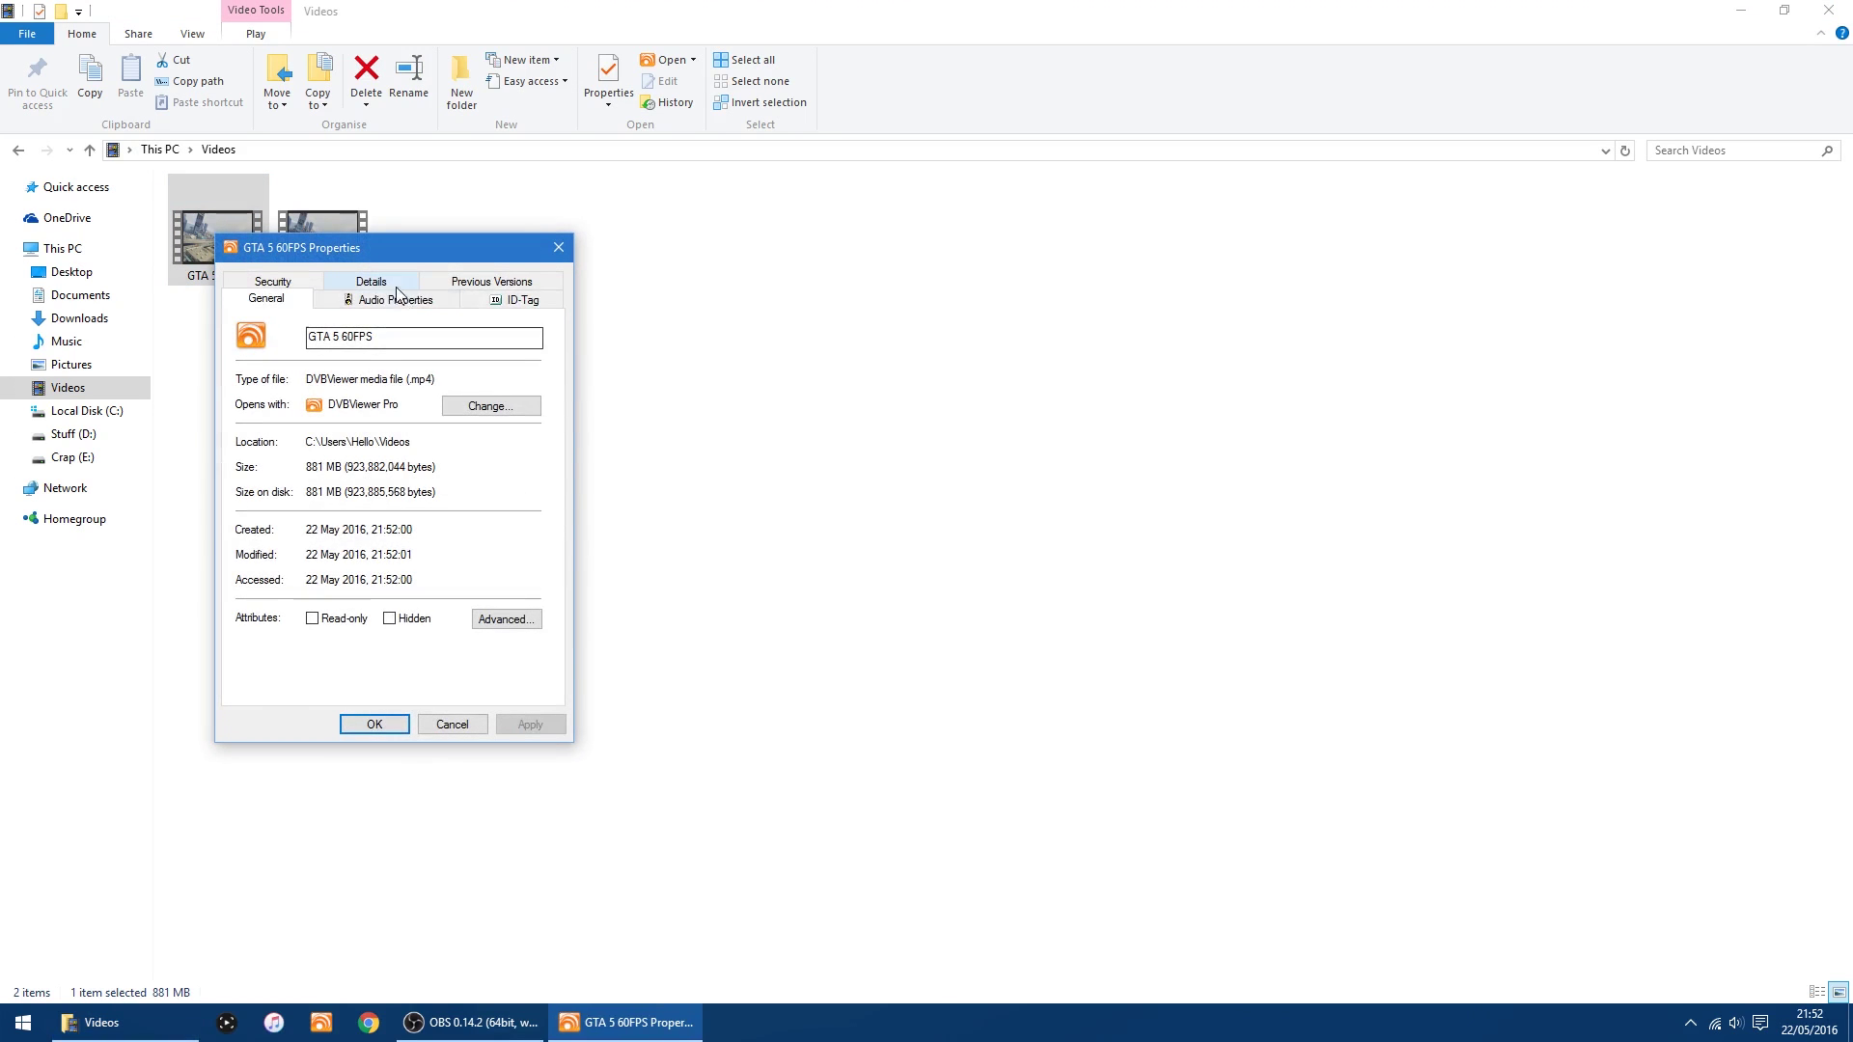
pyautogui.click(374, 299)
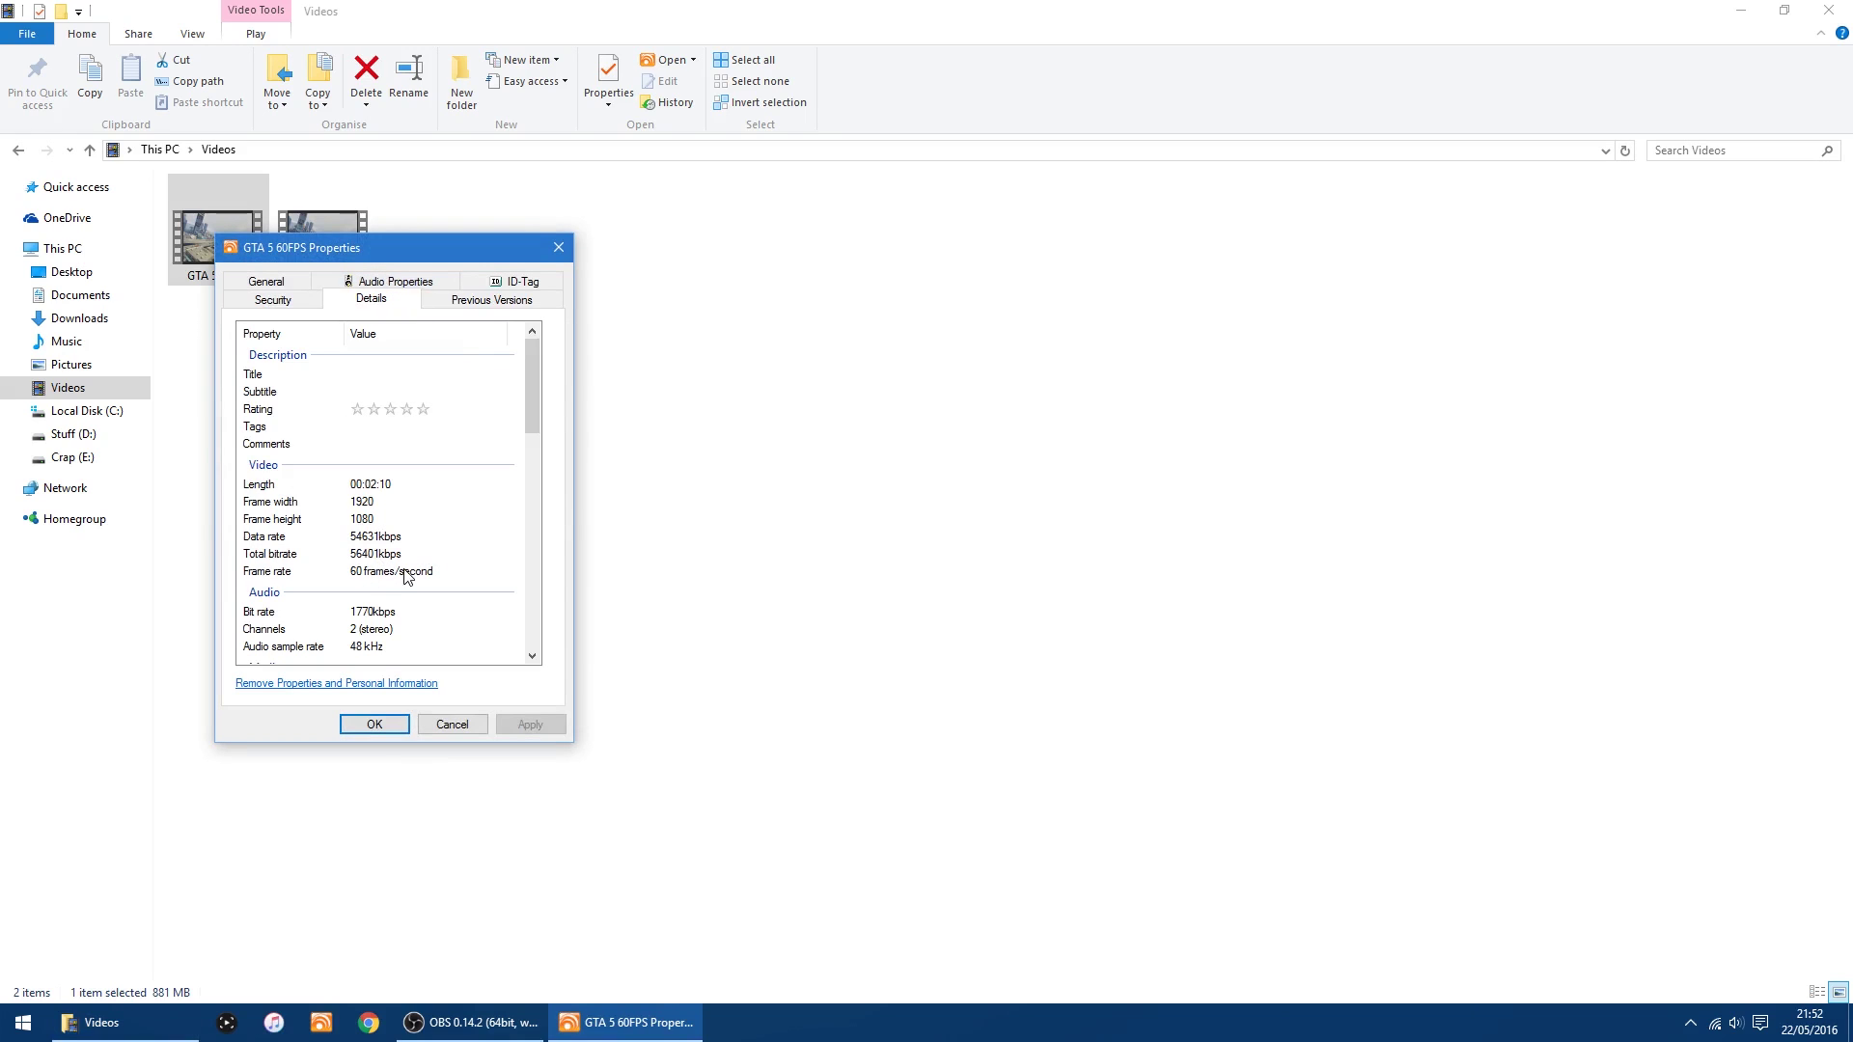
pyautogui.click(452, 724)
pyautogui.click(734, 430)
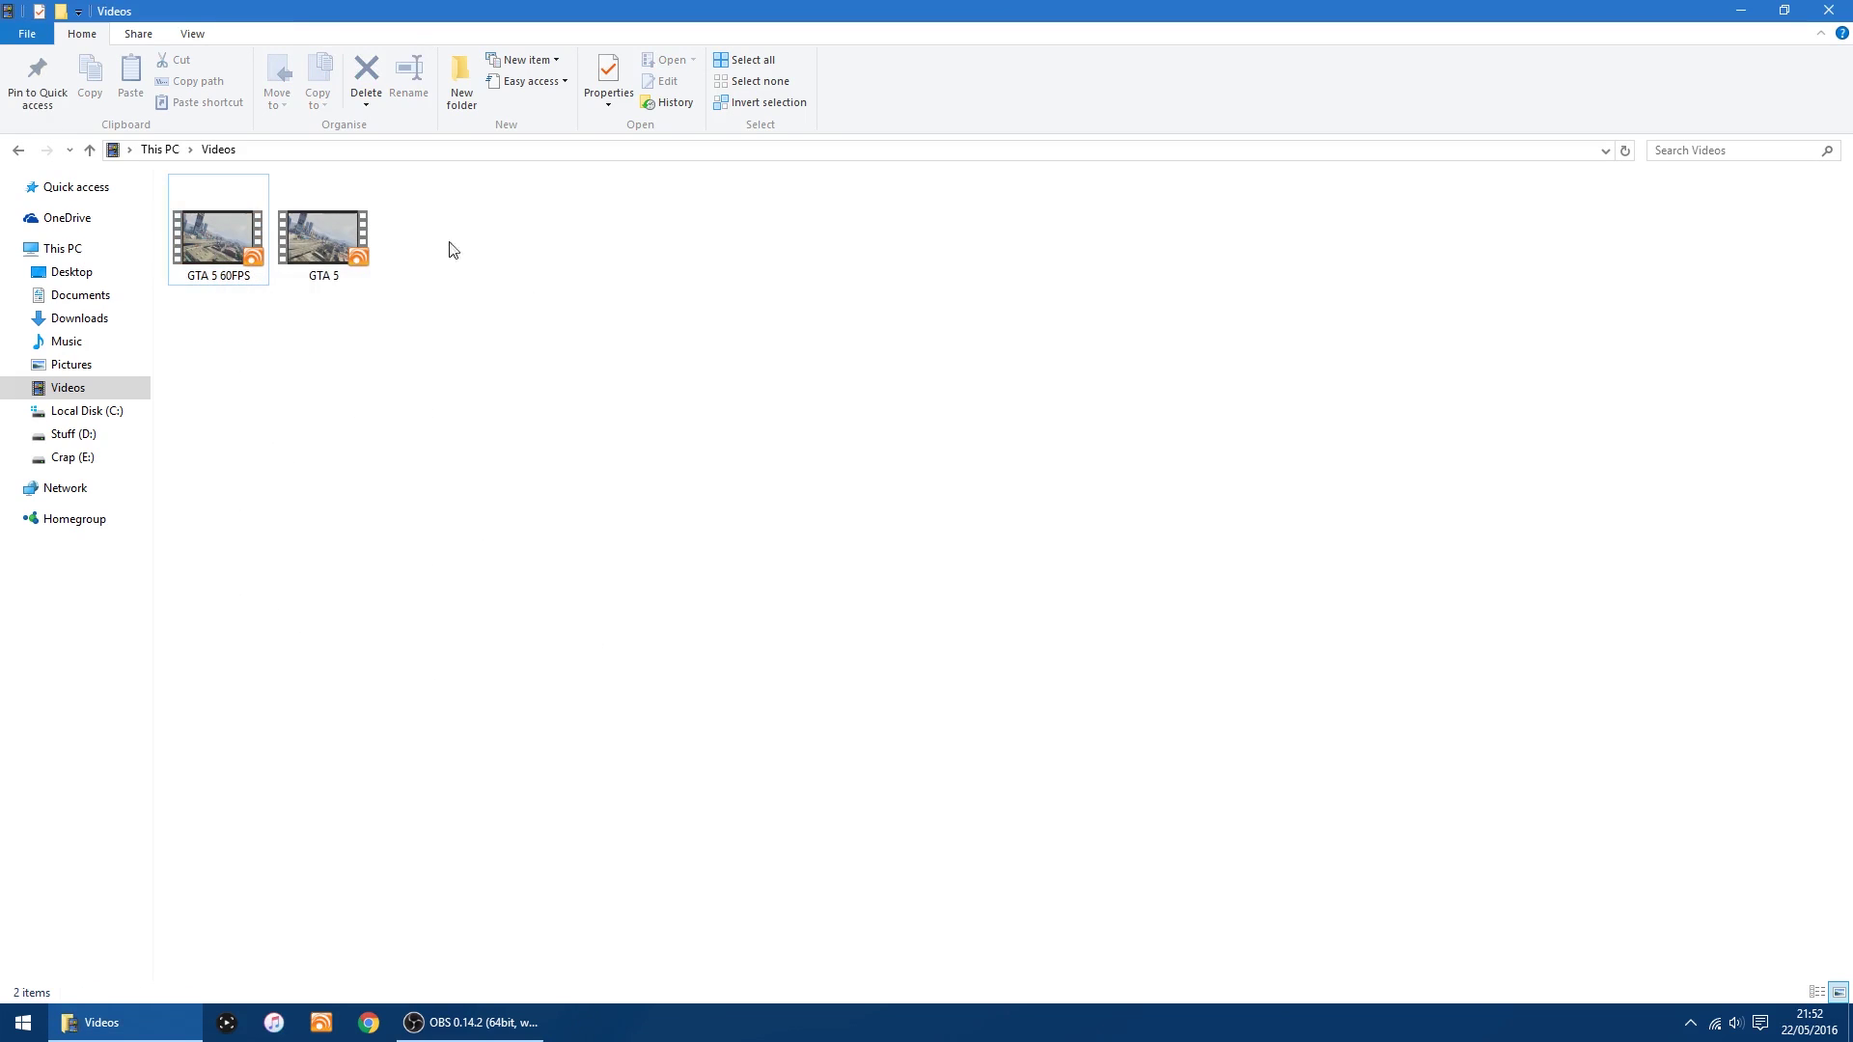
# Play the GTA 5 60FPS video in DVBViewer at full screen.
pyautogui.click(233, 235)
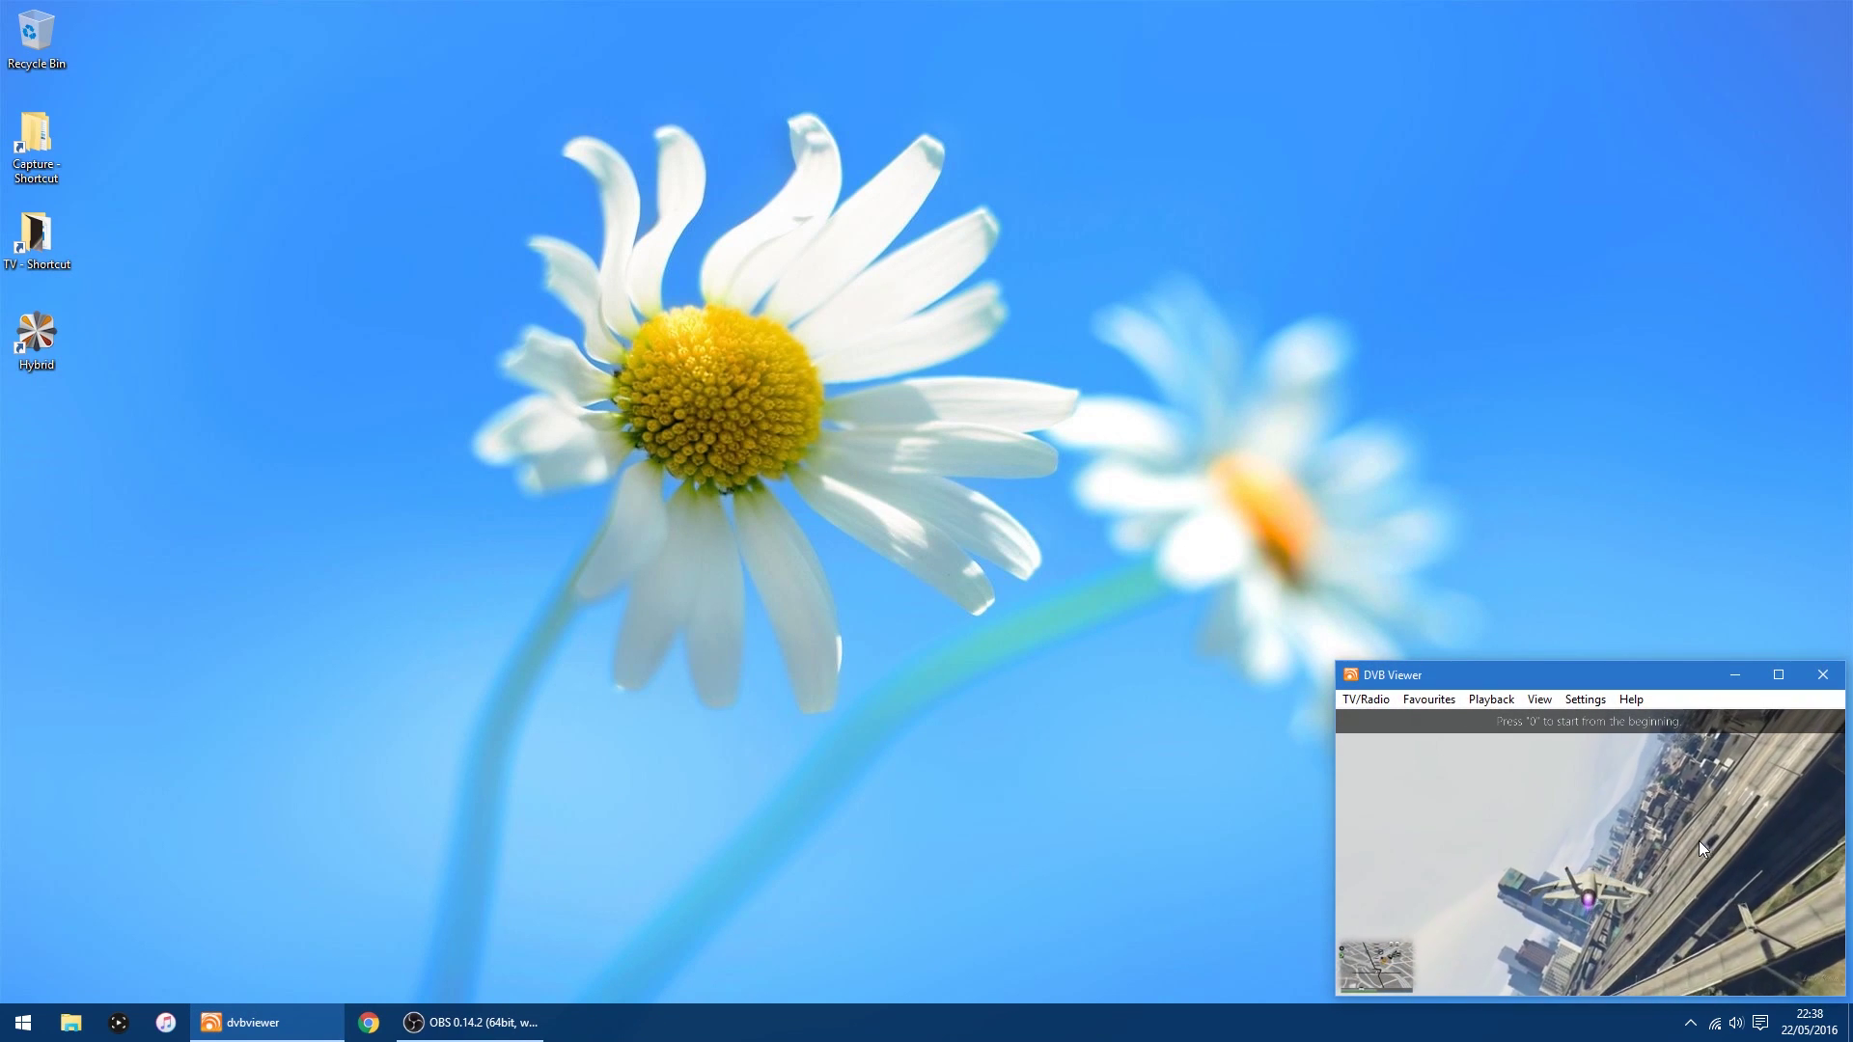
pyautogui.doubleClick(1699, 842)
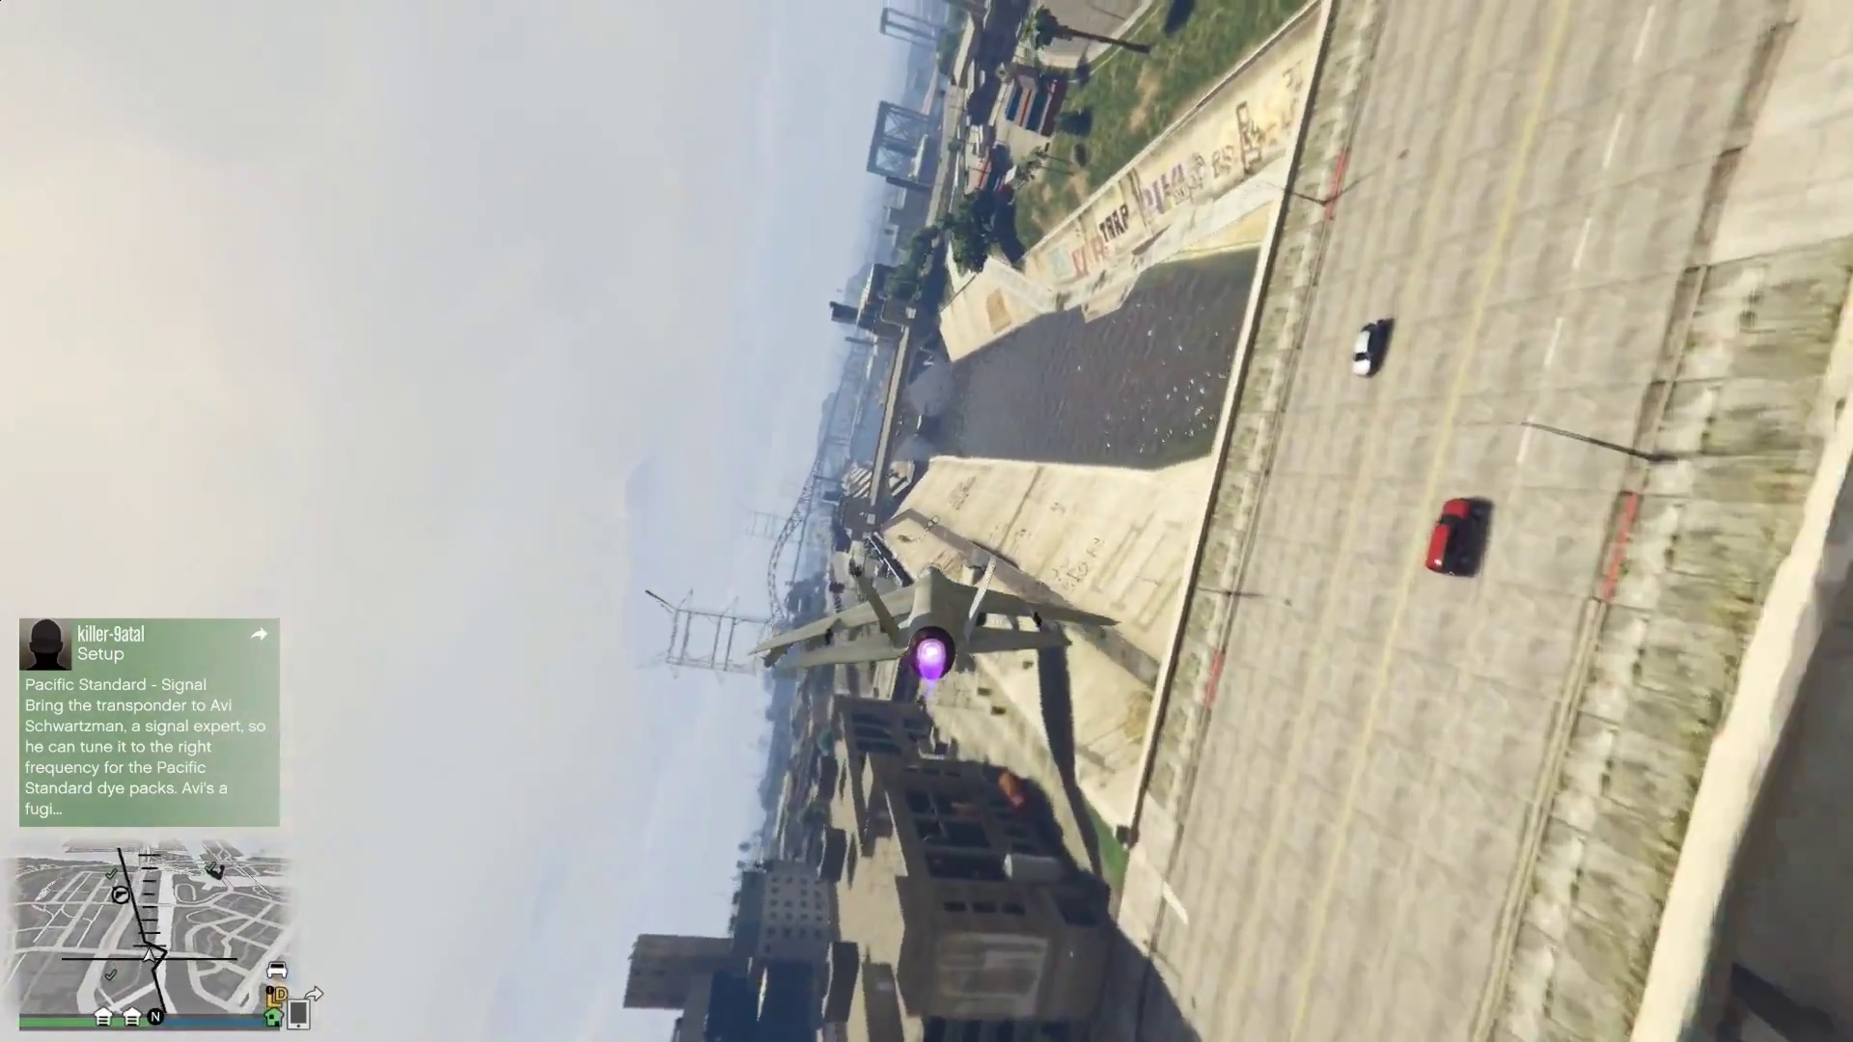
pyautogui.press('a')
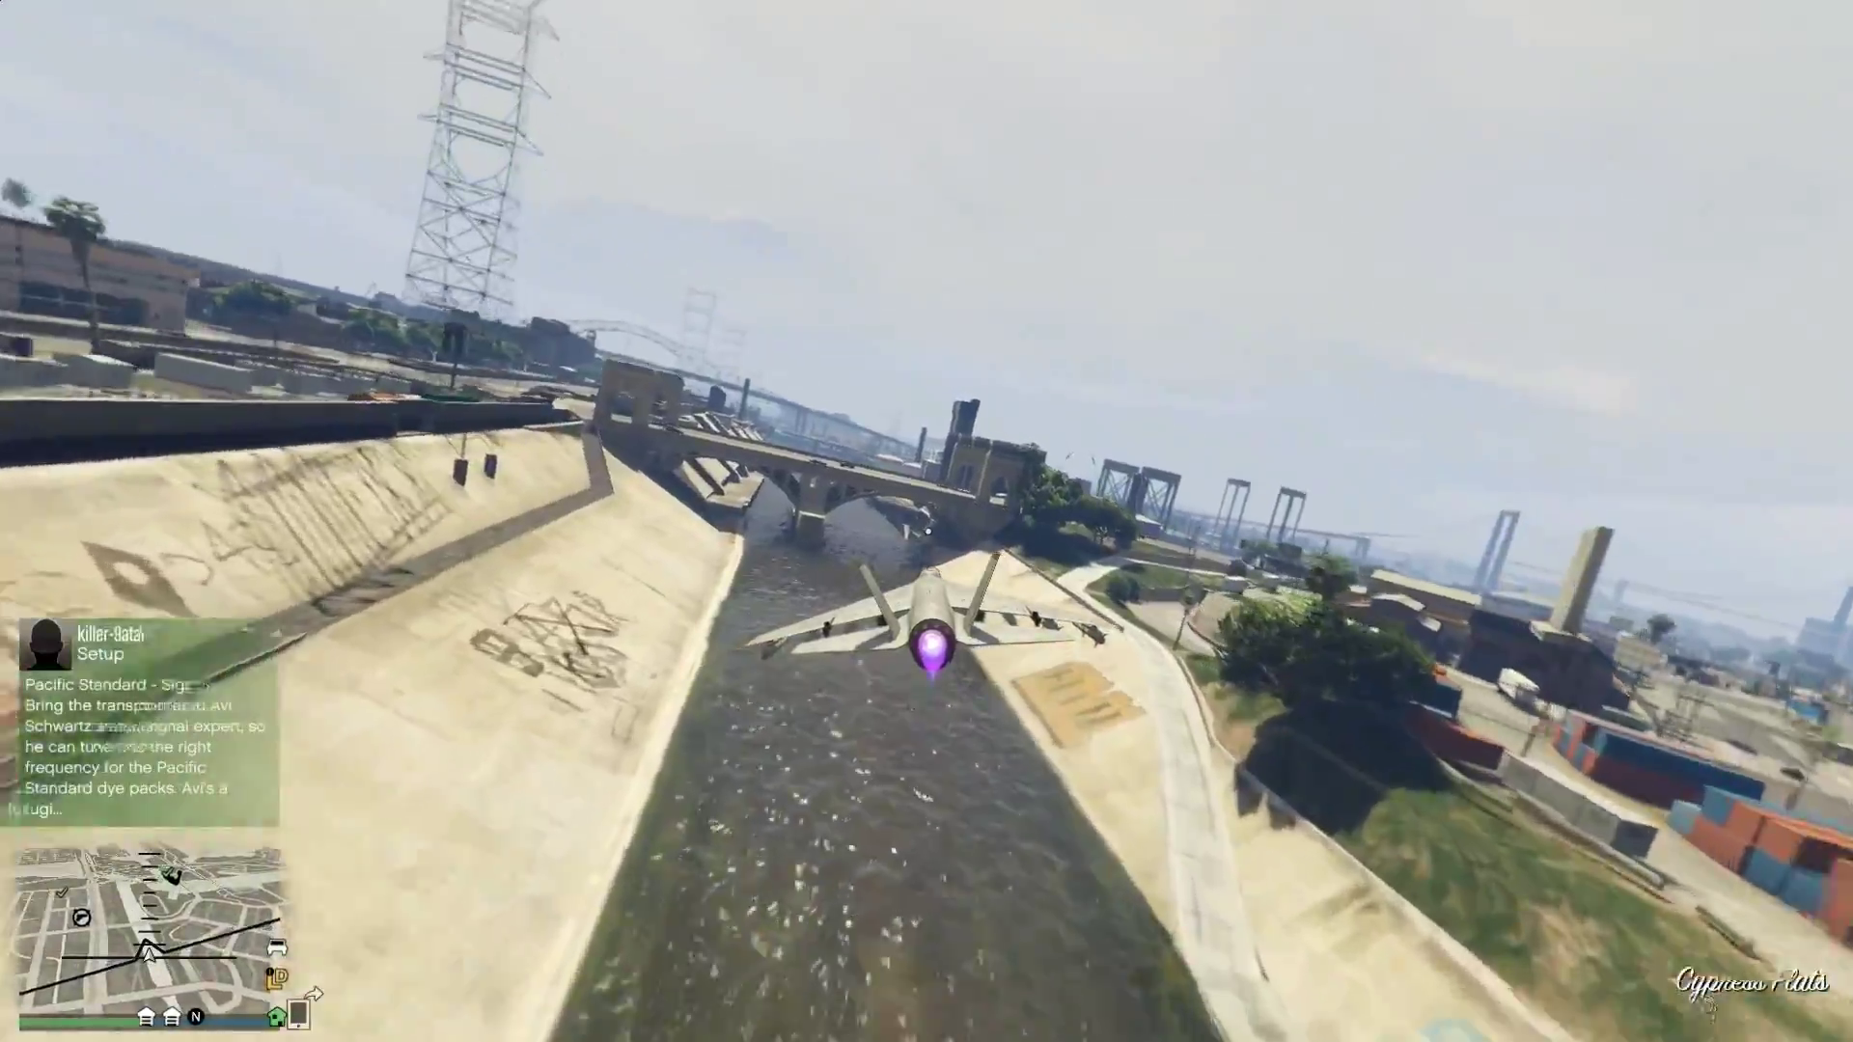
pyautogui.press('d')
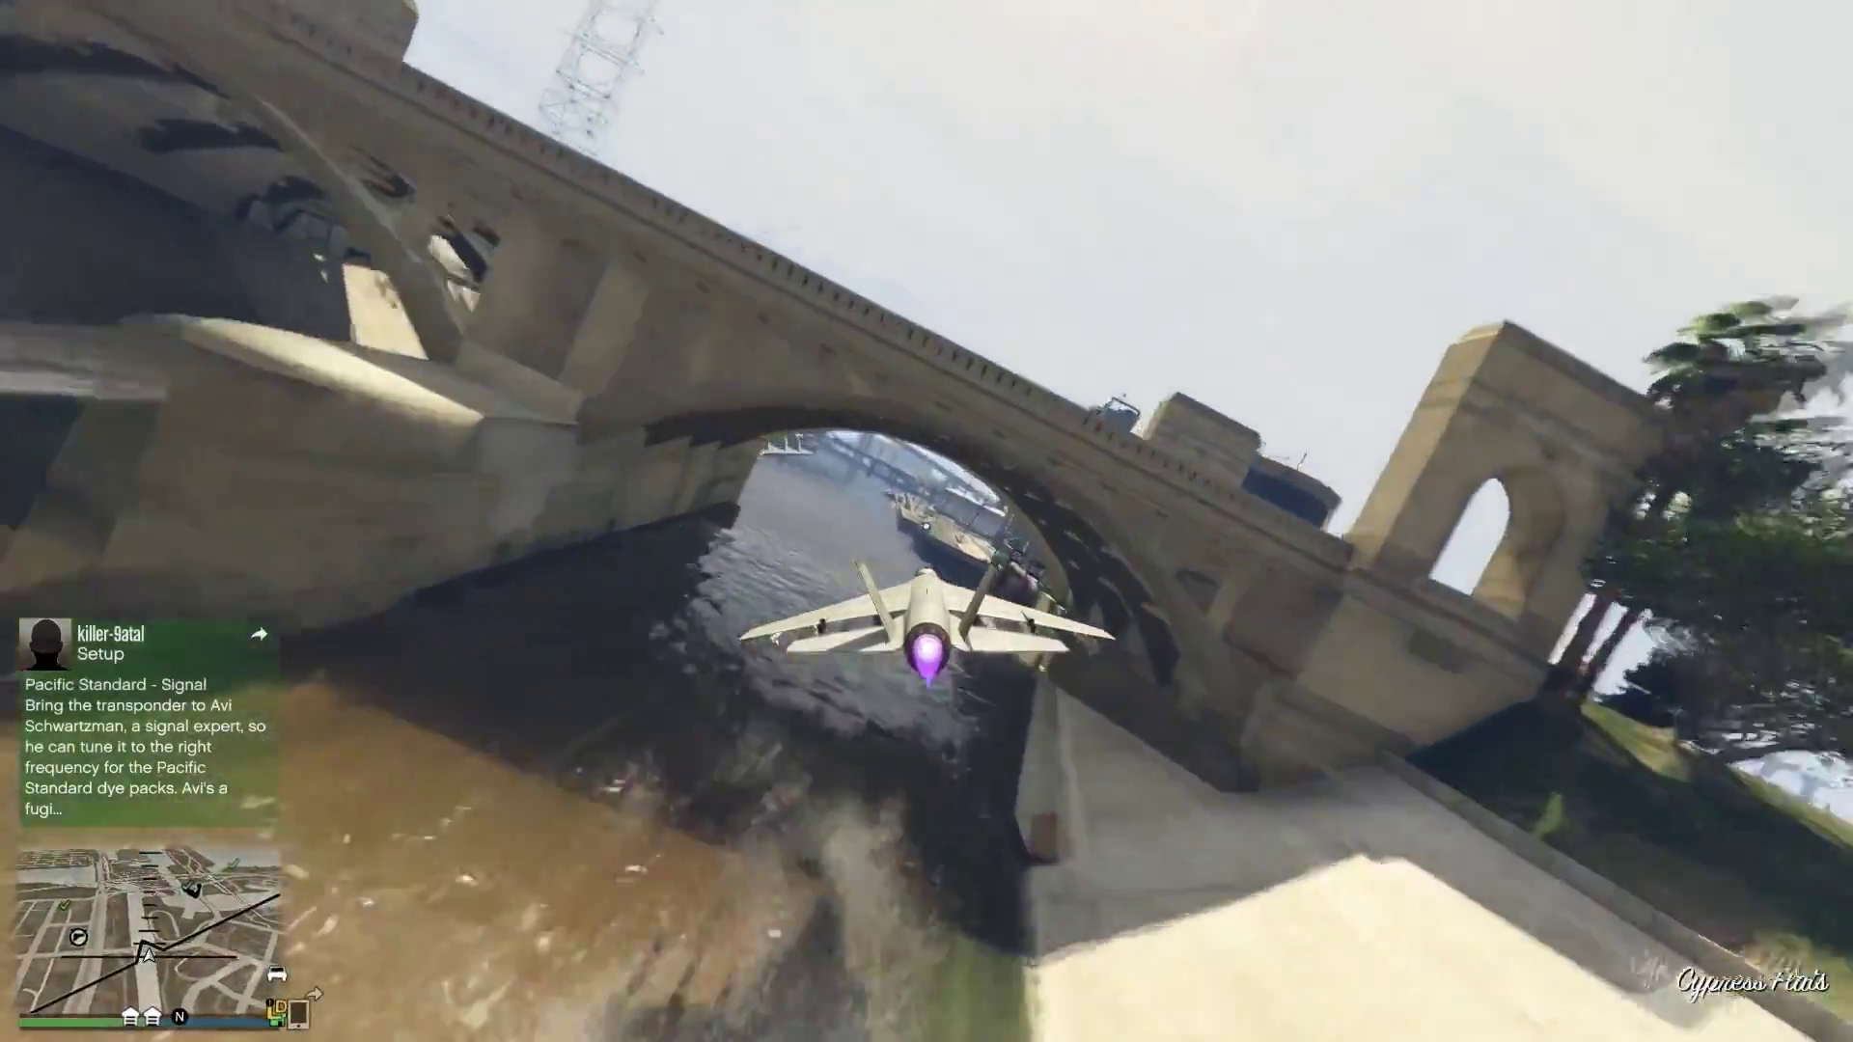
pyautogui.press('a')
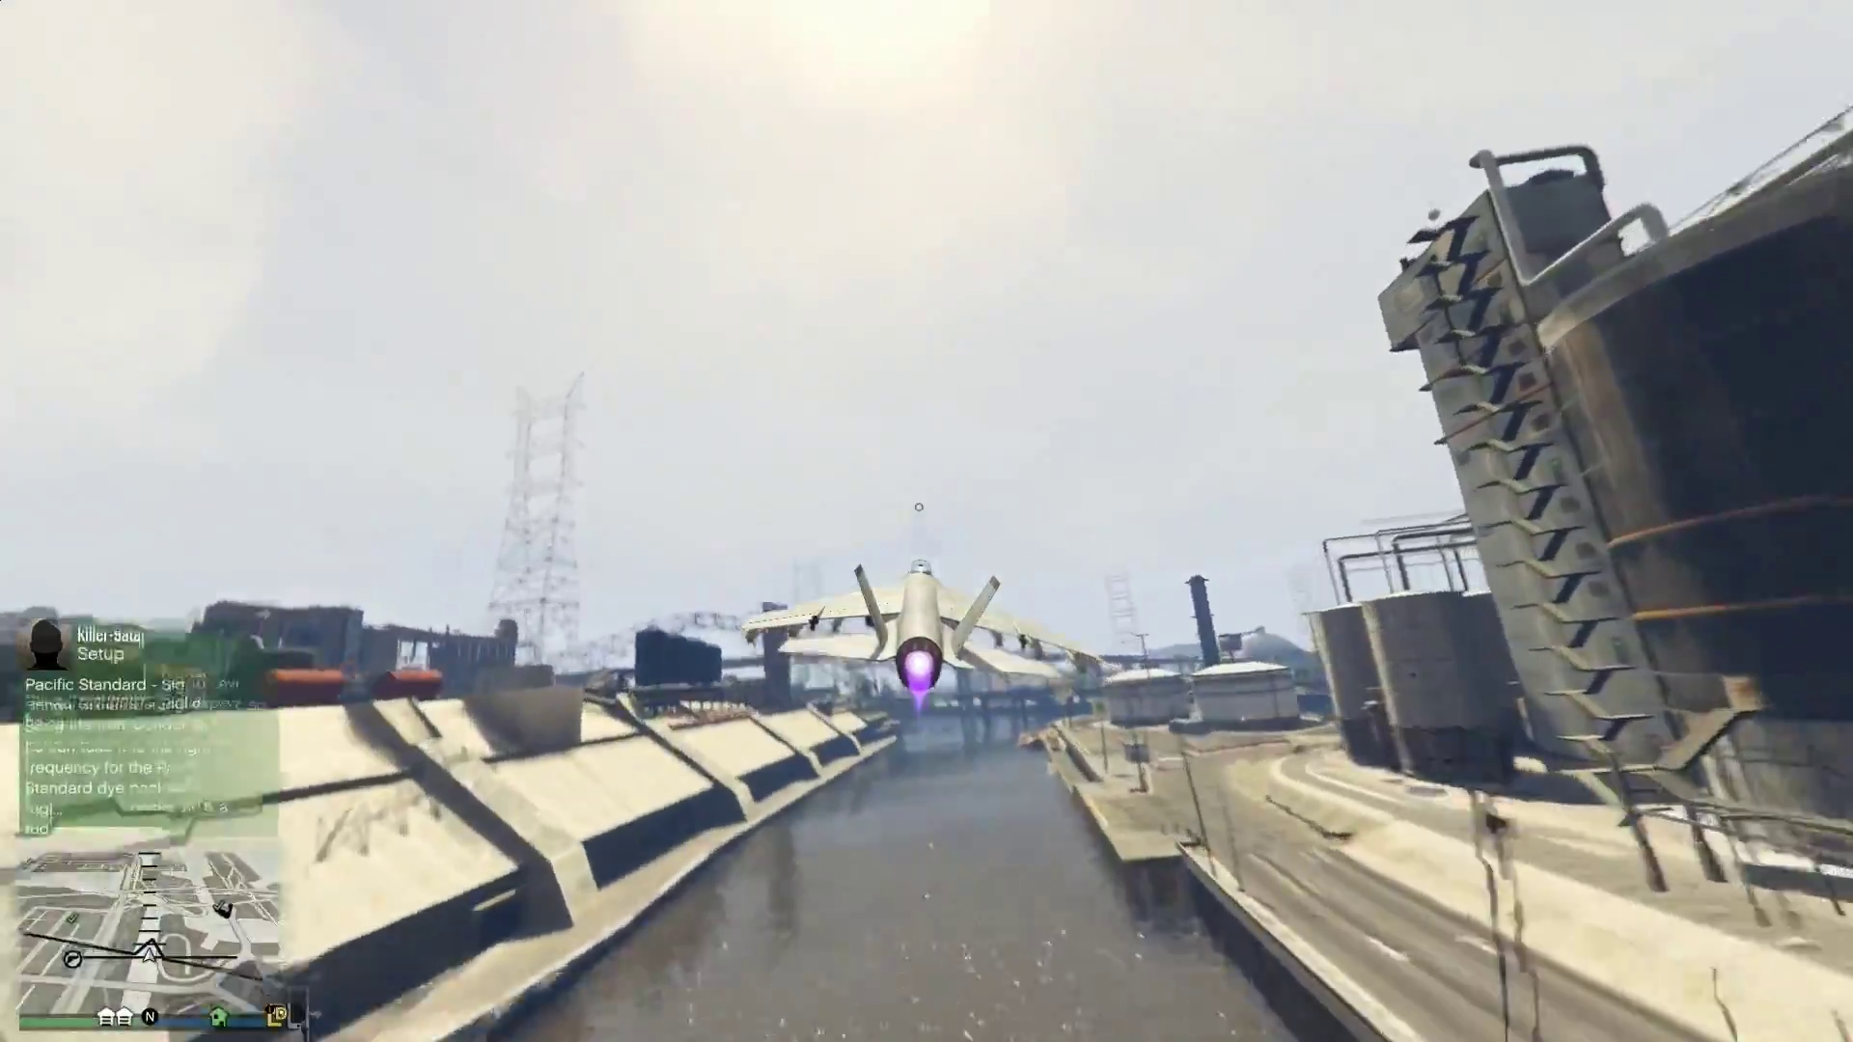
pyautogui.press('d')
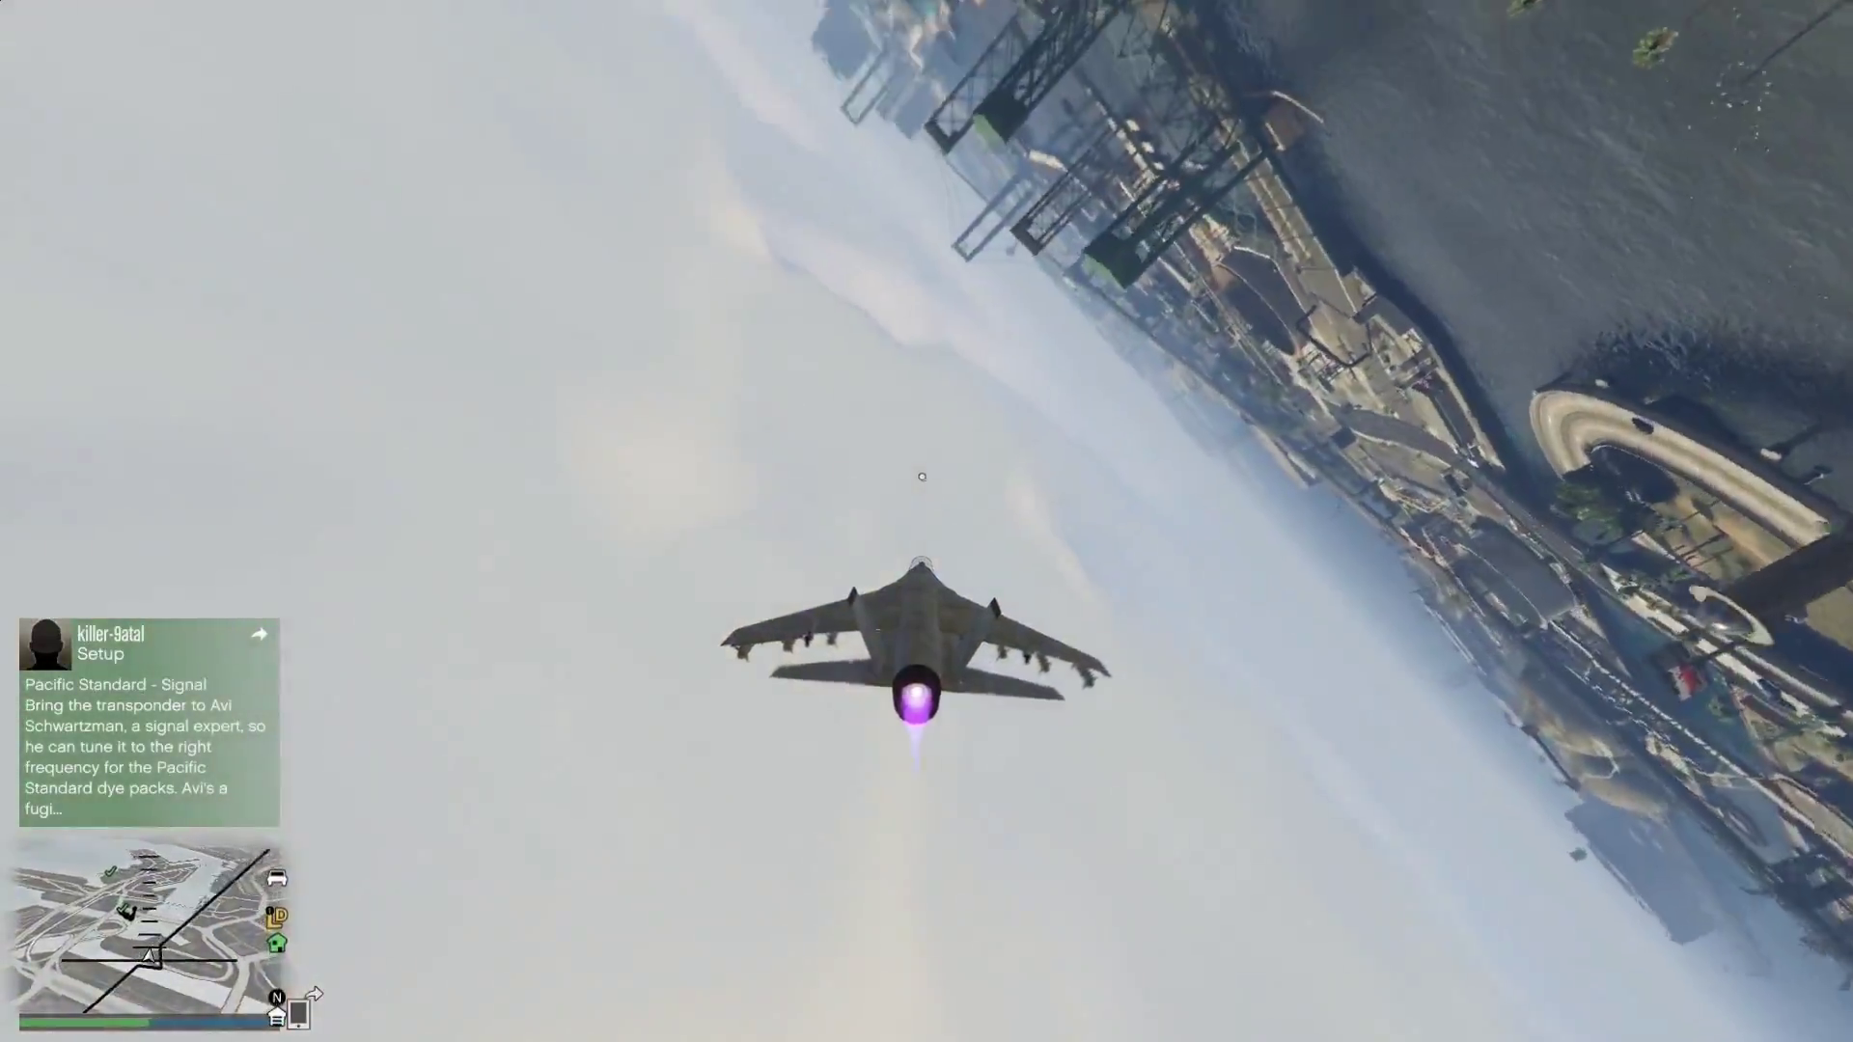
pyautogui.press('d')
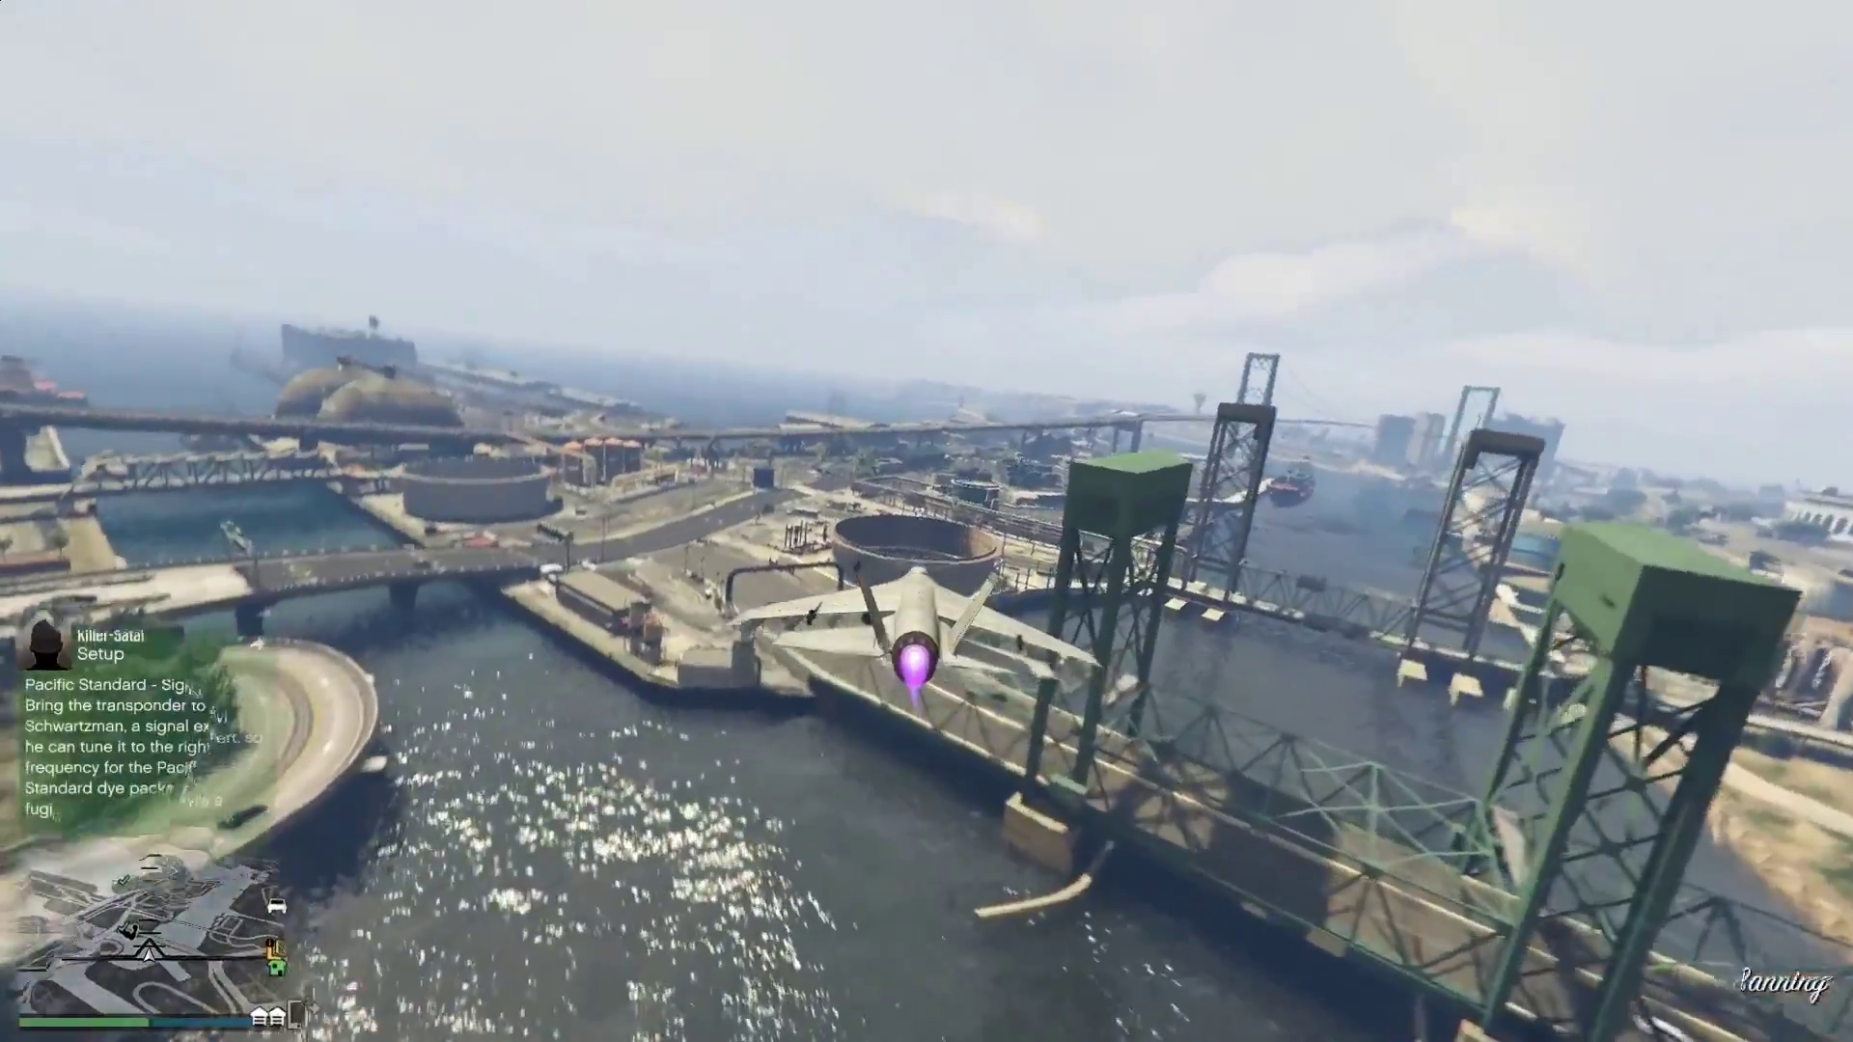
pyautogui.press('d')
pyautogui.press('d')
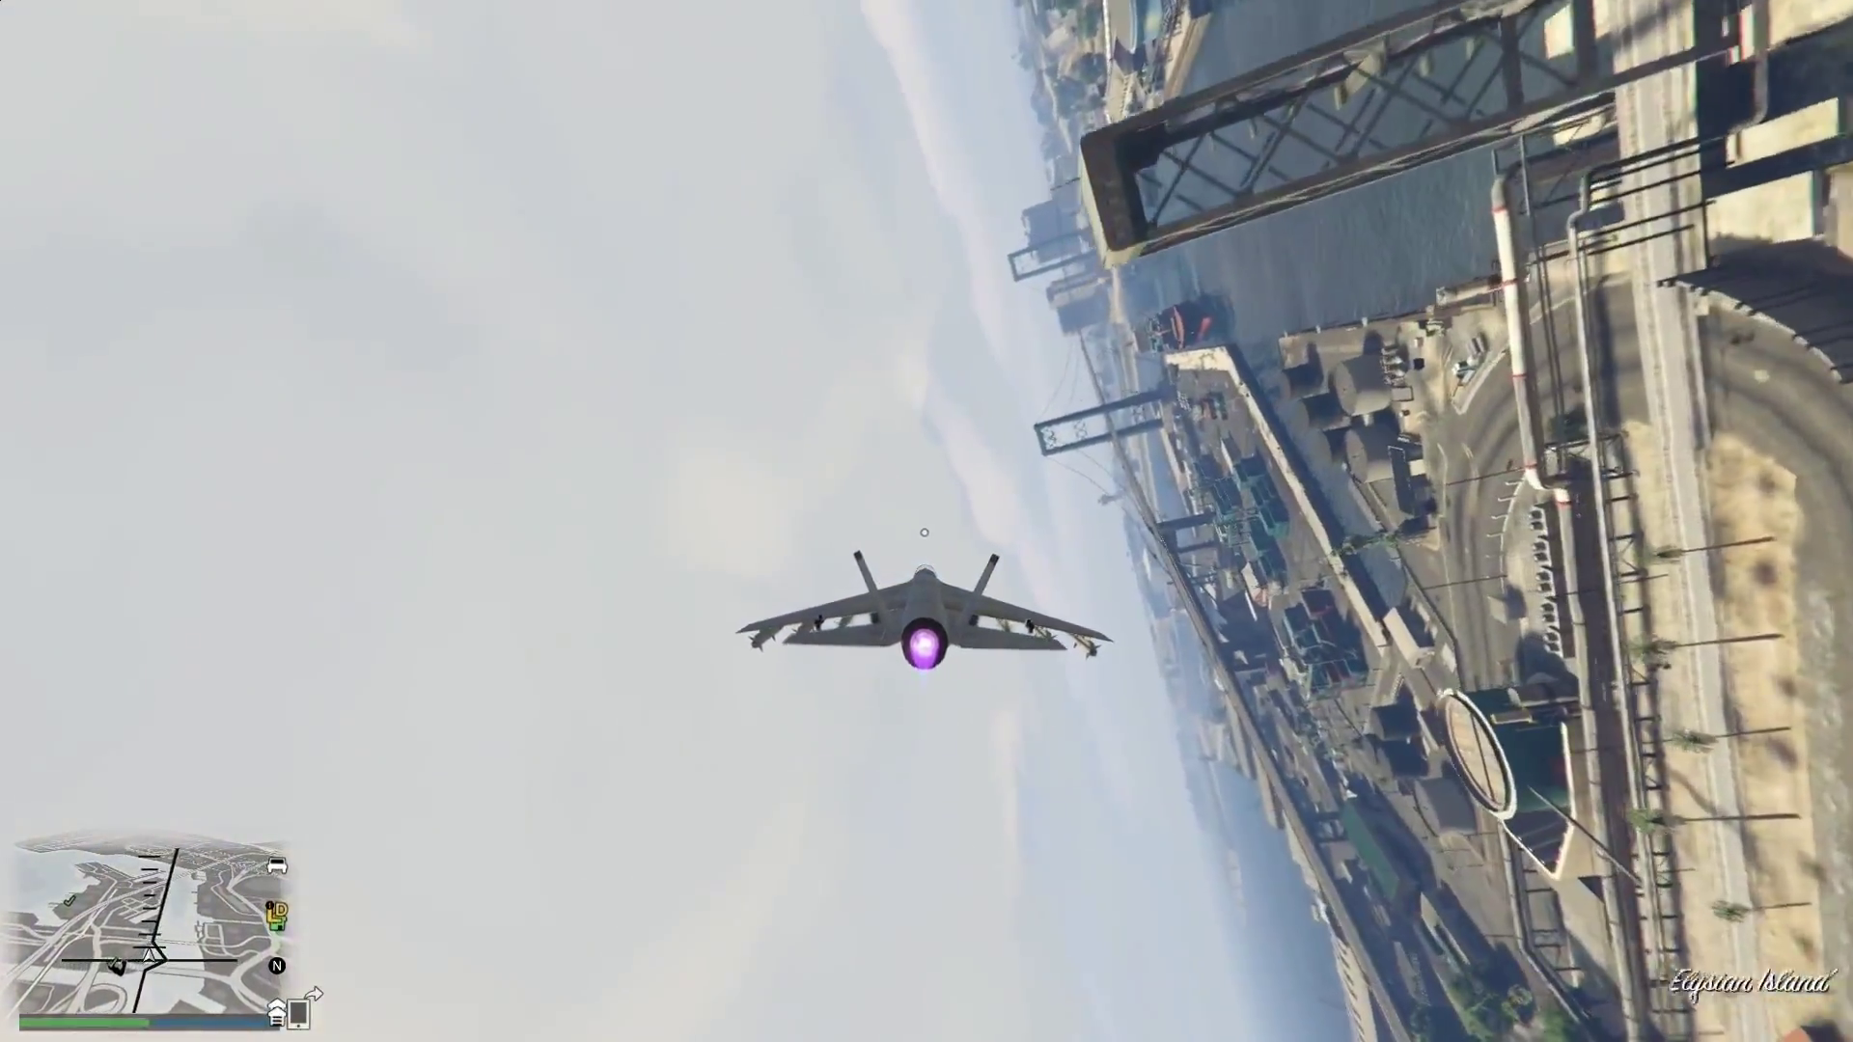
pyautogui.press('a')
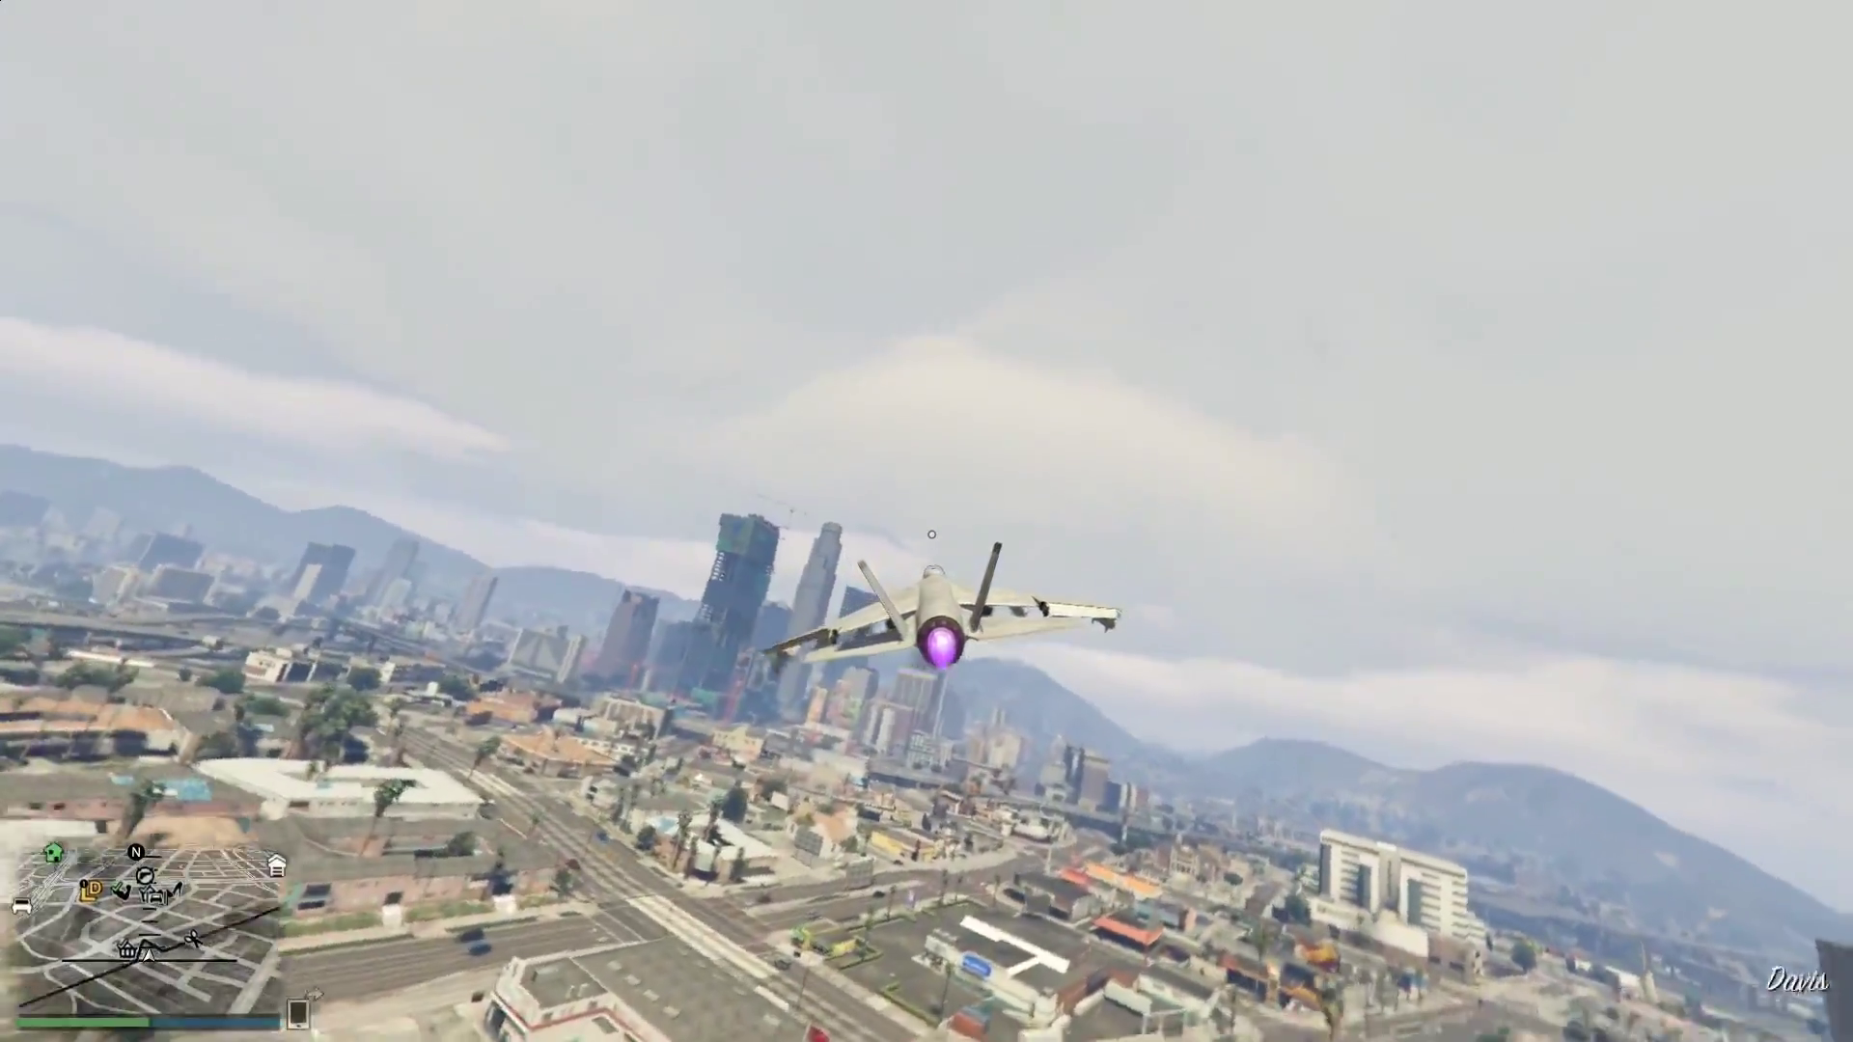
pyautogui.press('a')
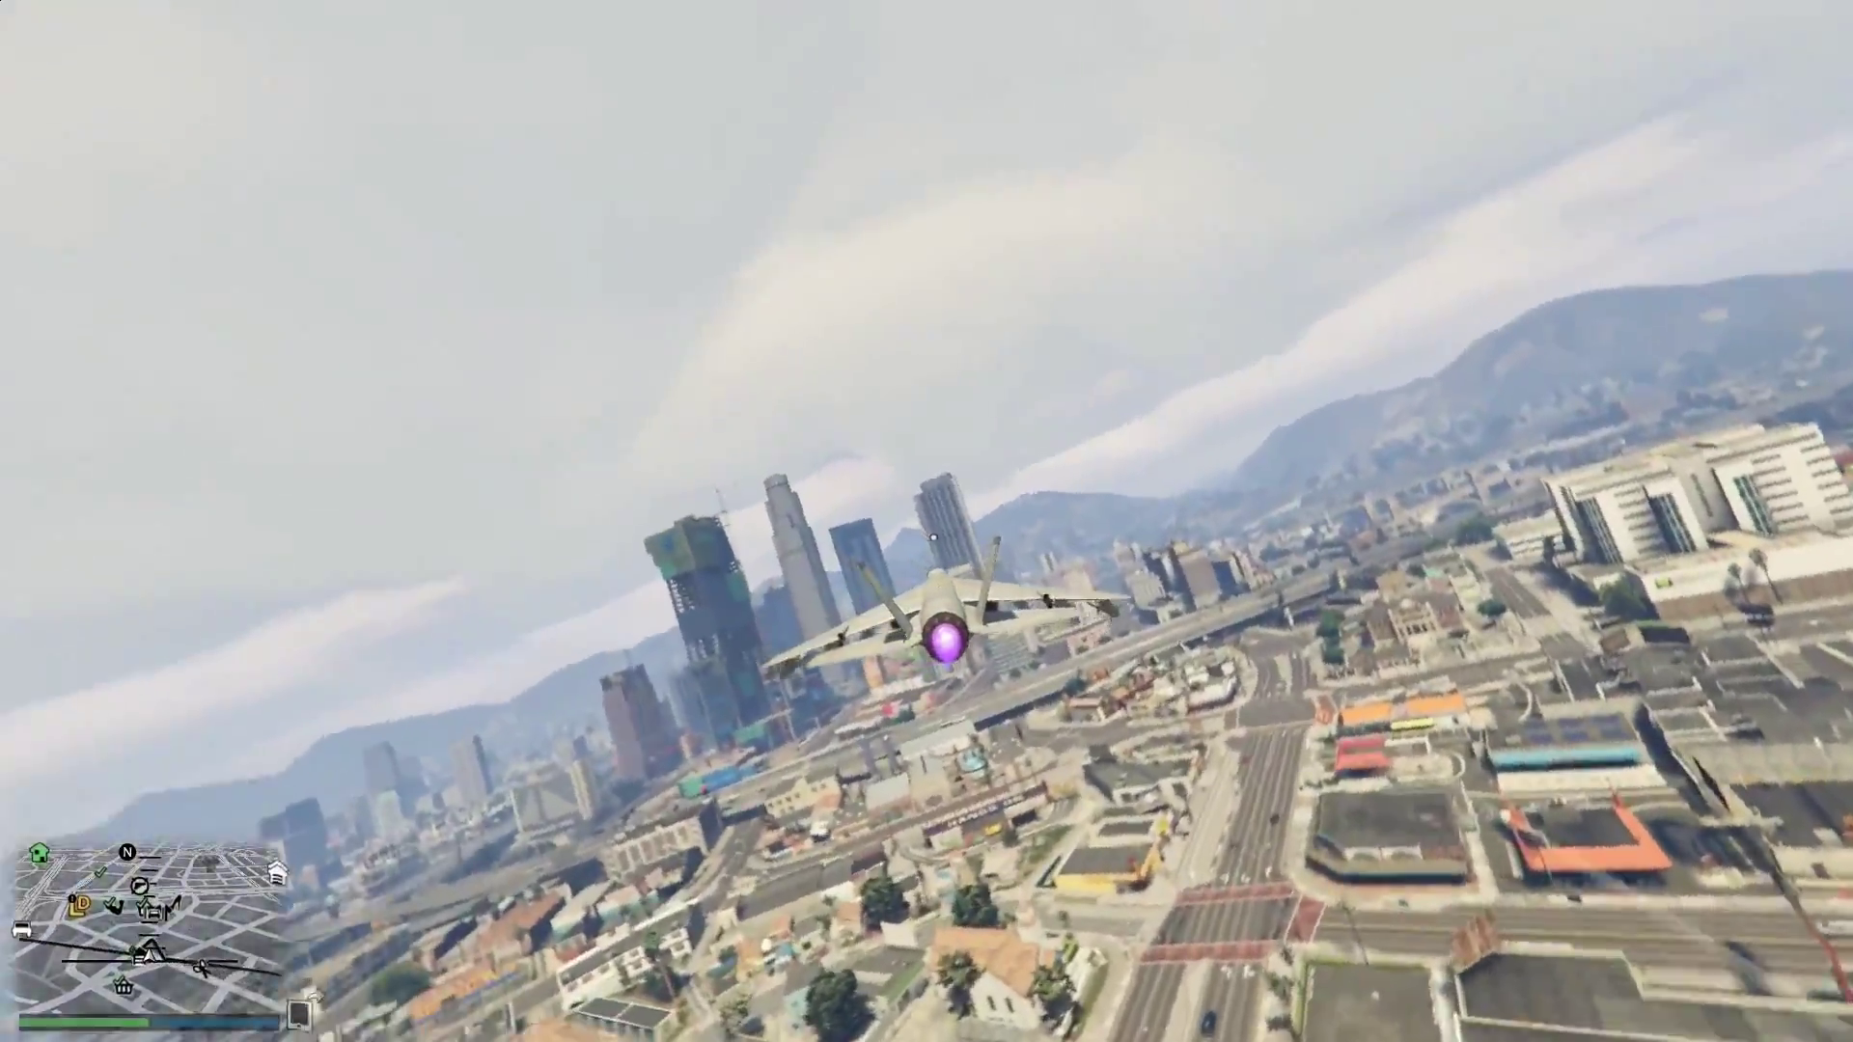
pyautogui.press('a')
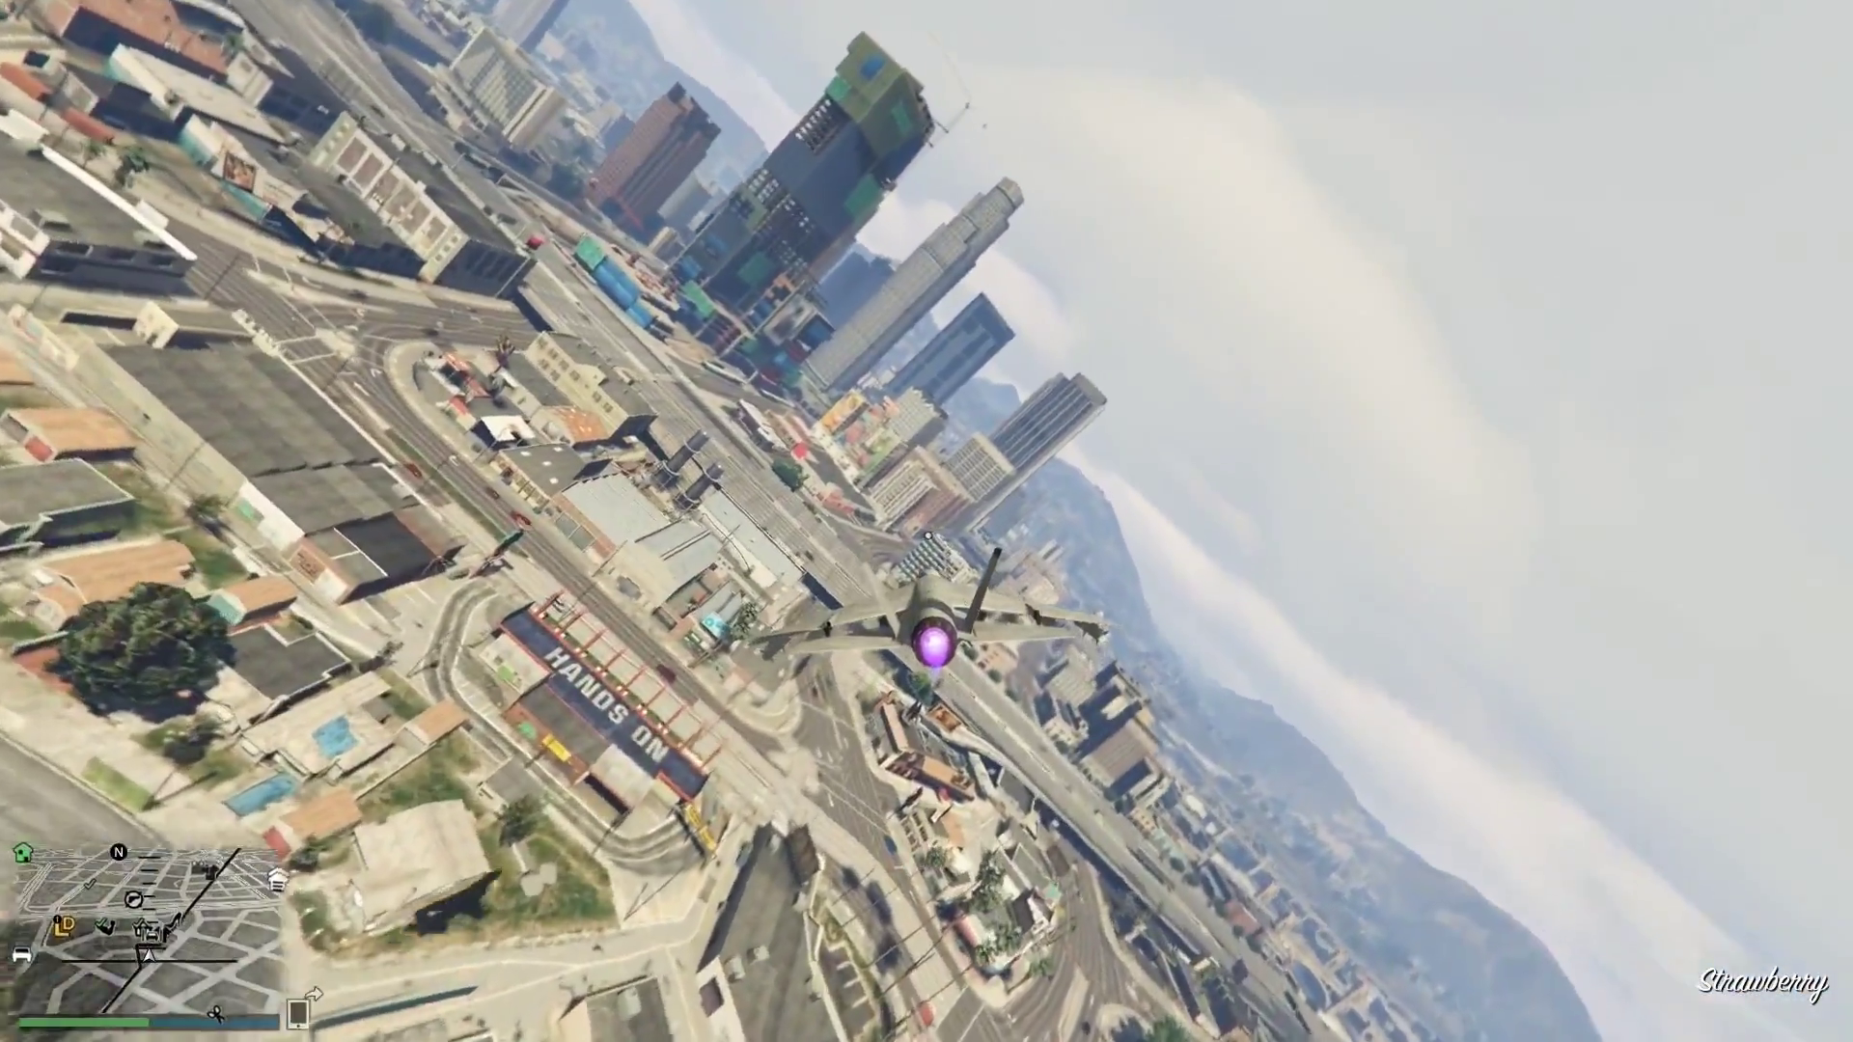
pyautogui.press('d')
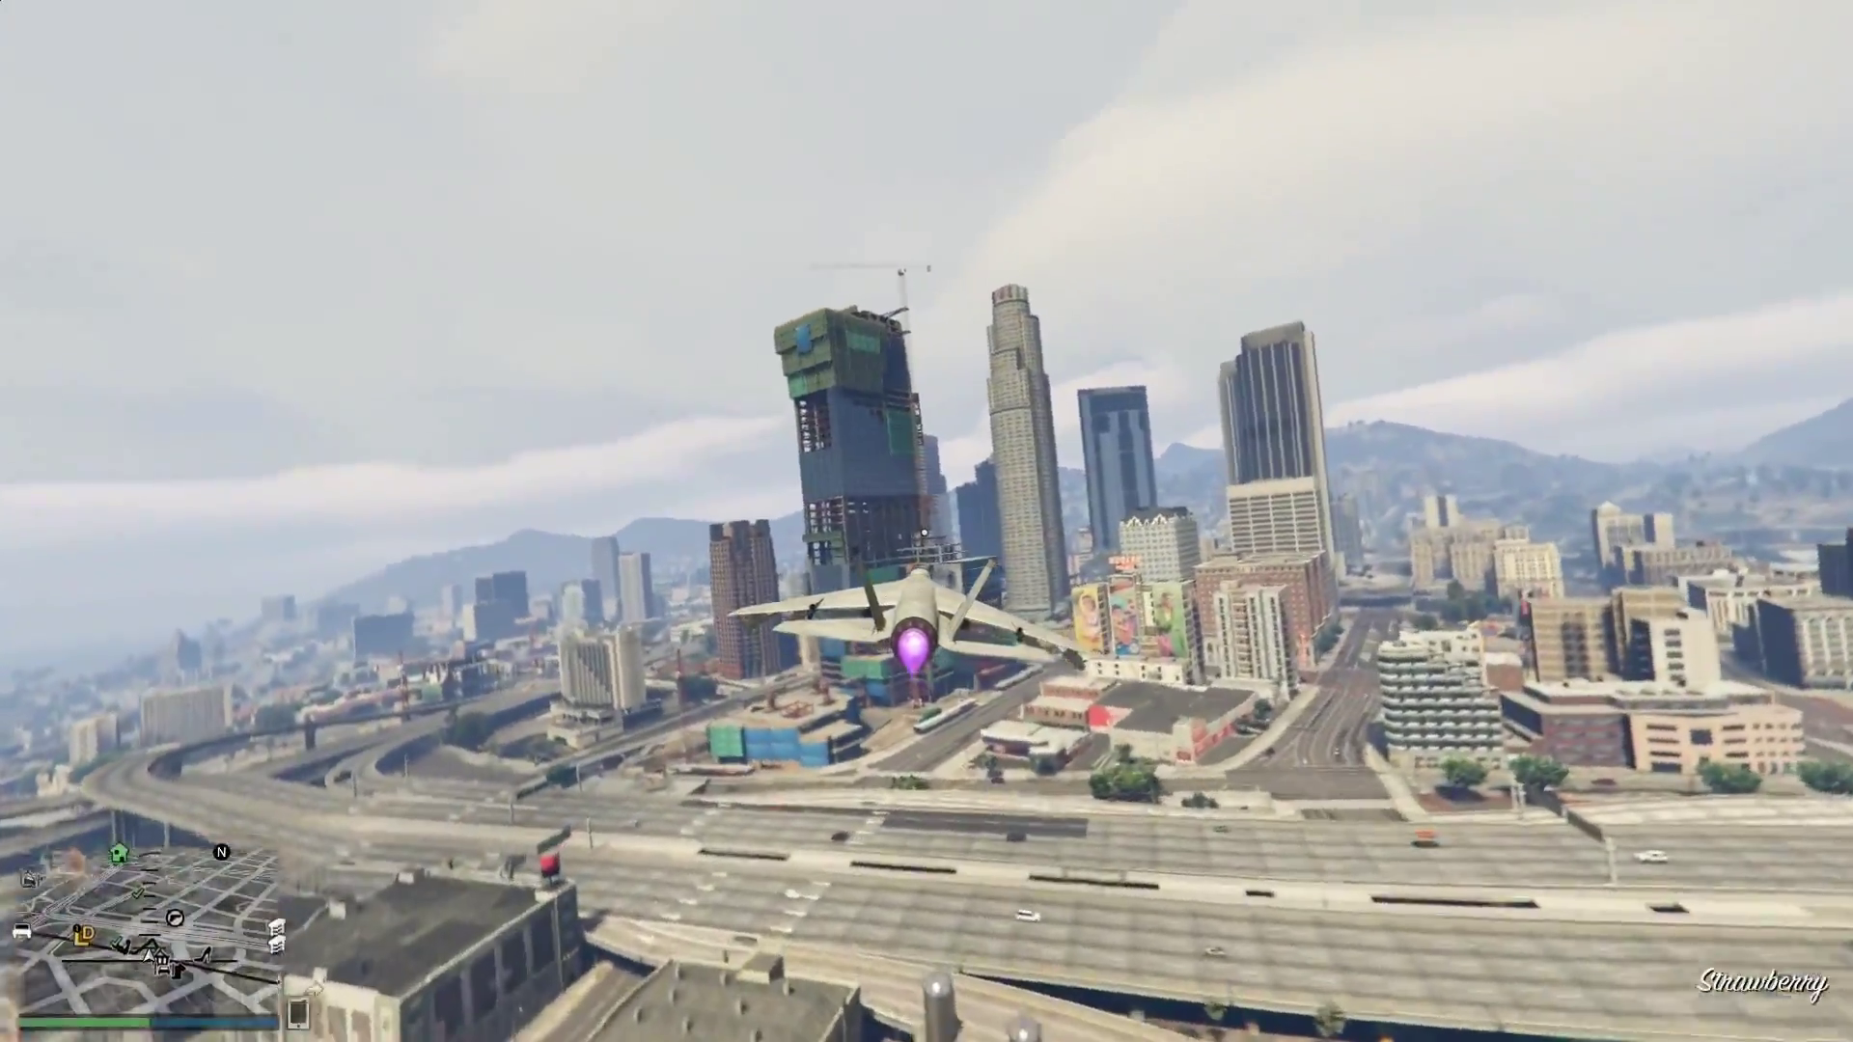
pyautogui.press('a')
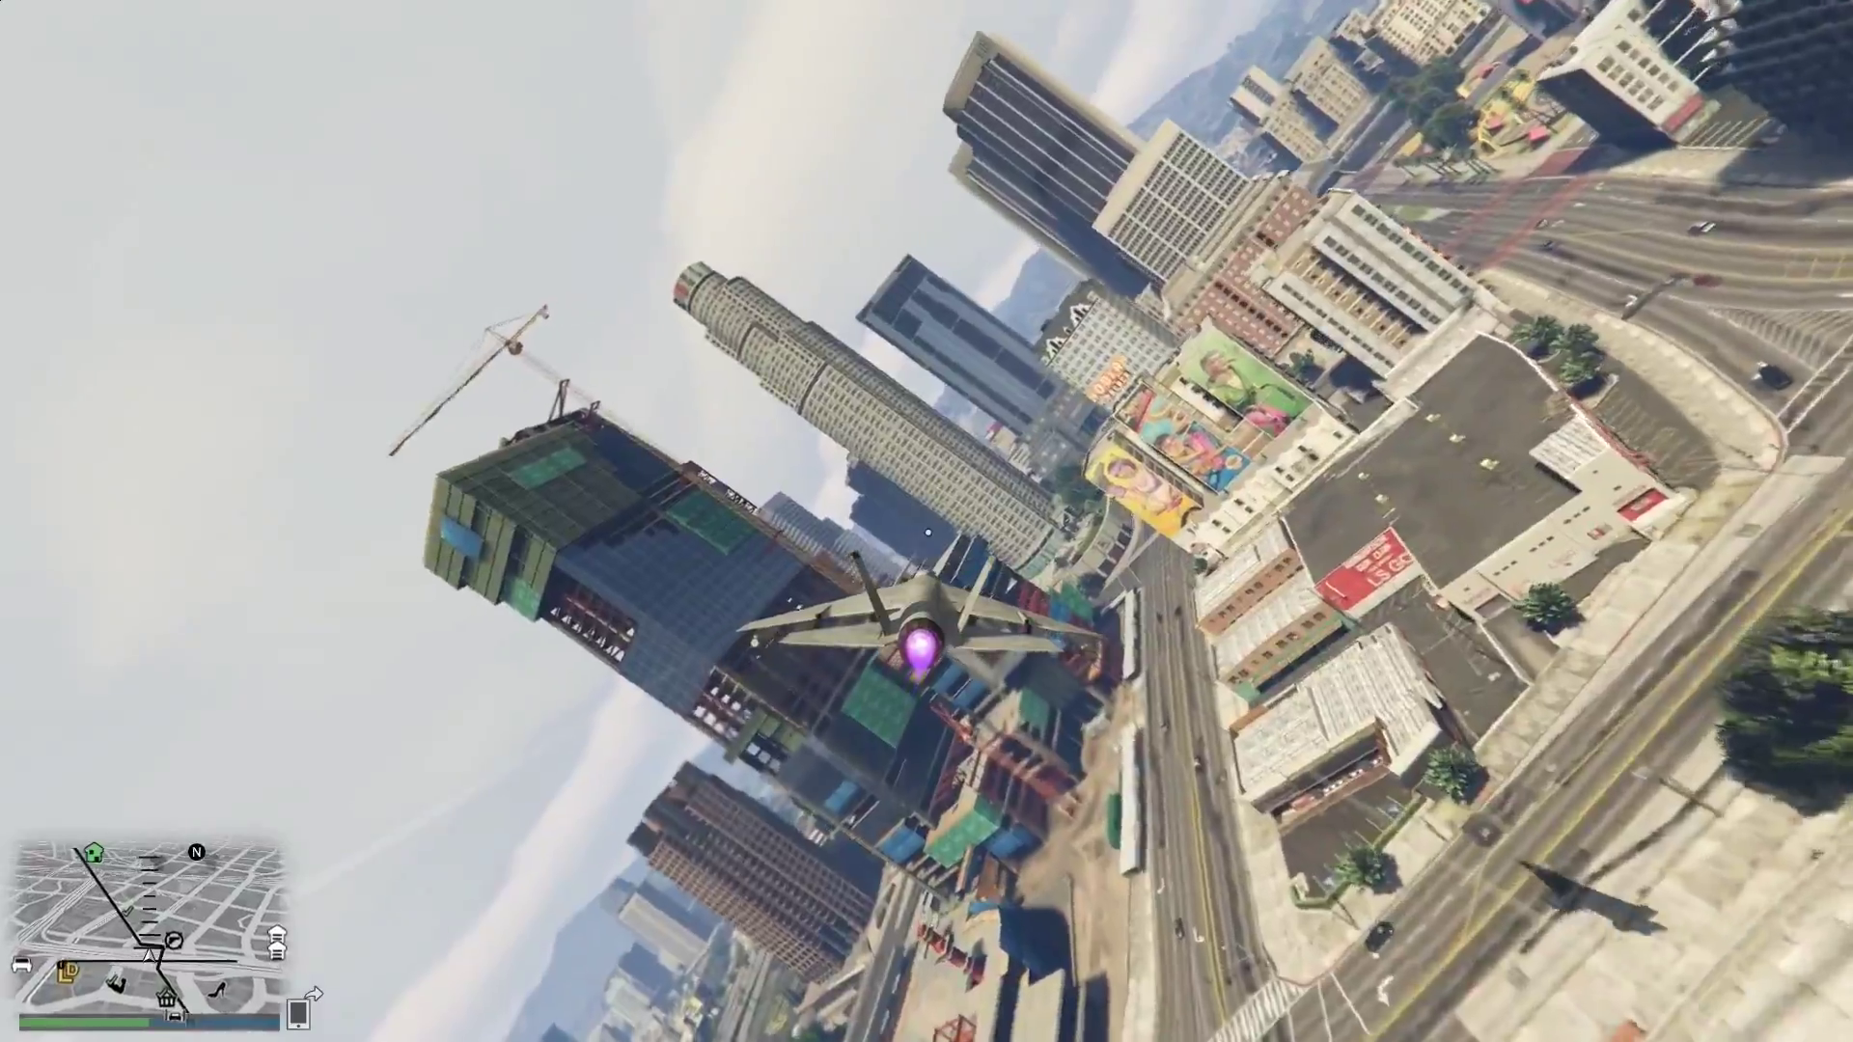
pyautogui.press('d')
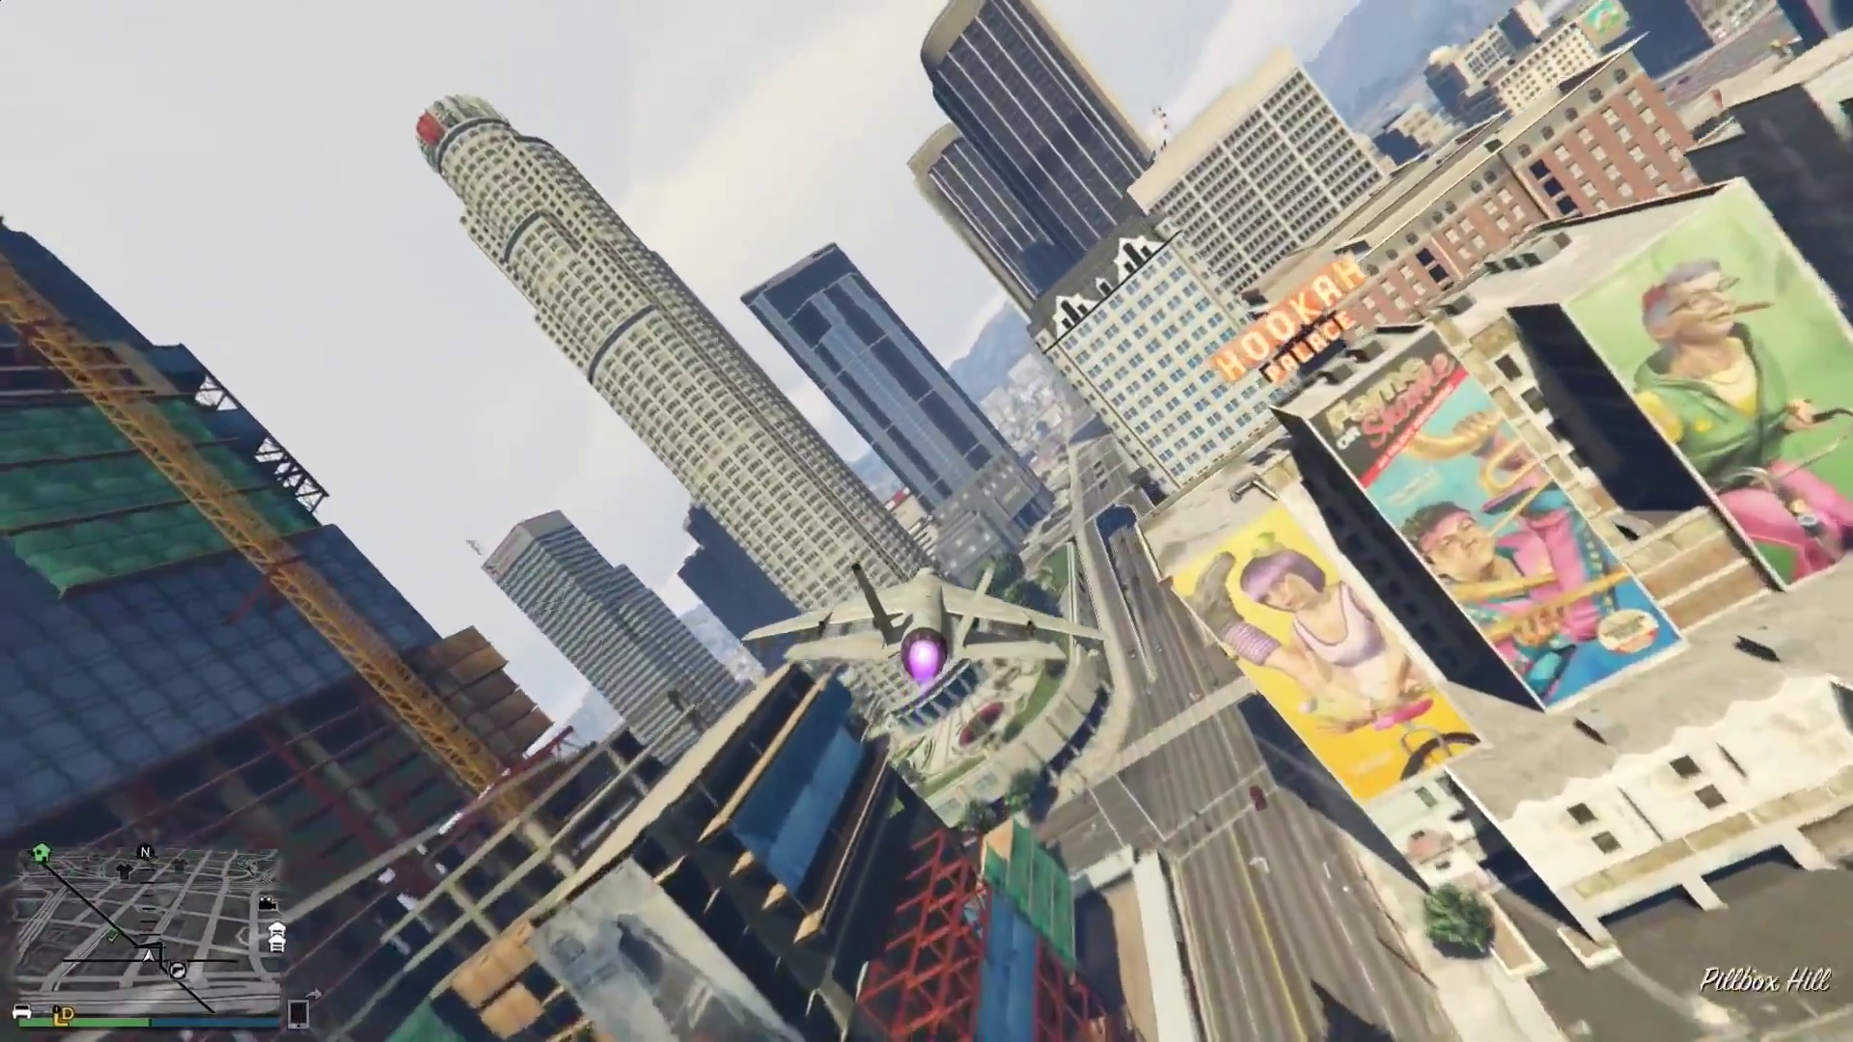
pyautogui.press('d')
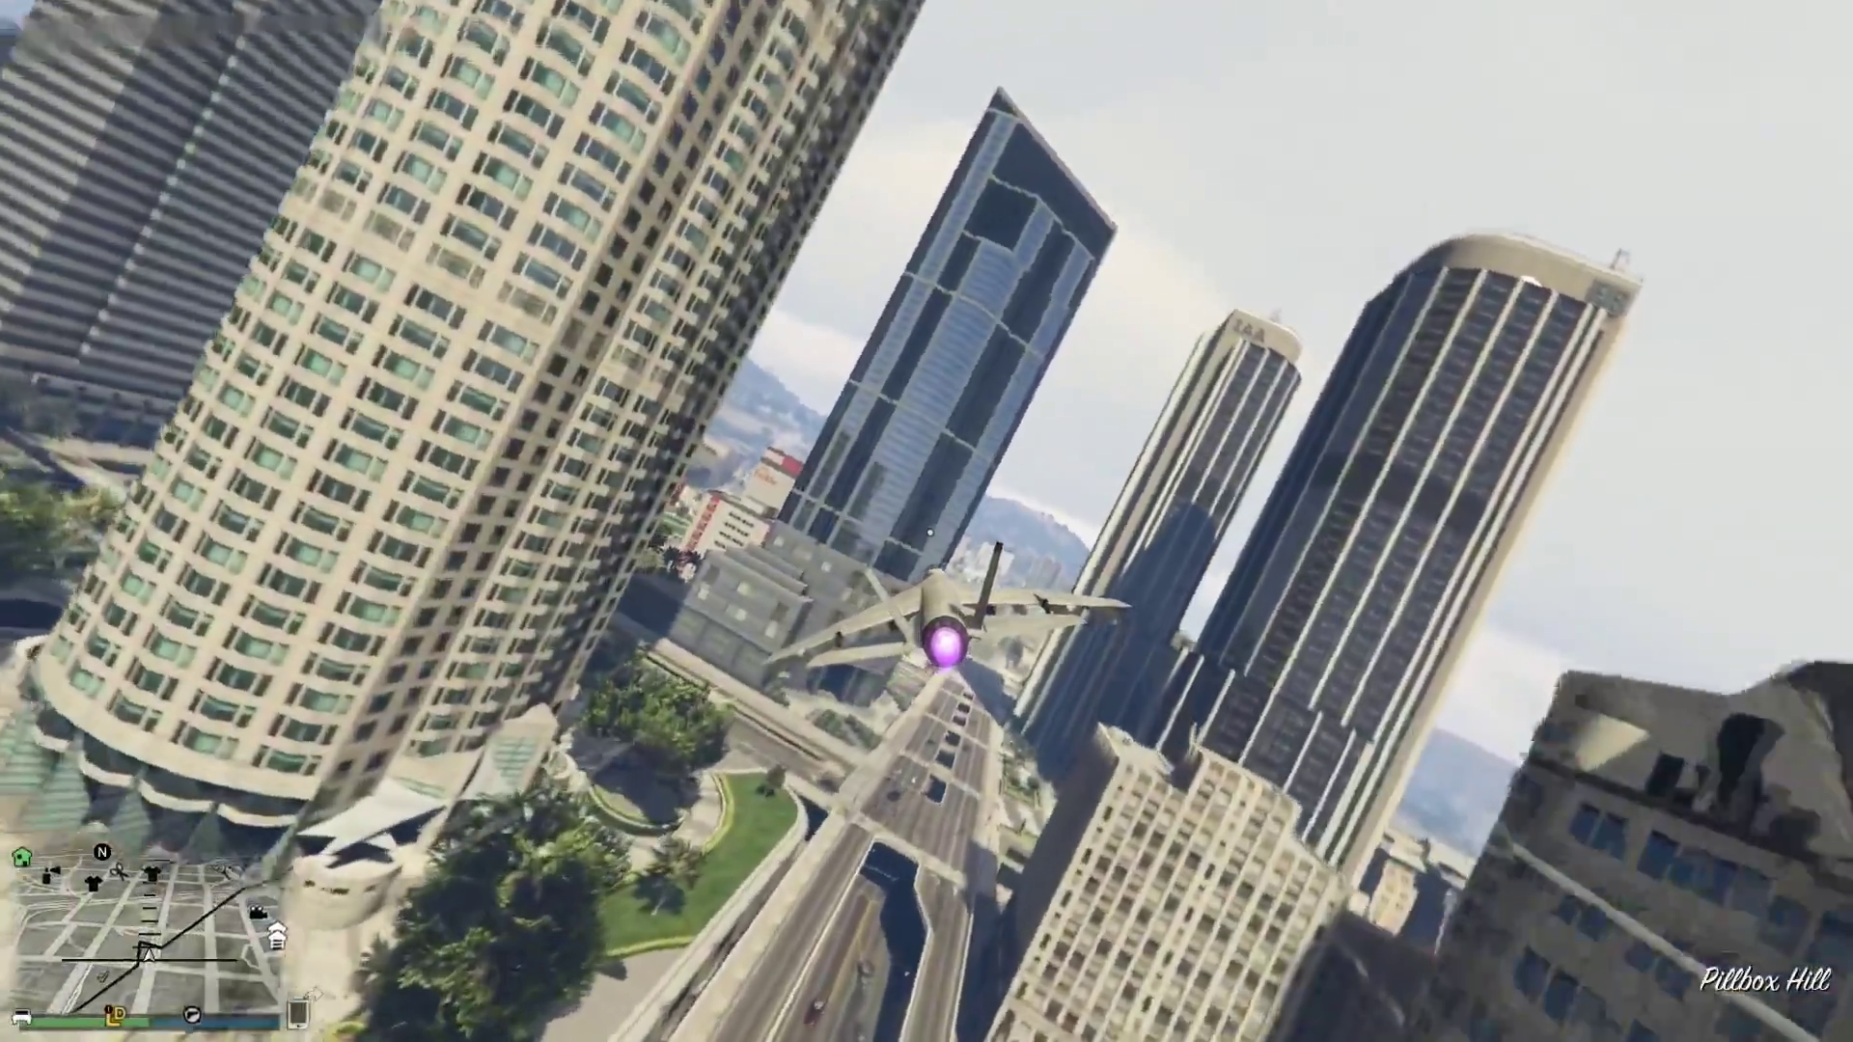